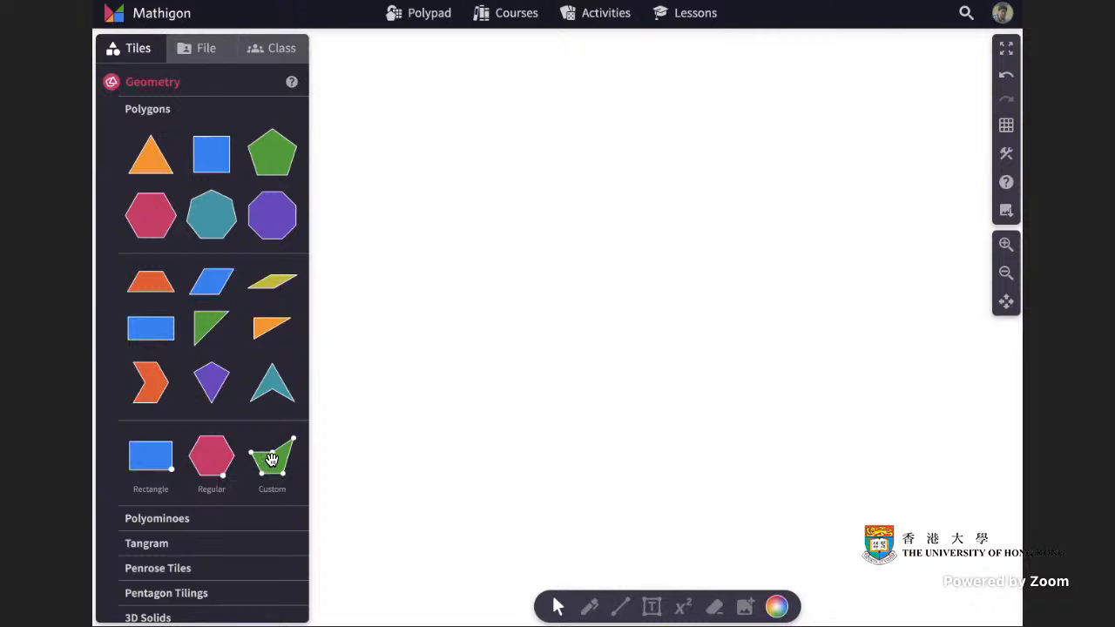
# Place a custom polygon tile on the canvas and switch the background to a square grid.
pyautogui.moveTo(259, 462); pyautogui.dragTo(599, 251)
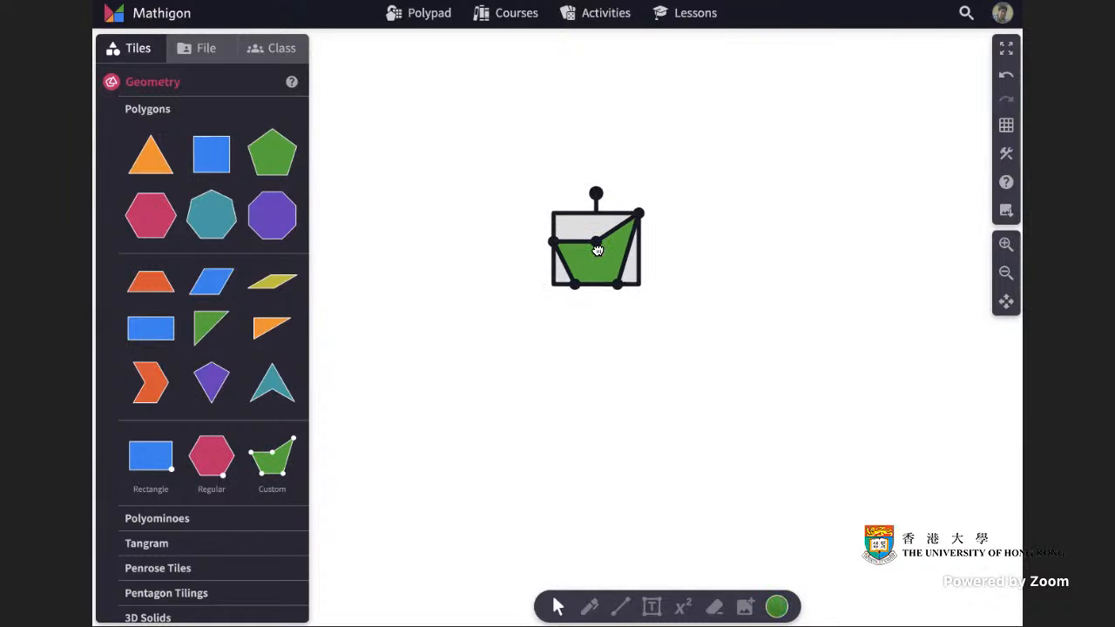
pyautogui.click(763, 277)
pyautogui.click(1006, 125)
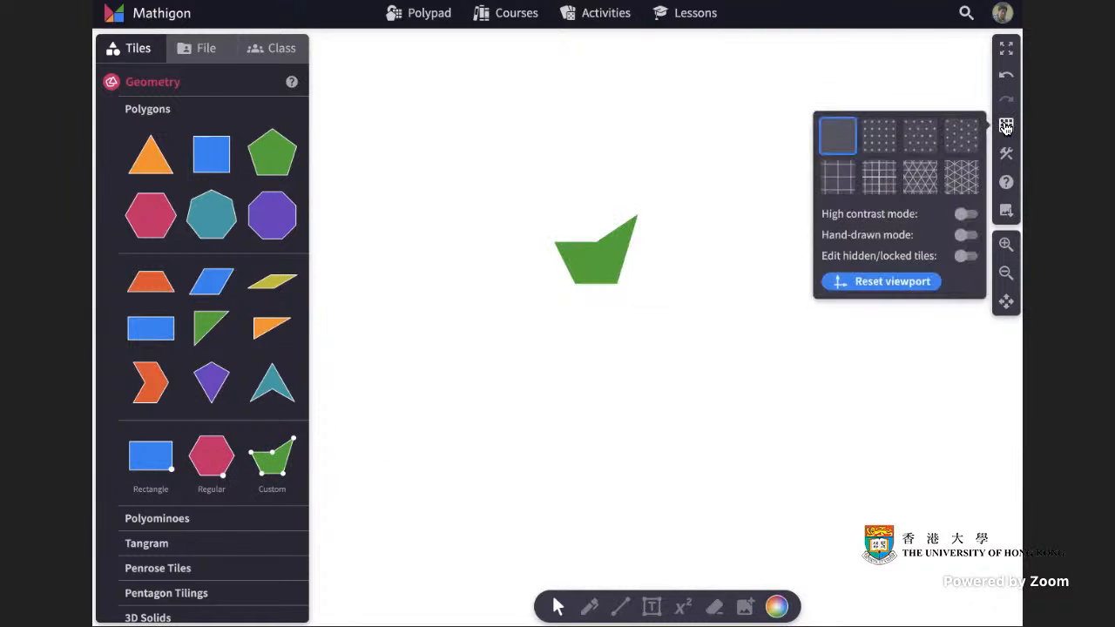
pyautogui.click(864, 174)
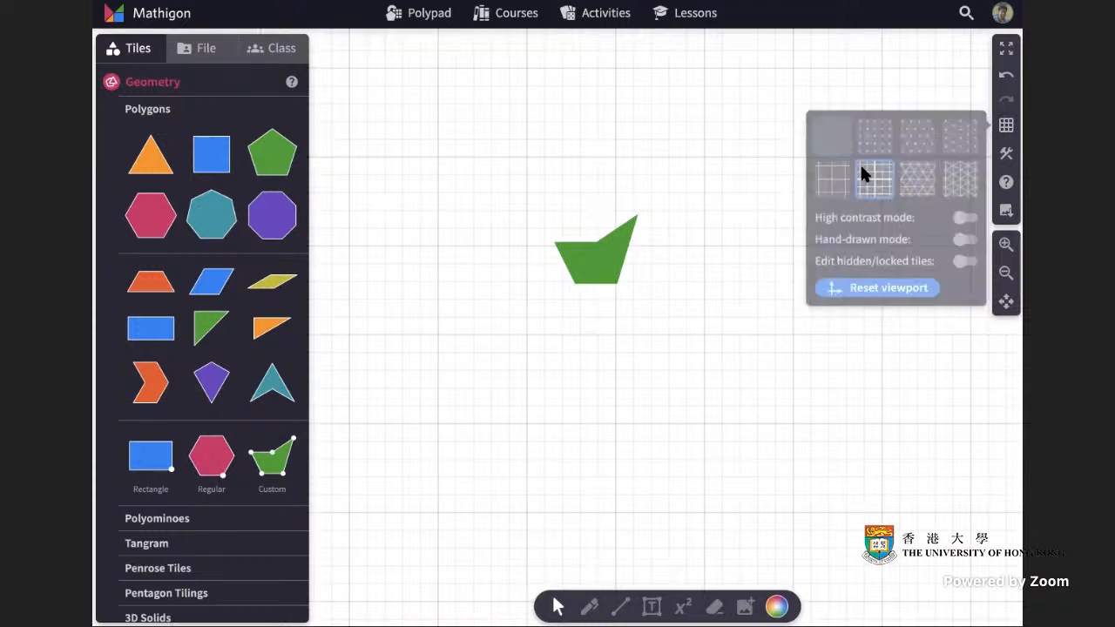
# Reshape the custom polygon into a large slanted parallelogram by dragging its vertices to grid points.
pyautogui.click(587, 270)
pyautogui.moveTo(554, 241); pyautogui.dragTo(562, 157)
pyautogui.moveTo(639, 212); pyautogui.dragTo(704, 160)
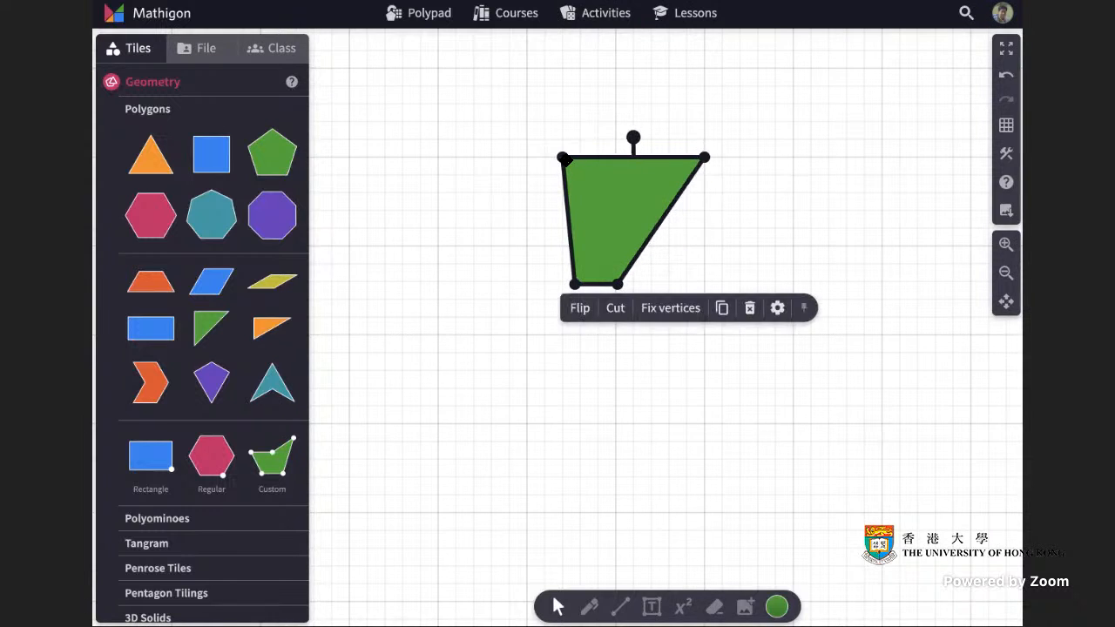
pyautogui.moveTo(562, 157); pyautogui.dragTo(525, 156)
pyautogui.moveTo(575, 283); pyautogui.dragTo(350, 423)
pyautogui.moveTo(618, 284); pyautogui.dragTo(626, 429)
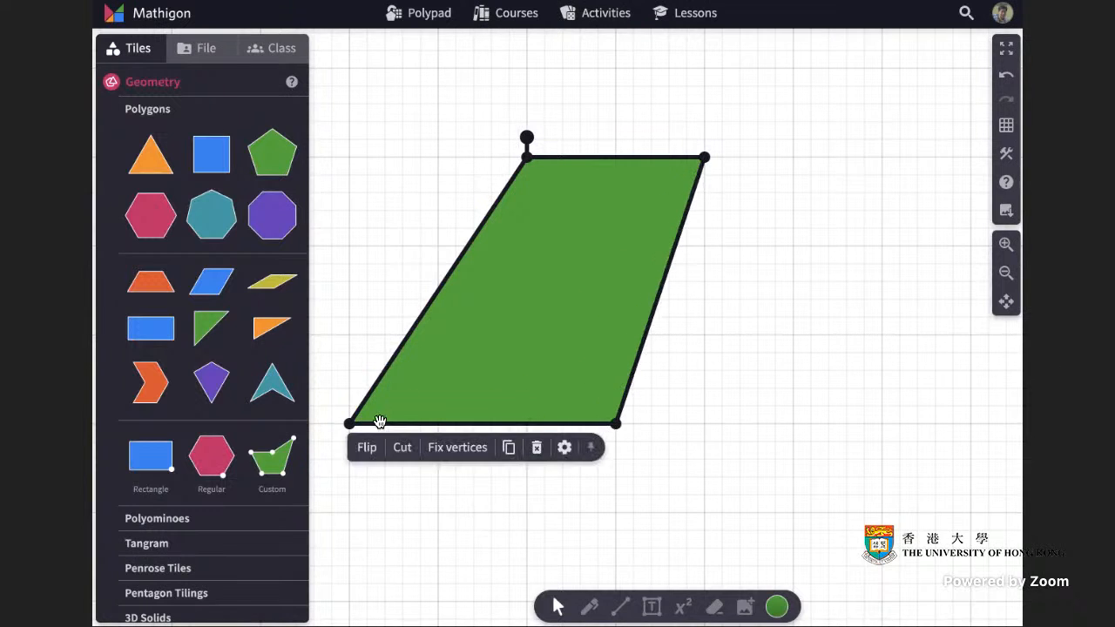
pyautogui.moveTo(350, 425); pyautogui.dragTo(430, 427)
pyautogui.click(738, 418)
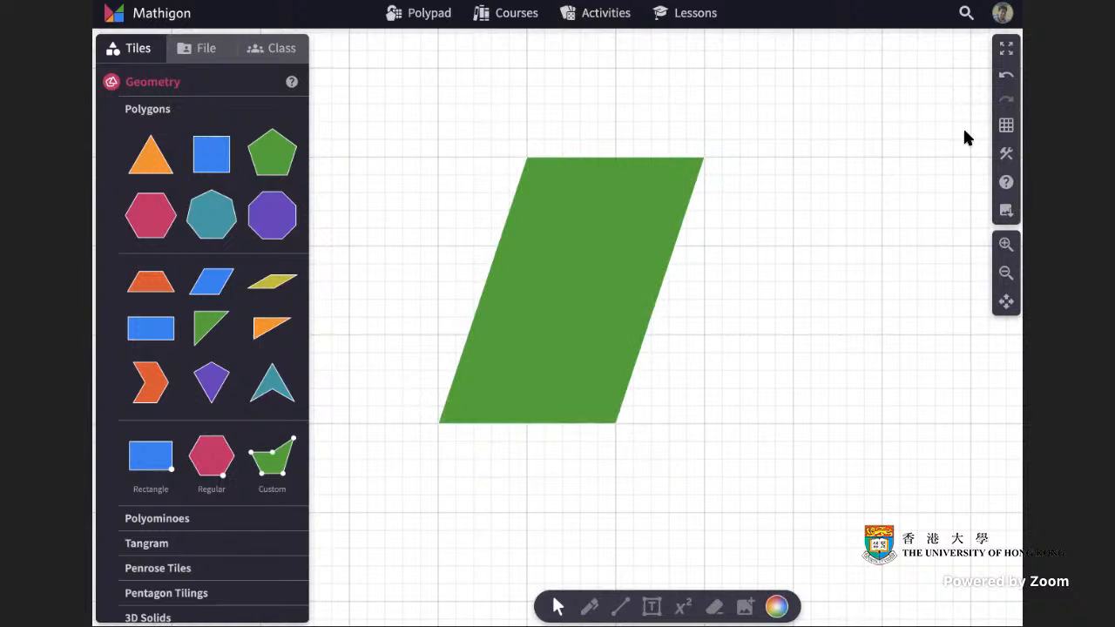
# Switch the background back to plain with no grid.
pyautogui.click(1006, 125)
pyautogui.click(839, 131)
pyautogui.click(797, 128)
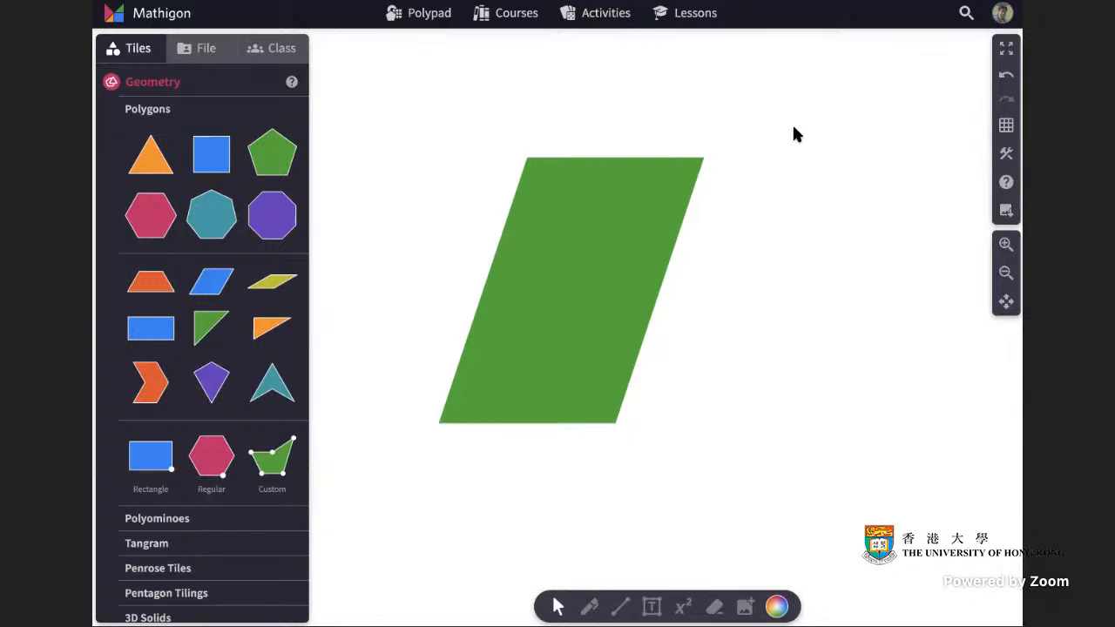
# Cut the parallelogram along a vertical line down from its top-left vertex.
pyautogui.click(610, 233)
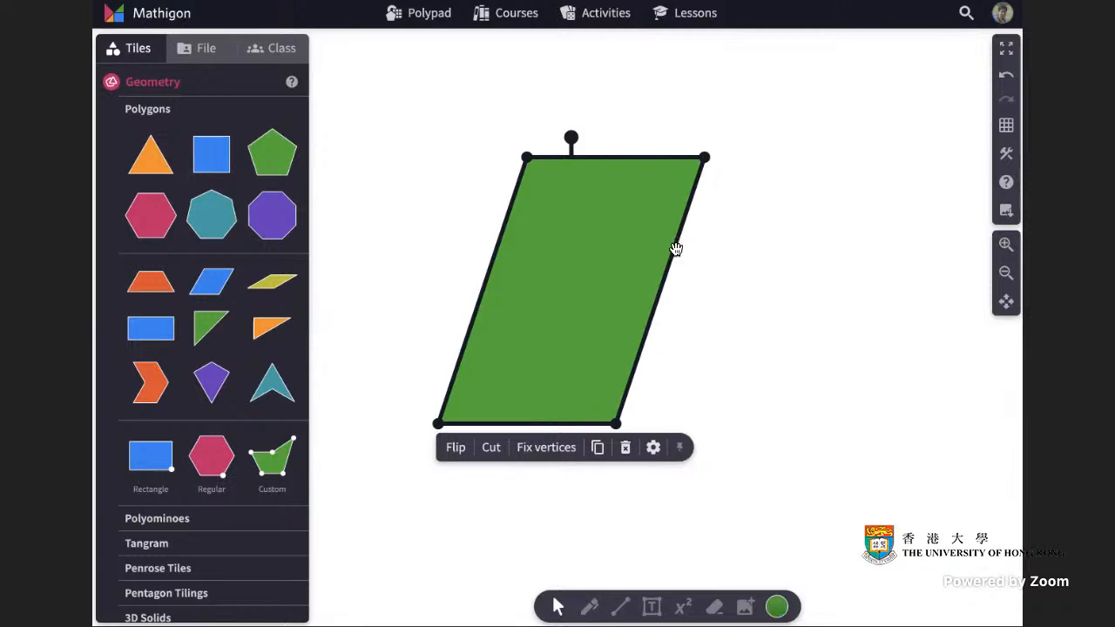
pyautogui.click(491, 448)
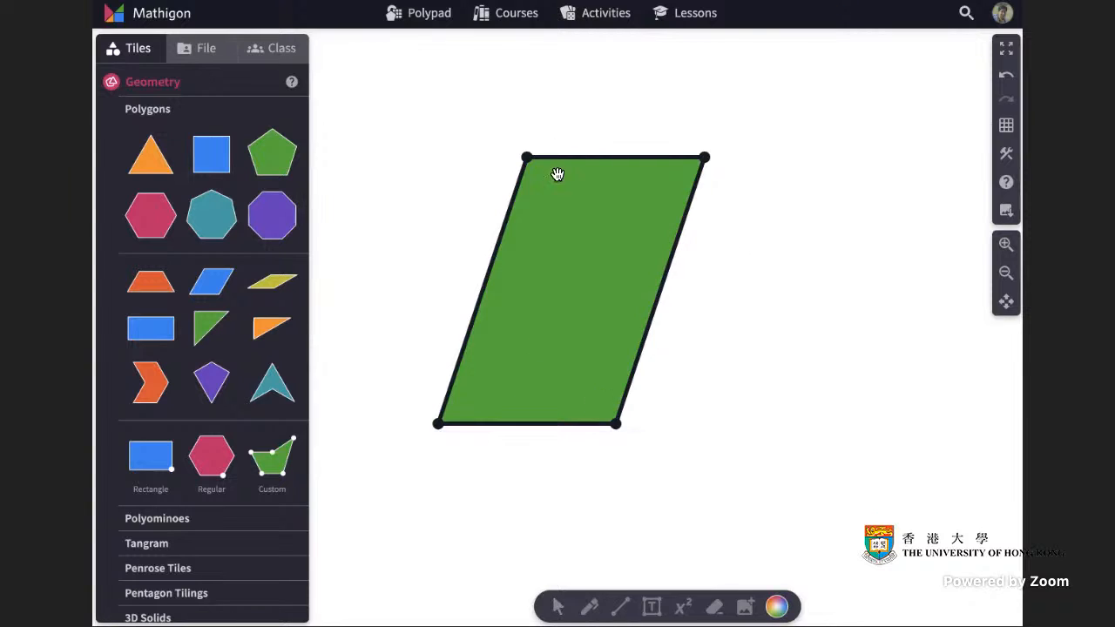
pyautogui.moveTo(526, 159); pyautogui.dragTo(528, 520)
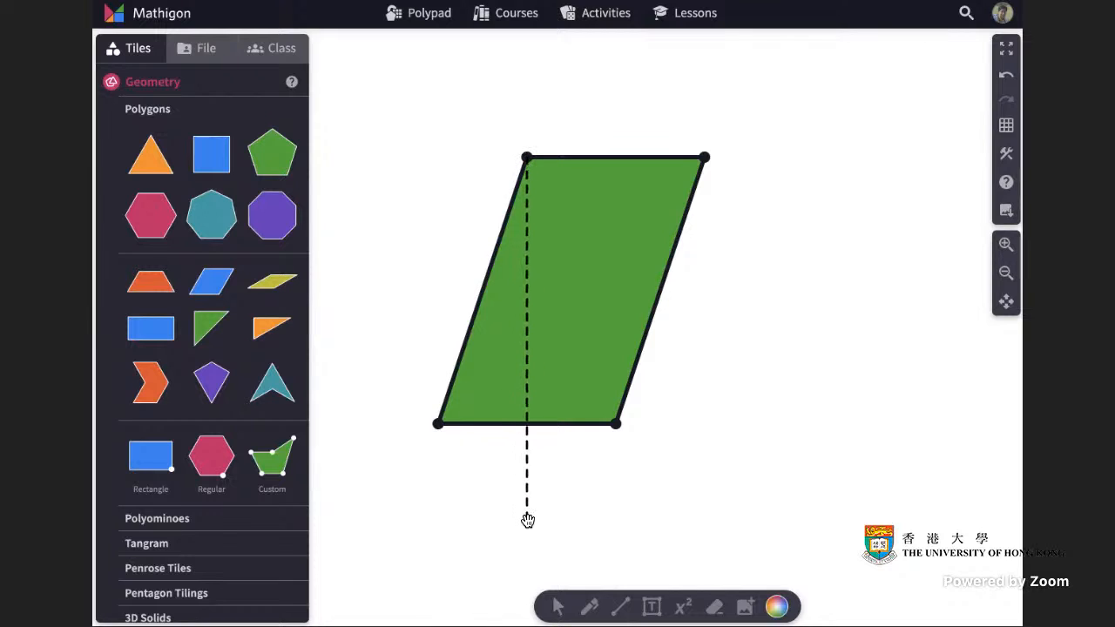
pyautogui.moveTo(527, 519); pyautogui.dragTo(528, 521)
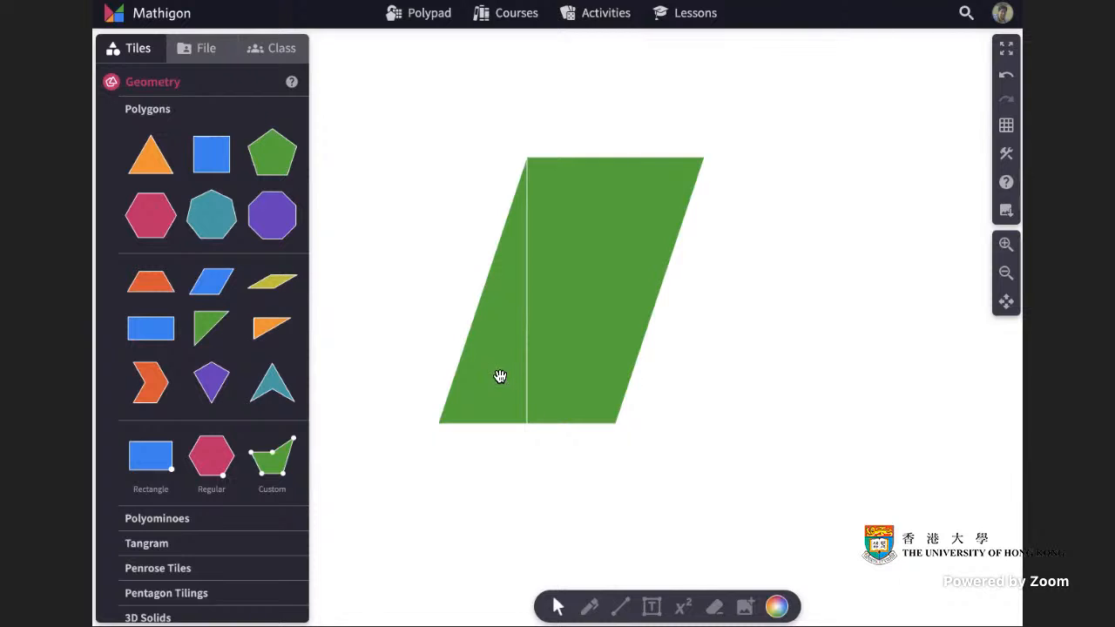
# Move the cut-off left triangle to the right side of the parallelogram to form a rectangle.
pyautogui.moveTo(498, 375); pyautogui.dragTo(678, 377)
pyautogui.click(832, 366)
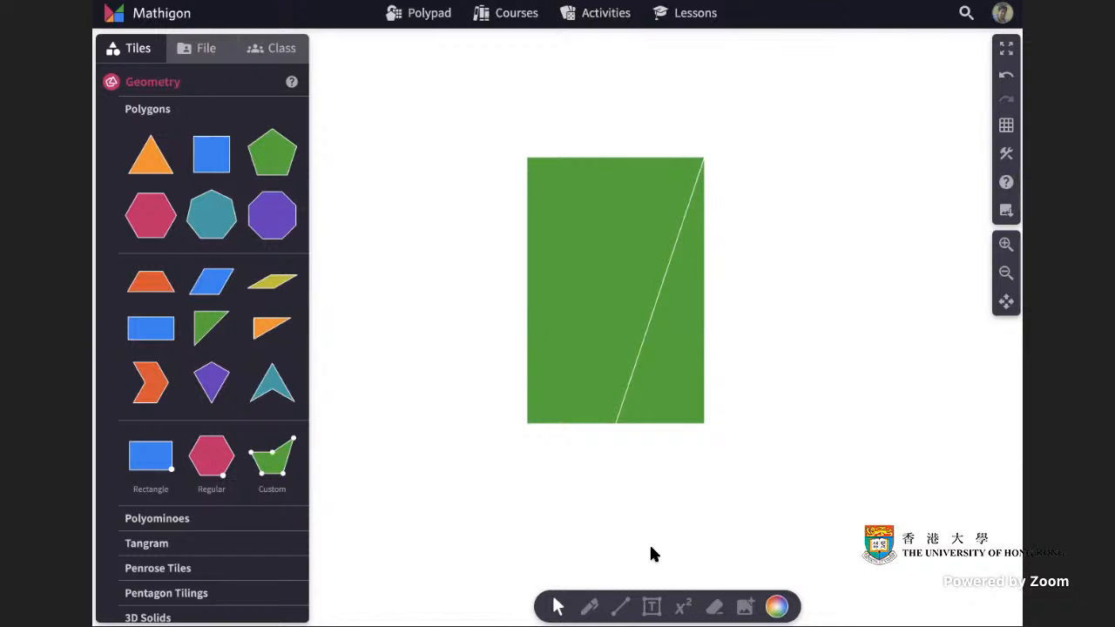
# Draw a rectangle outline over the rearranged shape with the Rectangle construction tool.
pyautogui.click(621, 607)
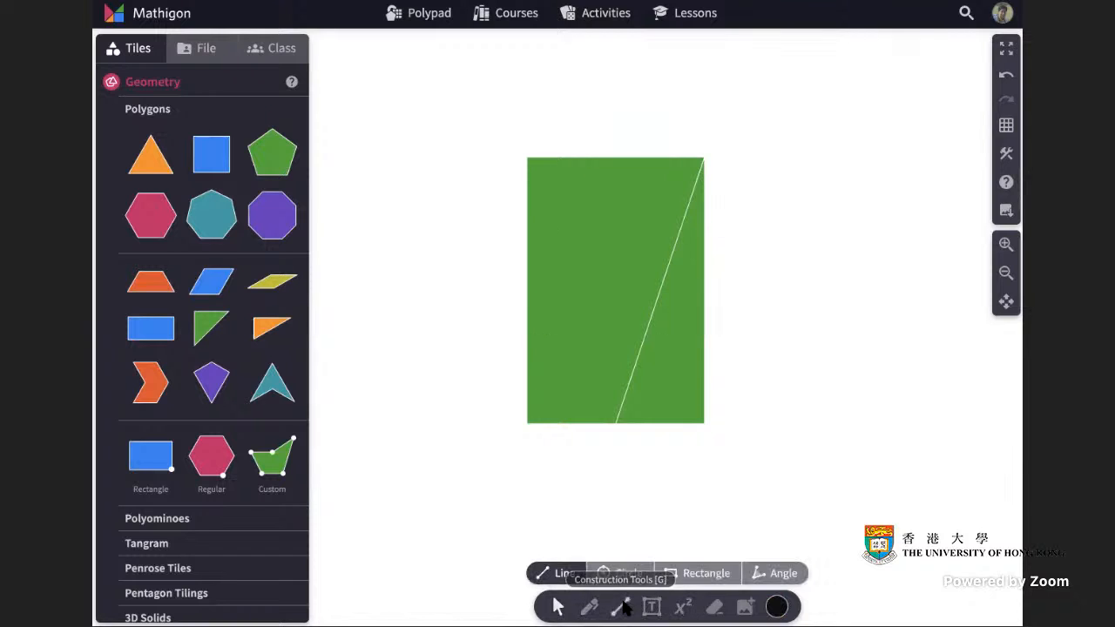
pyautogui.click(701, 573)
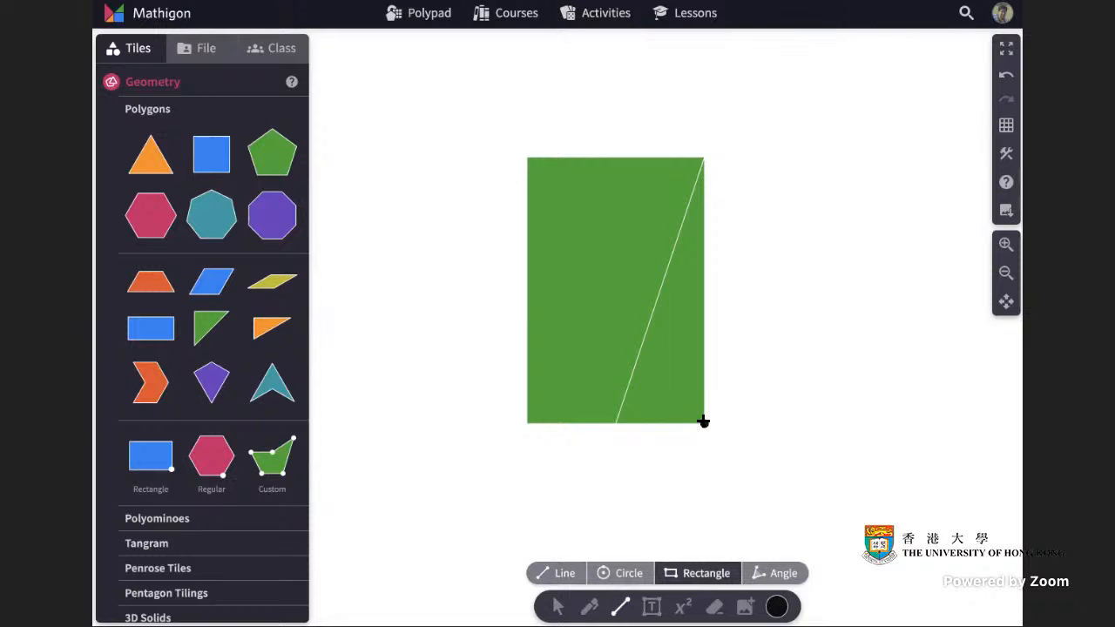
pyautogui.moveTo(703, 423); pyautogui.dragTo(527, 158)
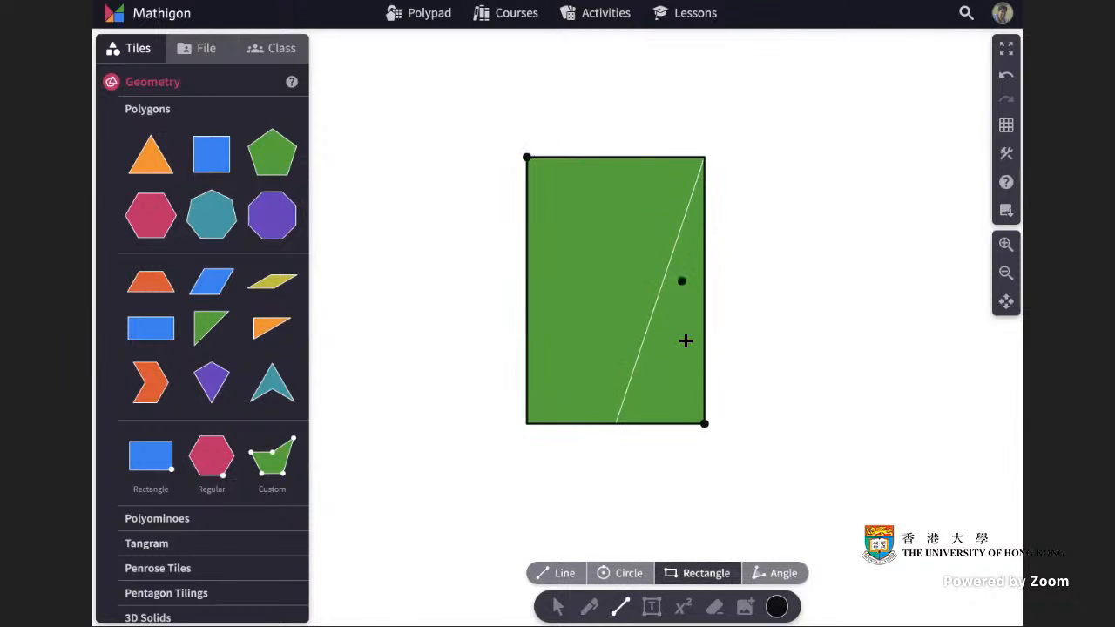
pyautogui.press('Escape')
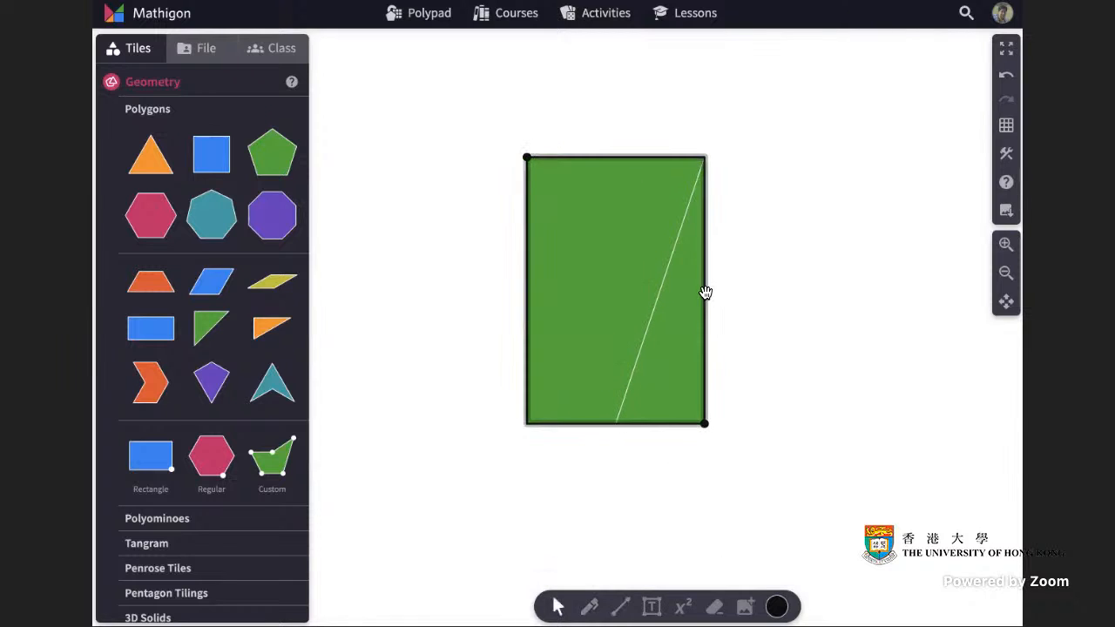
# Set the outlined rectangle's label to "Area = $a" so it shows its area.
pyautogui.click(704, 291)
pyautogui.click(595, 449)
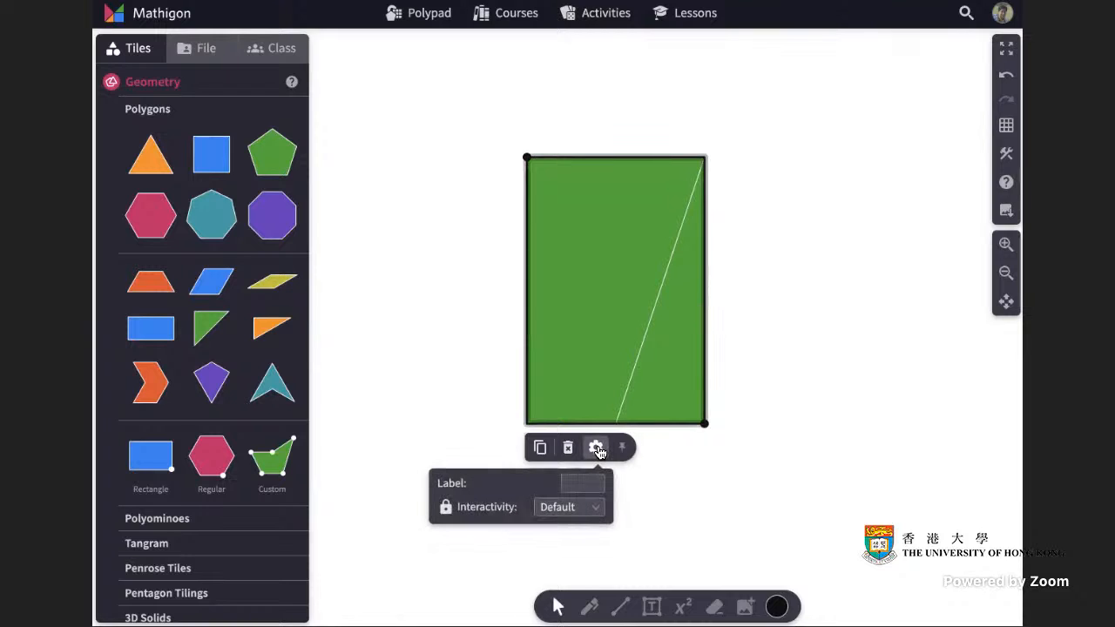
pyautogui.click(589, 484)
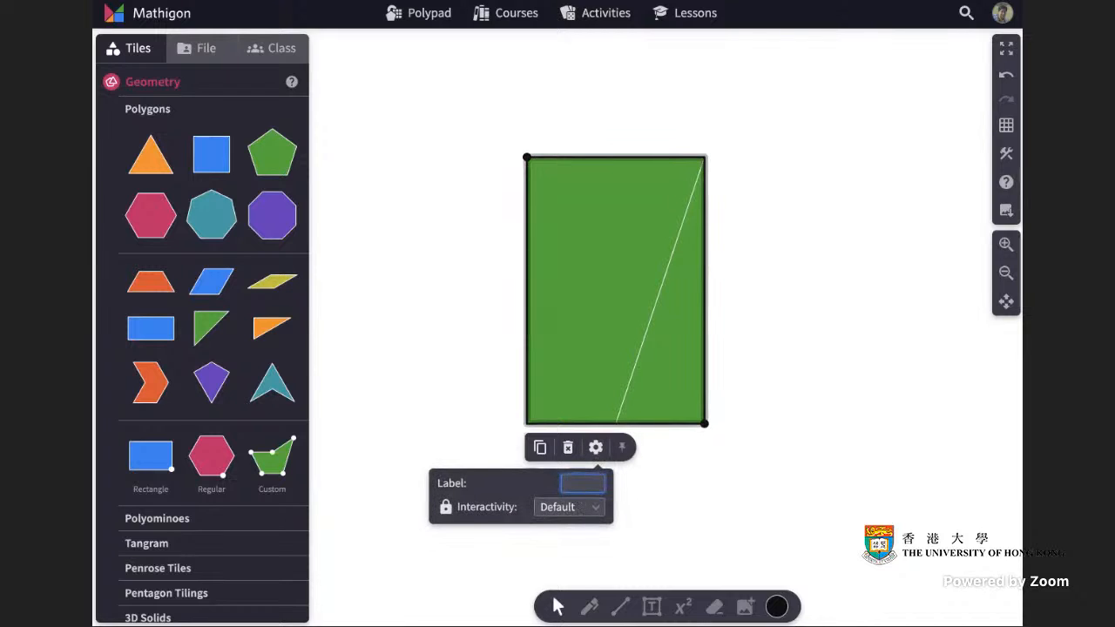
pyautogui.write('Area = $a')
pyautogui.click(660, 492)
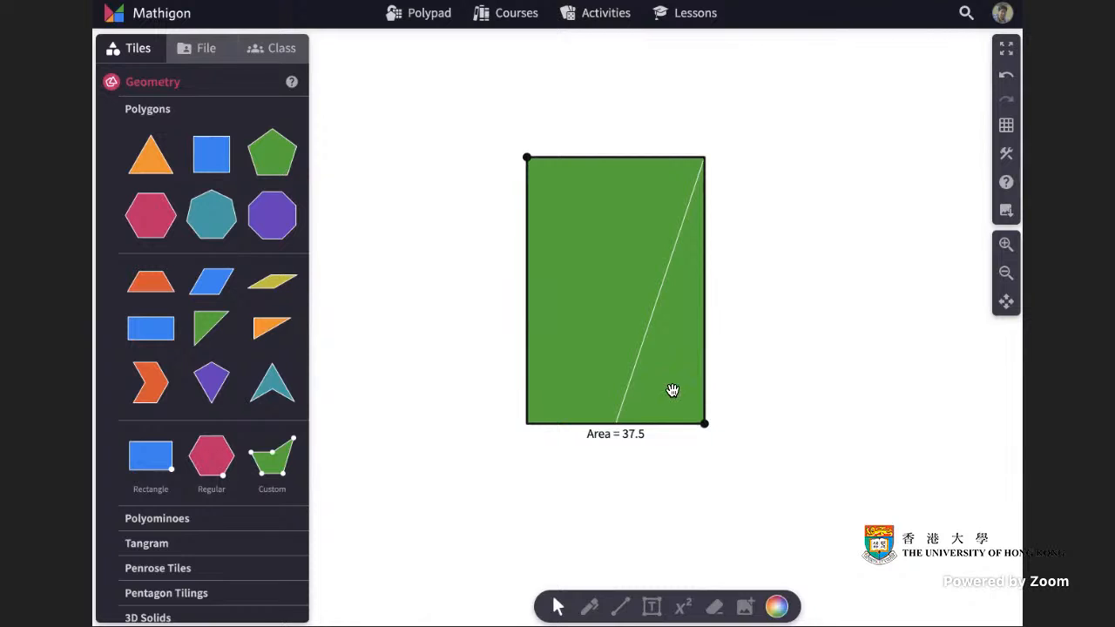
# Move the triangle back to the left and delete the rectangle outline and its corner points.
pyautogui.moveTo(672, 390); pyautogui.dragTo(497, 391)
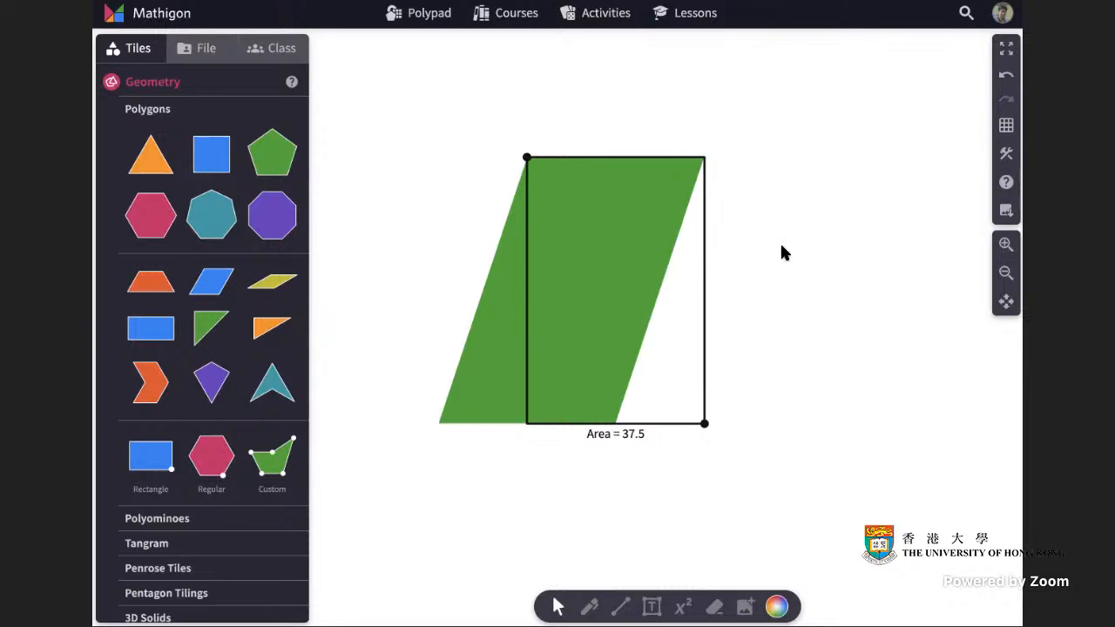
pyautogui.click(705, 404)
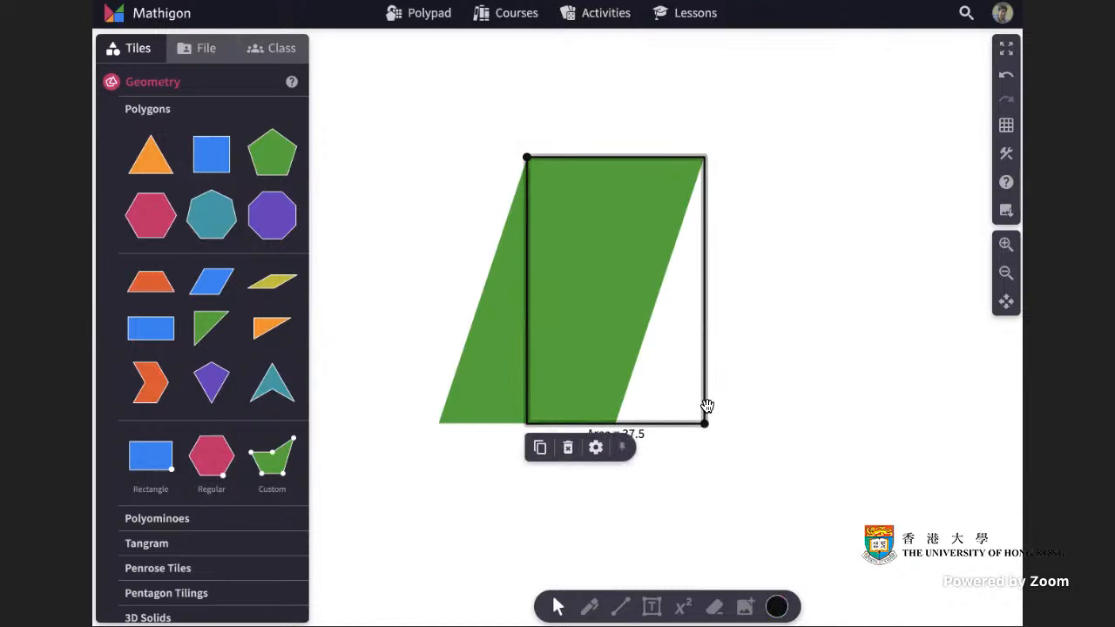
pyautogui.press('Delete')
pyautogui.click(704, 421)
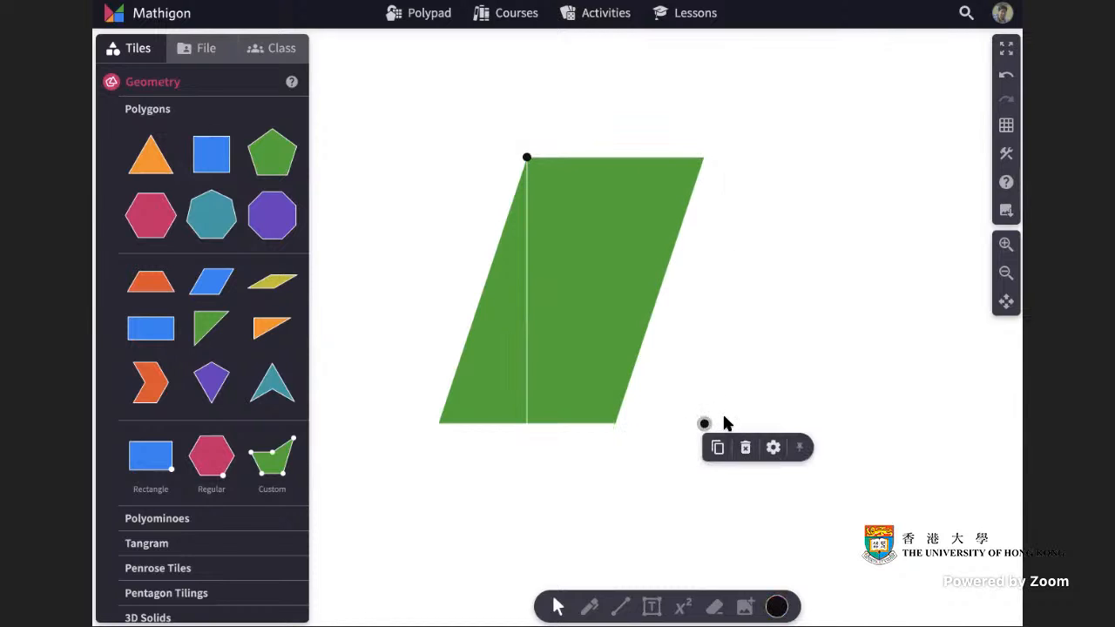
pyautogui.press('Delete')
pyautogui.click(528, 159)
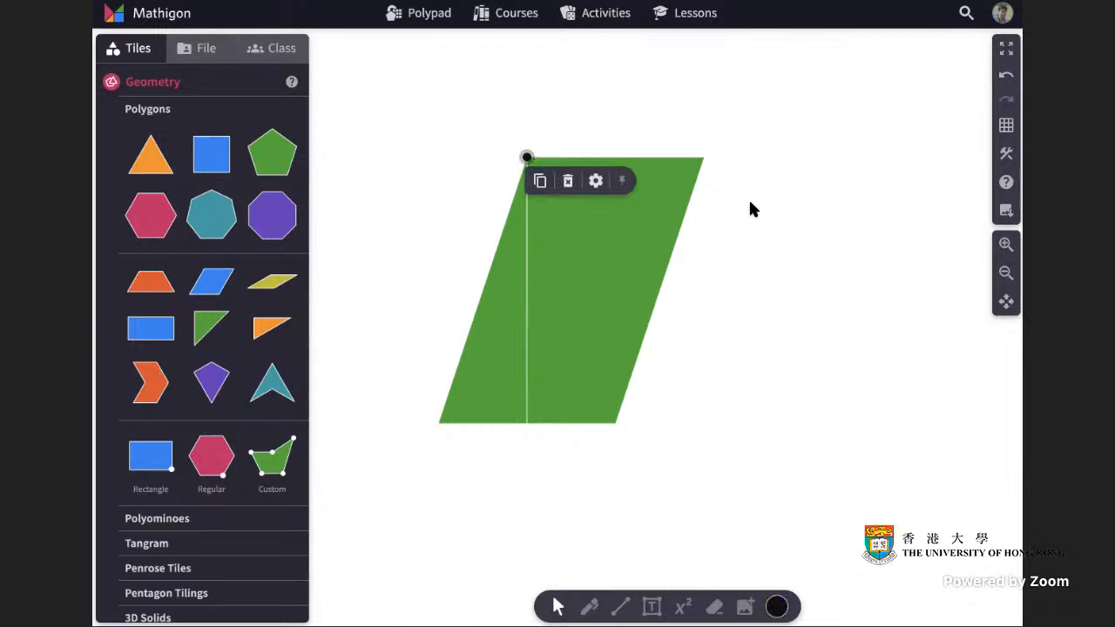
pyautogui.press('Delete')
# Select both pieces and join them back into one parallelogram.
pyautogui.moveTo(418, 179); pyautogui.dragTo(823, 463)
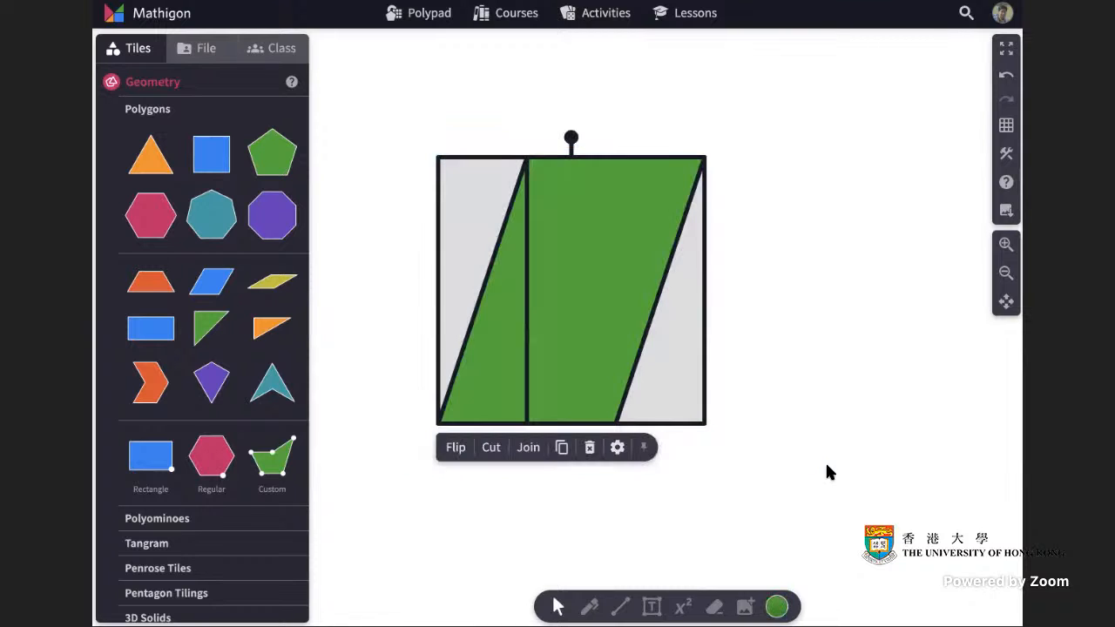
pyautogui.click(535, 450)
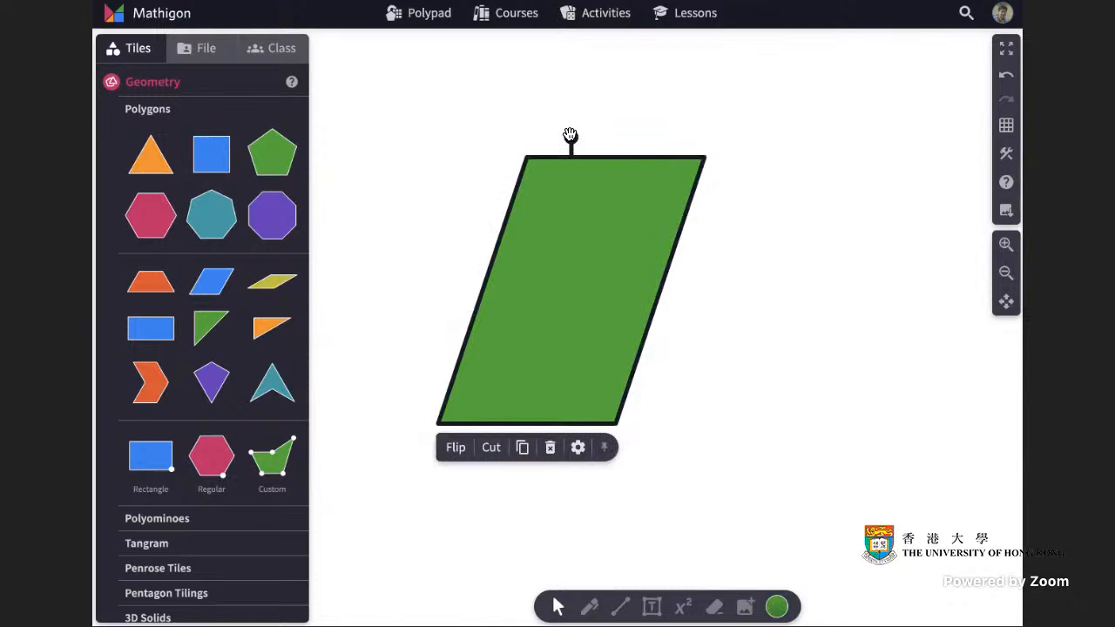
# Rotate the parallelogram so it lies on its long side.
pyautogui.moveTo(572, 127); pyautogui.dragTo(780, 245)
pyautogui.click(830, 258)
# Cut the rotated parallelogram along a vertical line down from its top-right vertex.
pyautogui.click(626, 315)
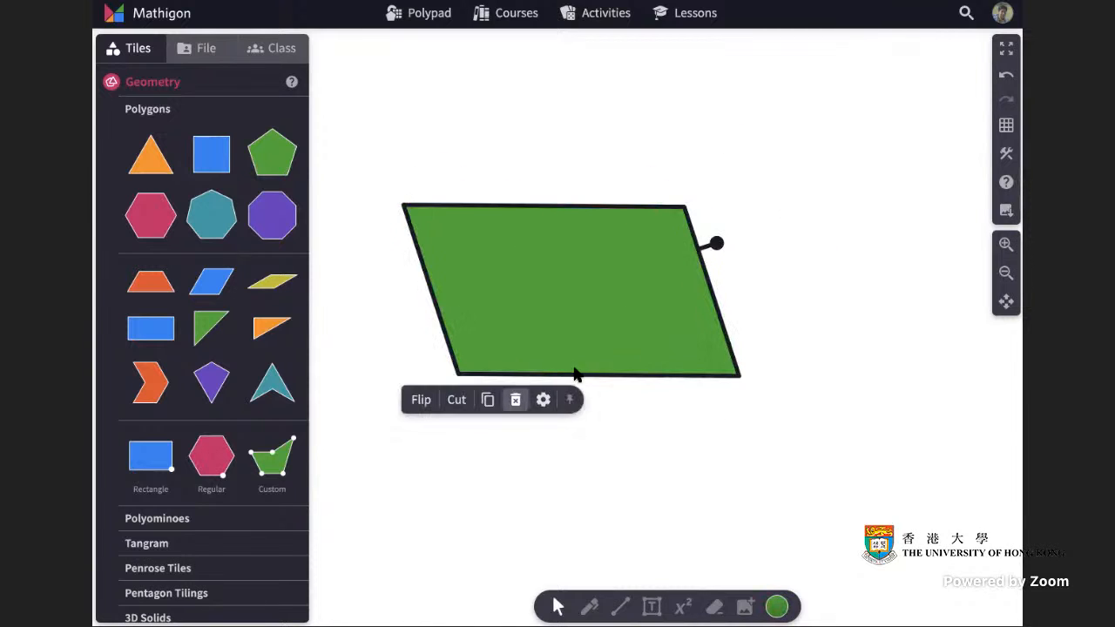
pyautogui.click(456, 399)
pyautogui.moveTo(685, 208); pyautogui.dragTo(688, 422)
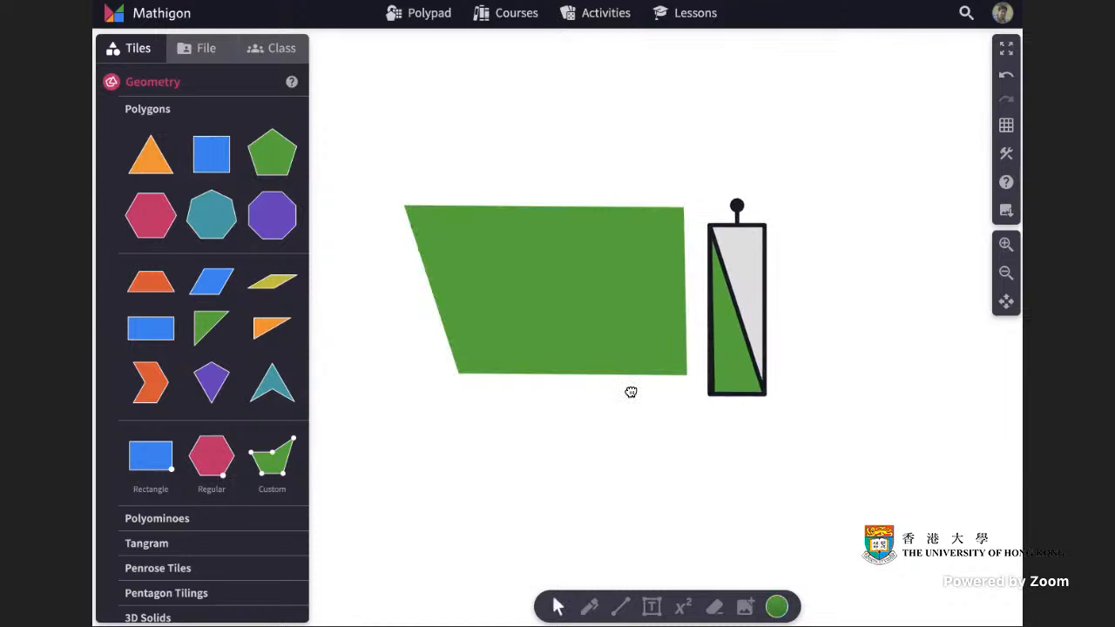
# Move the cut-off right triangle to the left side to form a rectangle.
pyautogui.moveTo(732, 379); pyautogui.dragTo(426, 353)
pyautogui.click(763, 476)
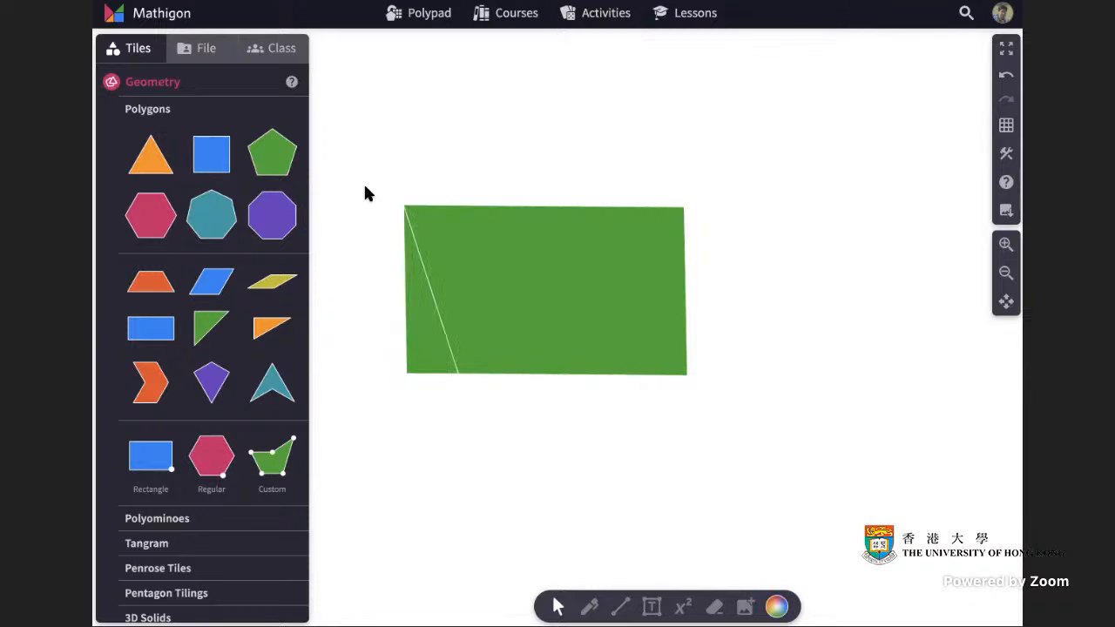
# Select all pieces on the canvas and delete them.
pyautogui.moveTo(366, 174); pyautogui.dragTo(759, 433)
pyautogui.press('Delete')
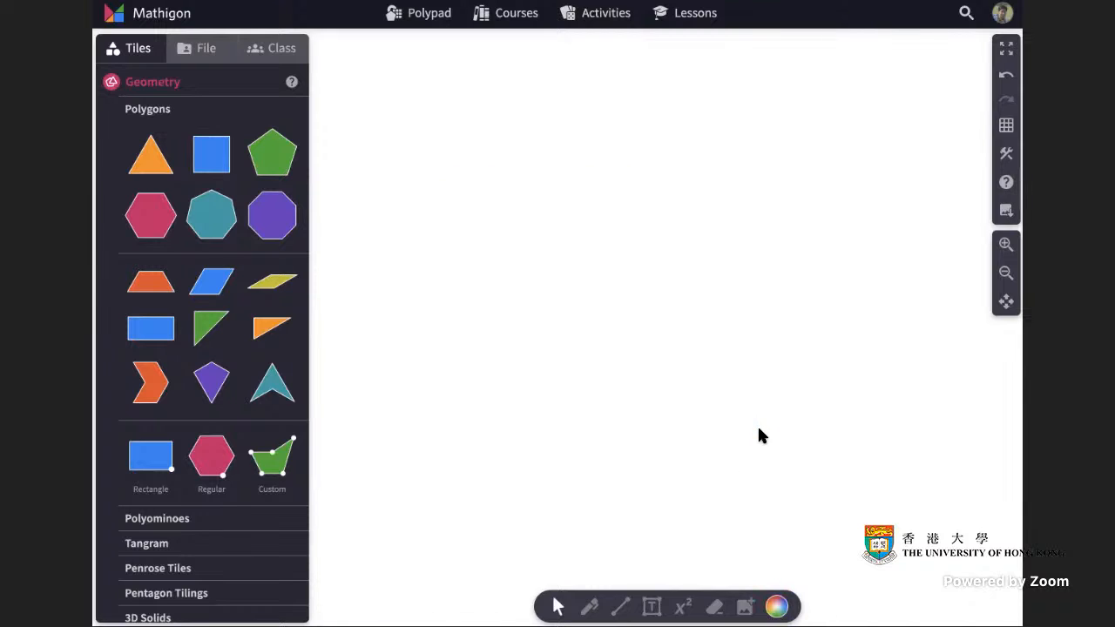
# Place a new custom polygon tile and switch the background to a square grid.
pyautogui.moveTo(272, 457); pyautogui.dragTo(688, 262)
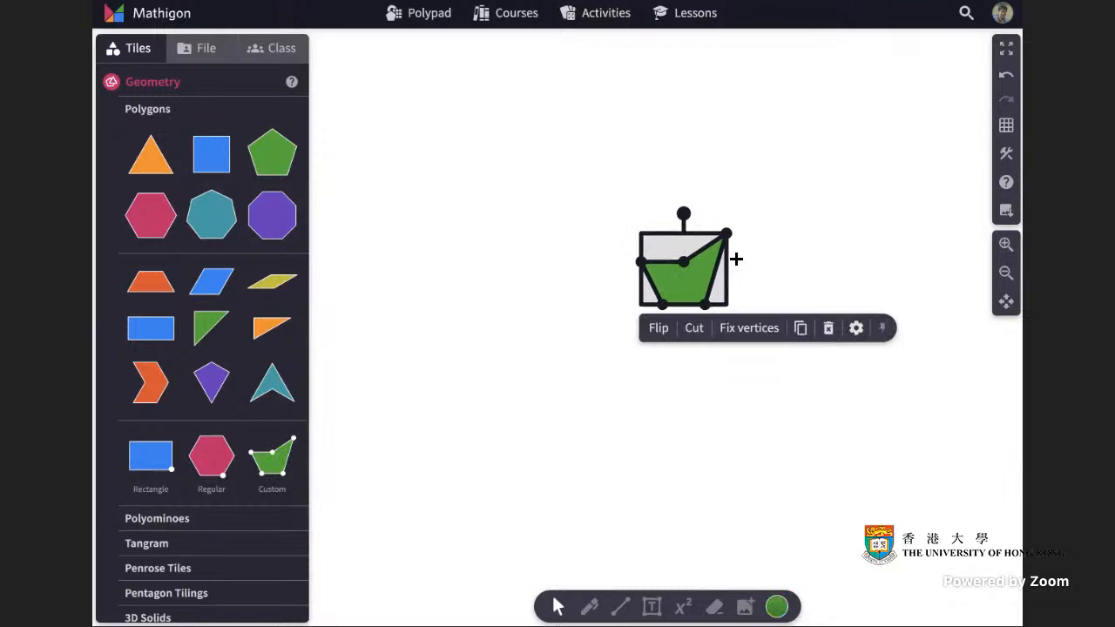
pyautogui.click(928, 216)
pyautogui.click(1006, 124)
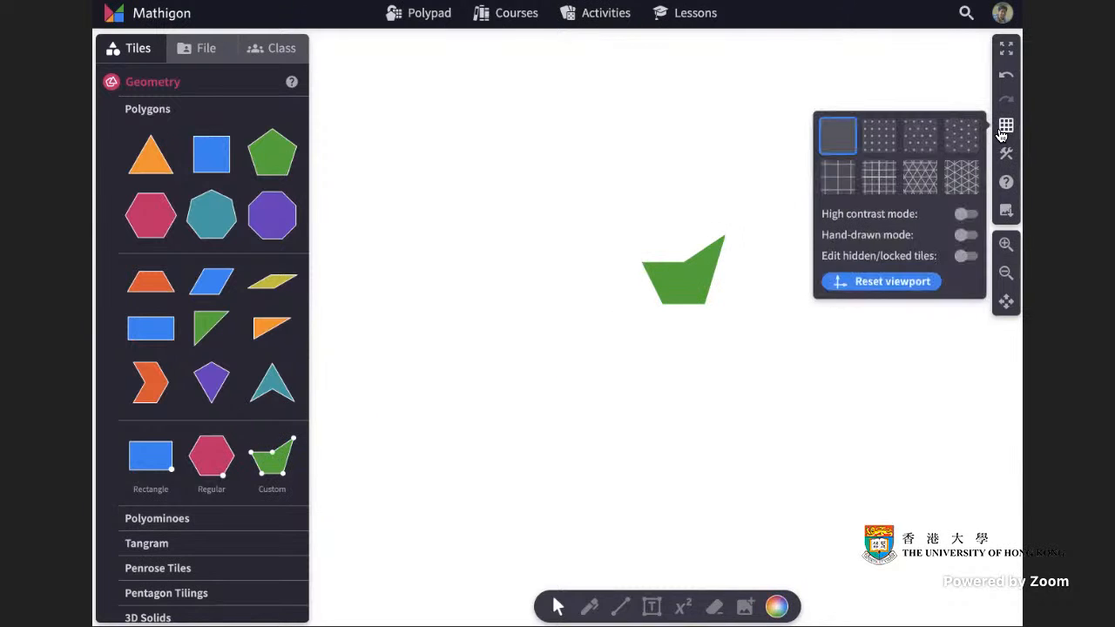
pyautogui.click(876, 180)
# Reshape the custom polygon into a large triangle by dragging its vertices and removing the upper-left one.
pyautogui.click(709, 261)
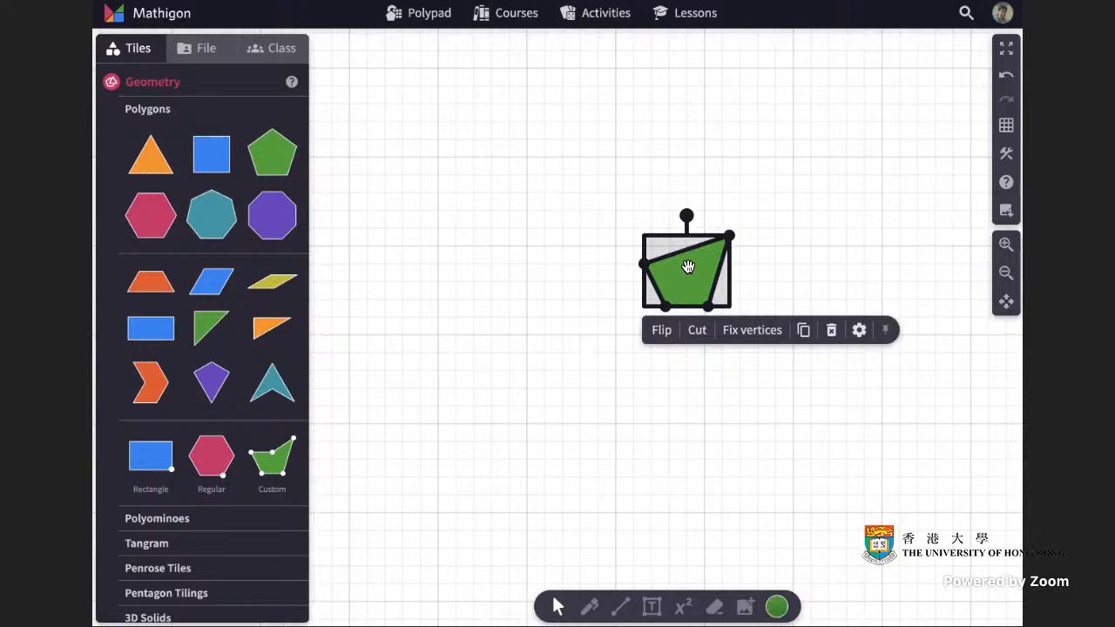
pyautogui.moveTo(710, 267); pyautogui.dragTo(664, 212)
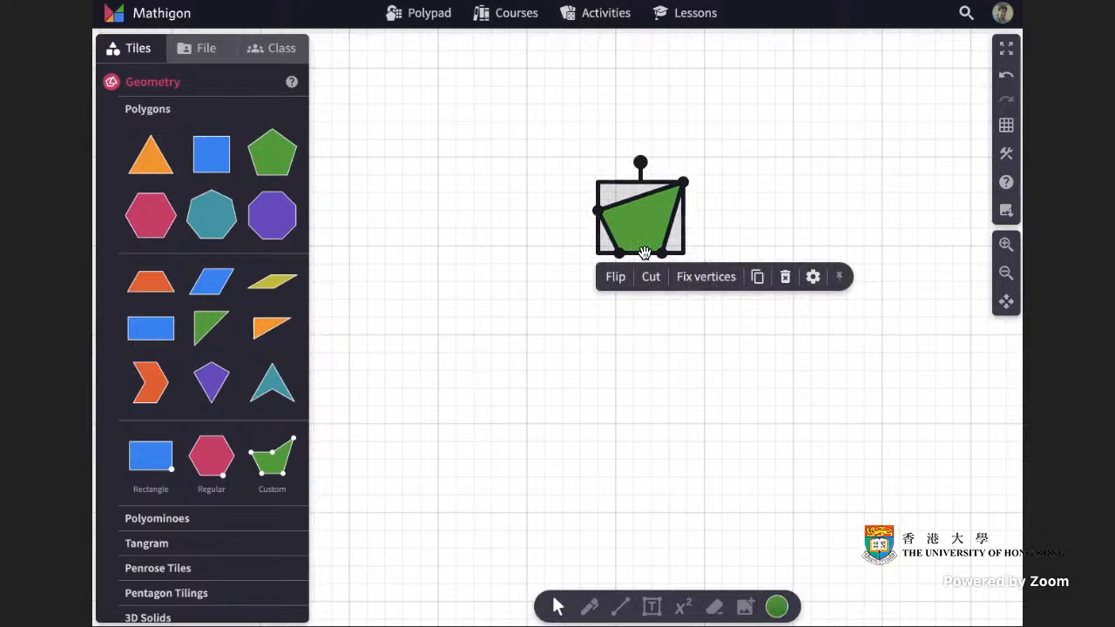
pyautogui.moveTo(619, 255); pyautogui.dragTo(526, 405)
pyautogui.moveTo(660, 253); pyautogui.dragTo(714, 430)
pyautogui.moveTo(683, 183); pyautogui.dragTo(758, 193)
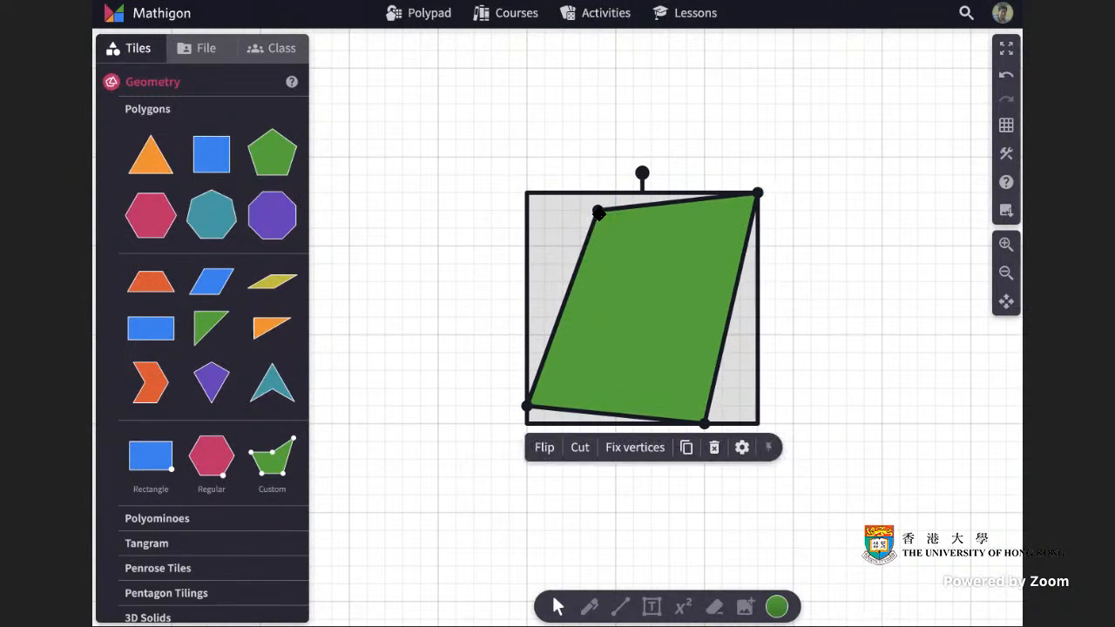
pyautogui.doubleClick(597, 209)
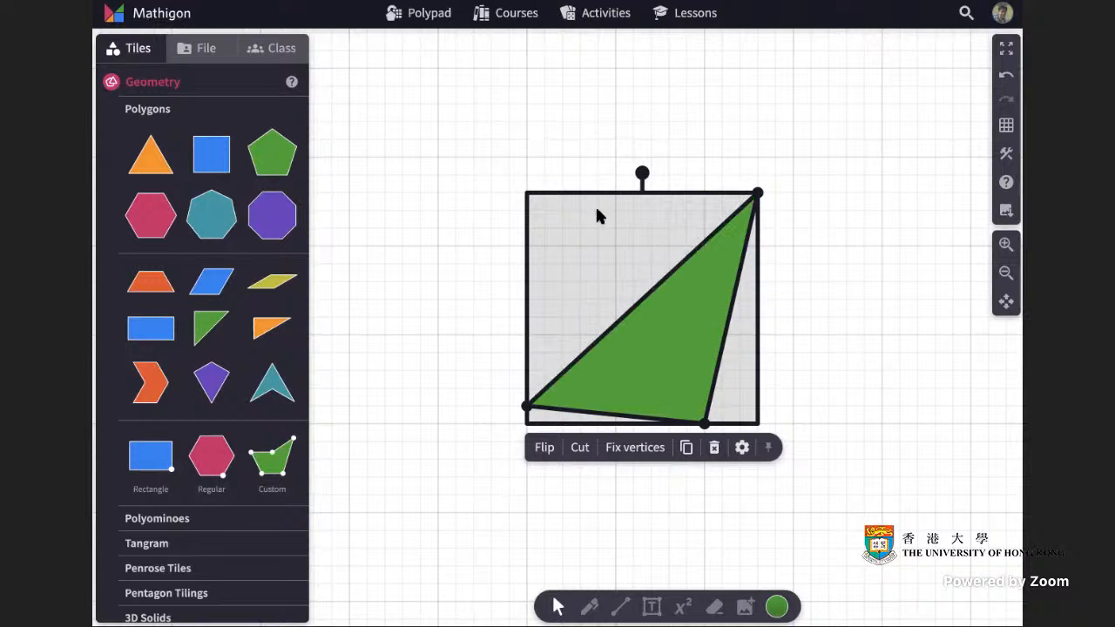
# Reshape the triangle into an upright parallelogram by moving its vertices, adding two new ones and removing one.
pyautogui.moveTo(530, 403); pyautogui.dragTo(438, 334)
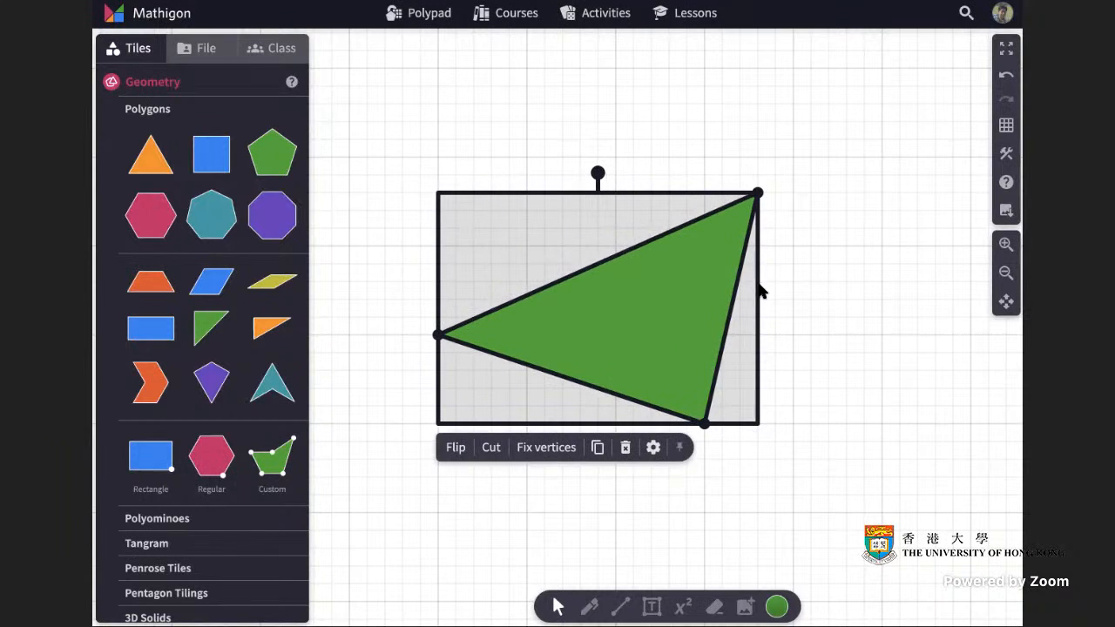
pyautogui.click(644, 246)
pyautogui.moveTo(645, 246); pyautogui.dragTo(526, 228)
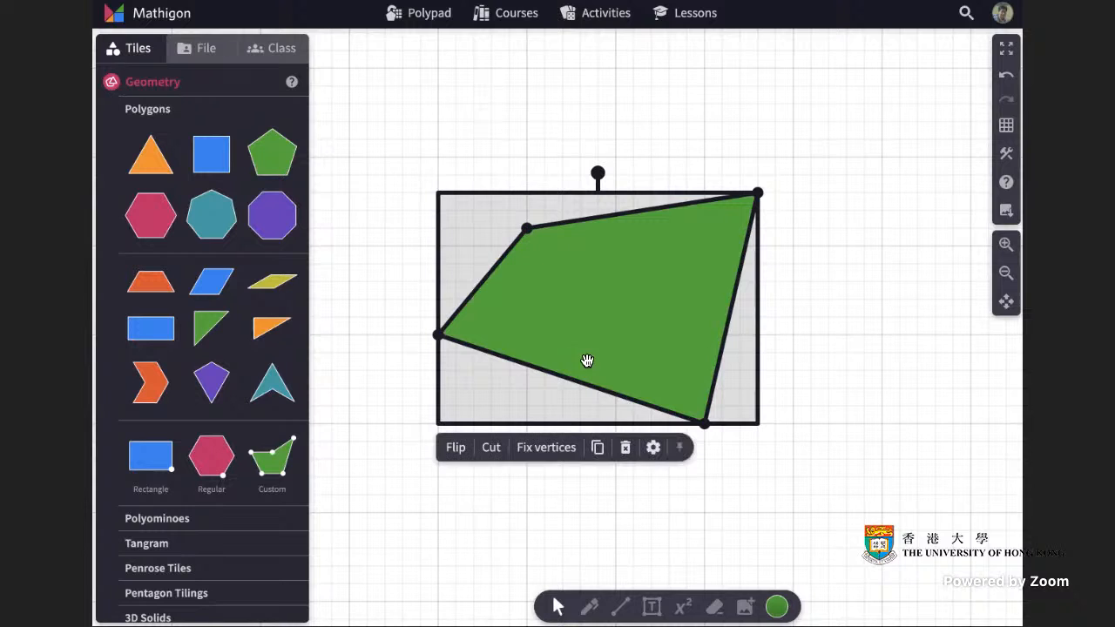
pyautogui.click(561, 374)
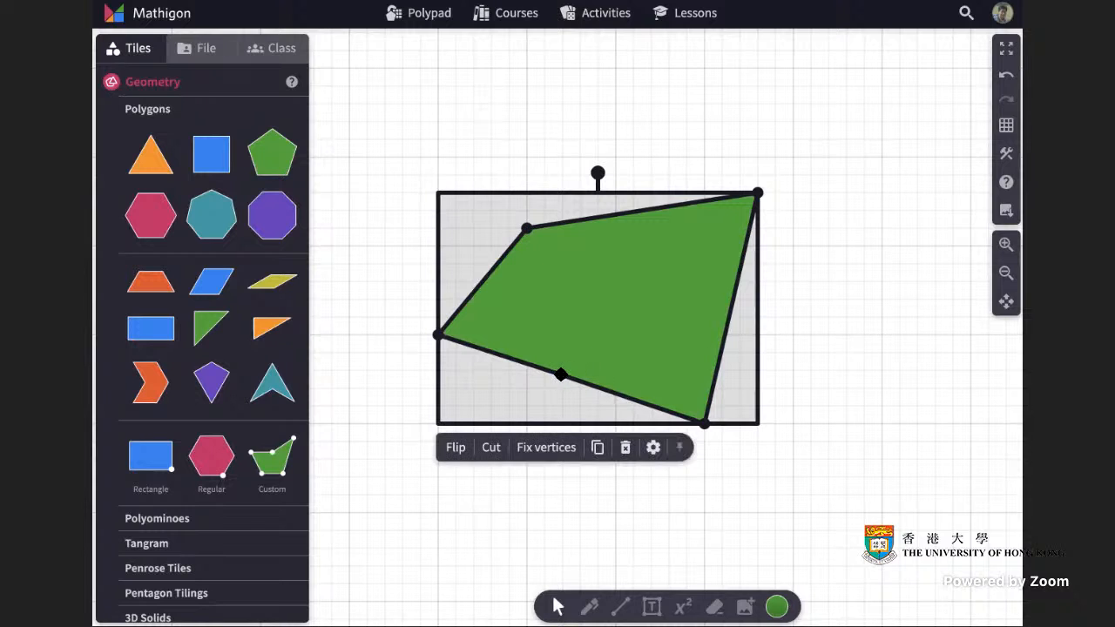
pyautogui.moveTo(561, 374); pyautogui.dragTo(528, 426)
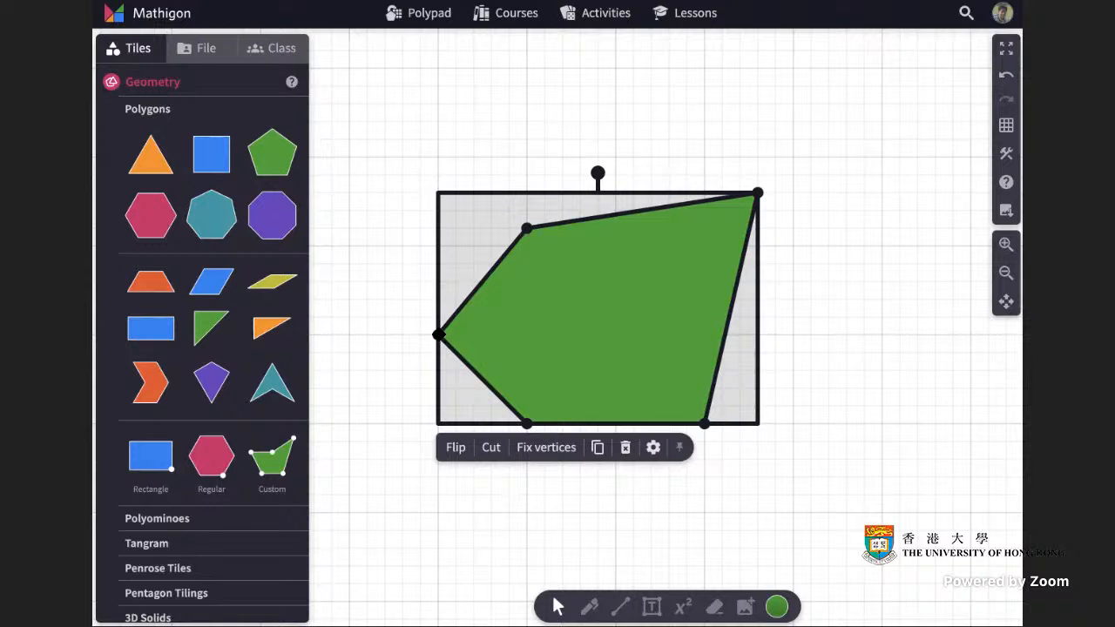
pyautogui.click(439, 334)
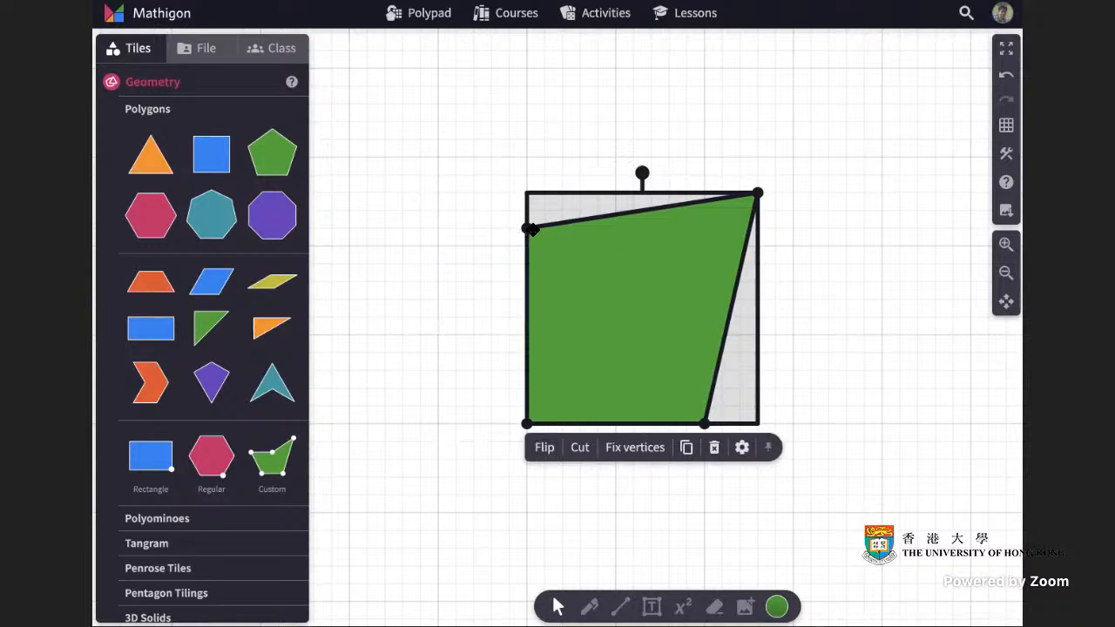
pyautogui.moveTo(528, 228); pyautogui.dragTo(617, 159)
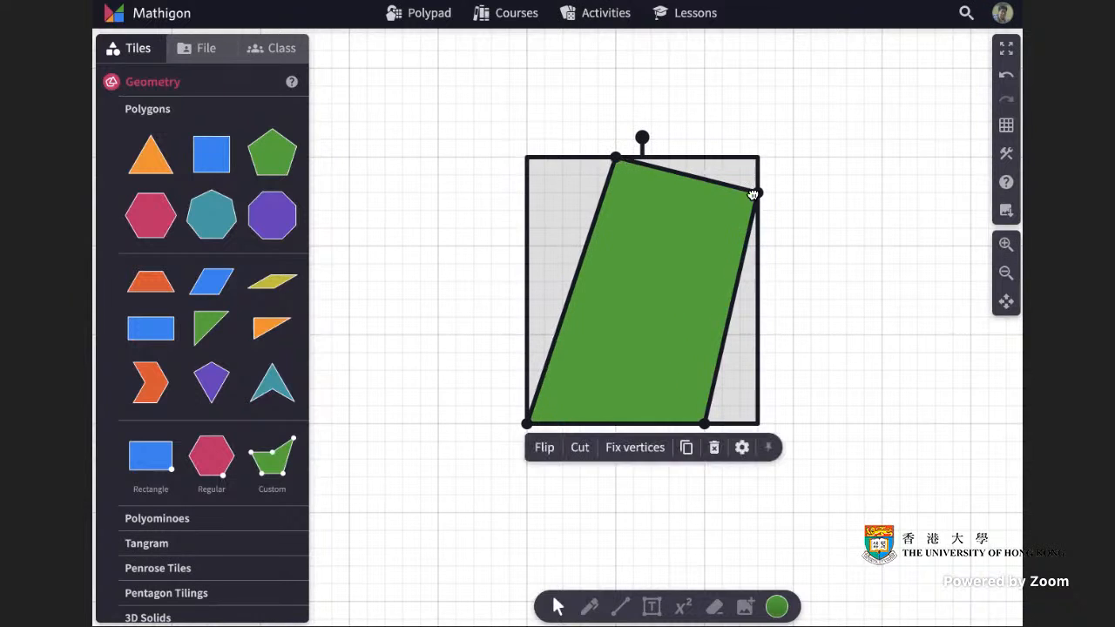
pyautogui.moveTo(758, 191); pyautogui.dragTo(779, 159)
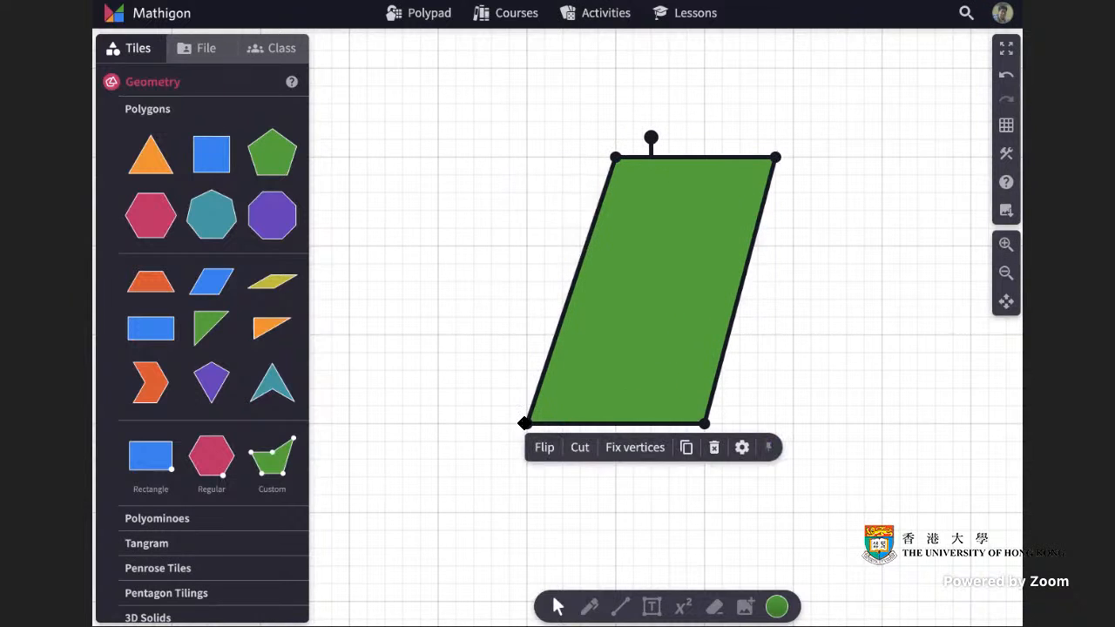
# Stretch the parallelogram wider and more slanted by shifting its bottom and top vertices sideways.
pyautogui.moveTo(526, 425); pyautogui.dragTo(437, 427)
pyautogui.moveTo(704, 424); pyautogui.dragTo(617, 425)
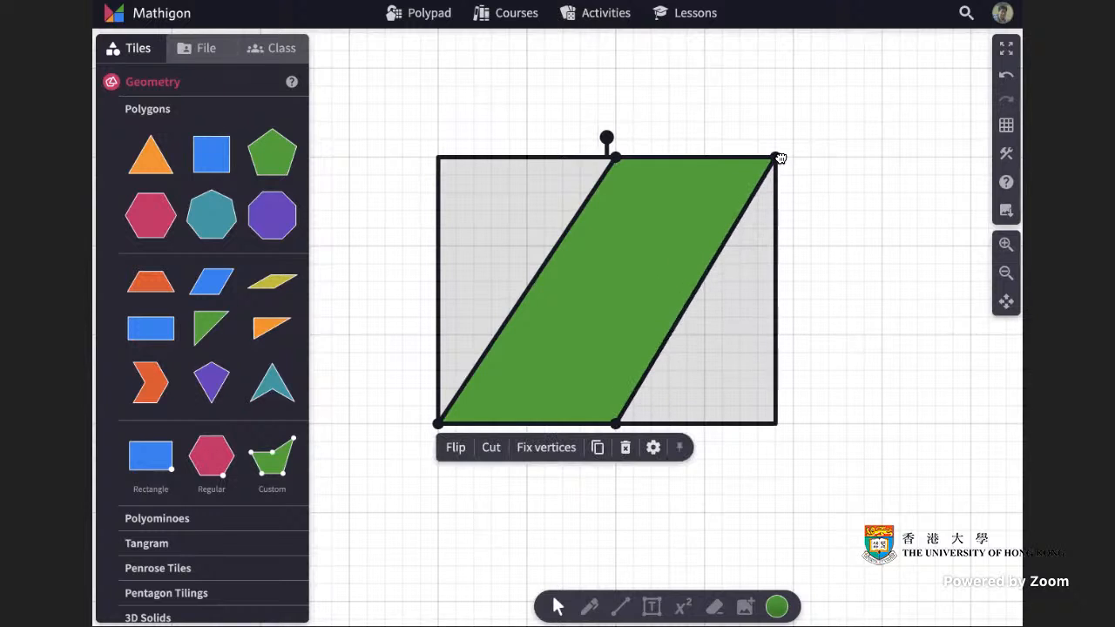
pyautogui.moveTo(776, 157); pyautogui.dragTo(879, 158)
pyautogui.moveTo(616, 158); pyautogui.dragTo(704, 158)
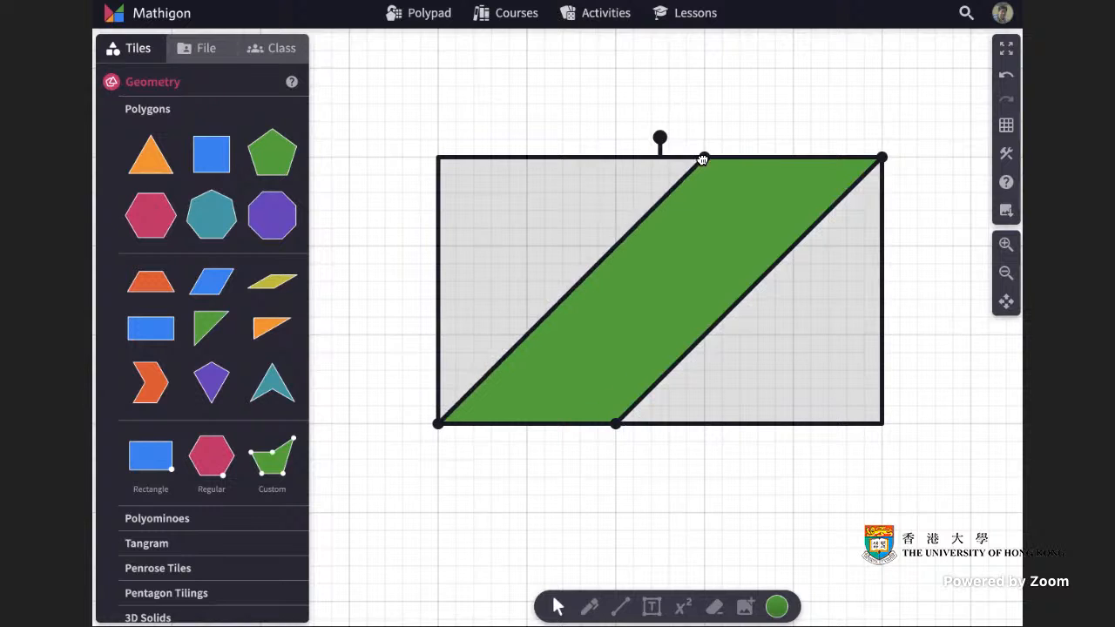
pyautogui.click(930, 386)
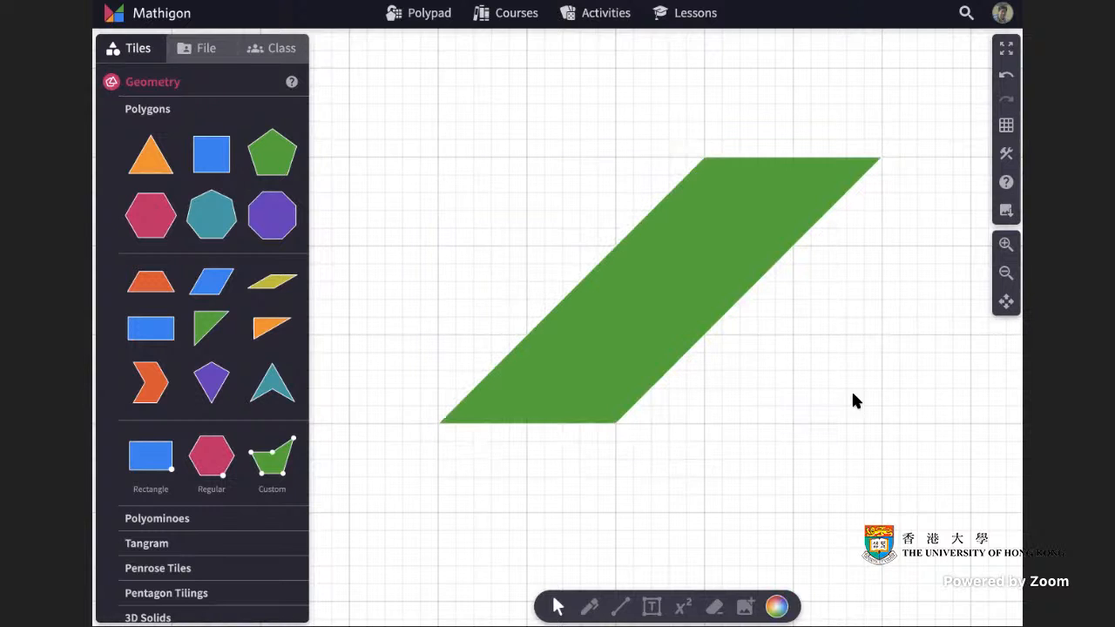
# Switch the canvas background to the plain option without a grid.
pyautogui.click(1006, 126)
pyautogui.click(1006, 125)
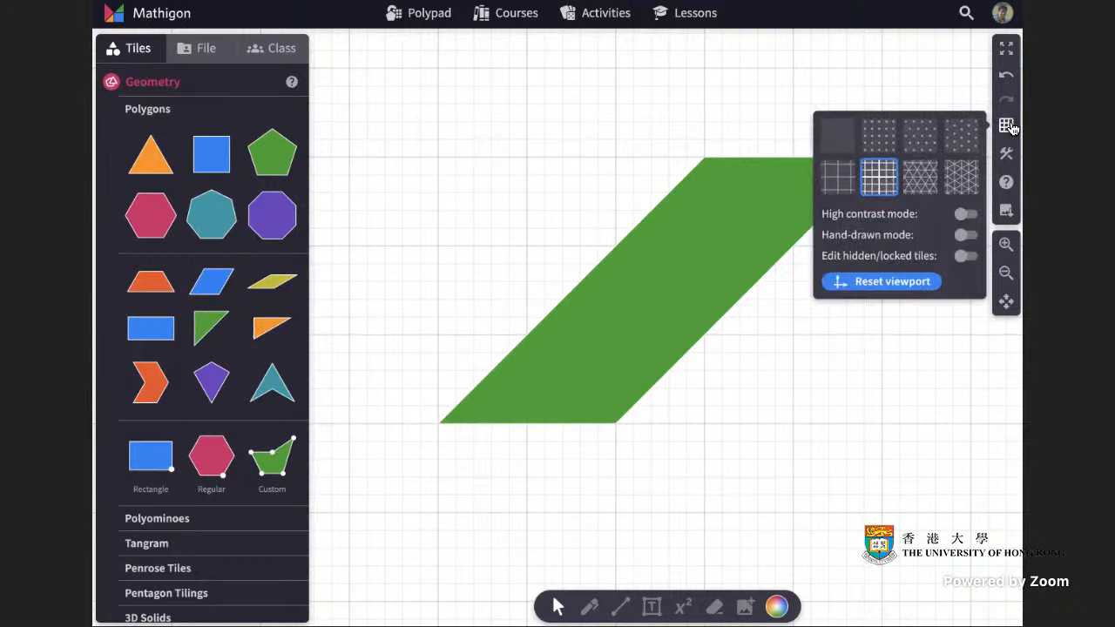
pyautogui.click(840, 135)
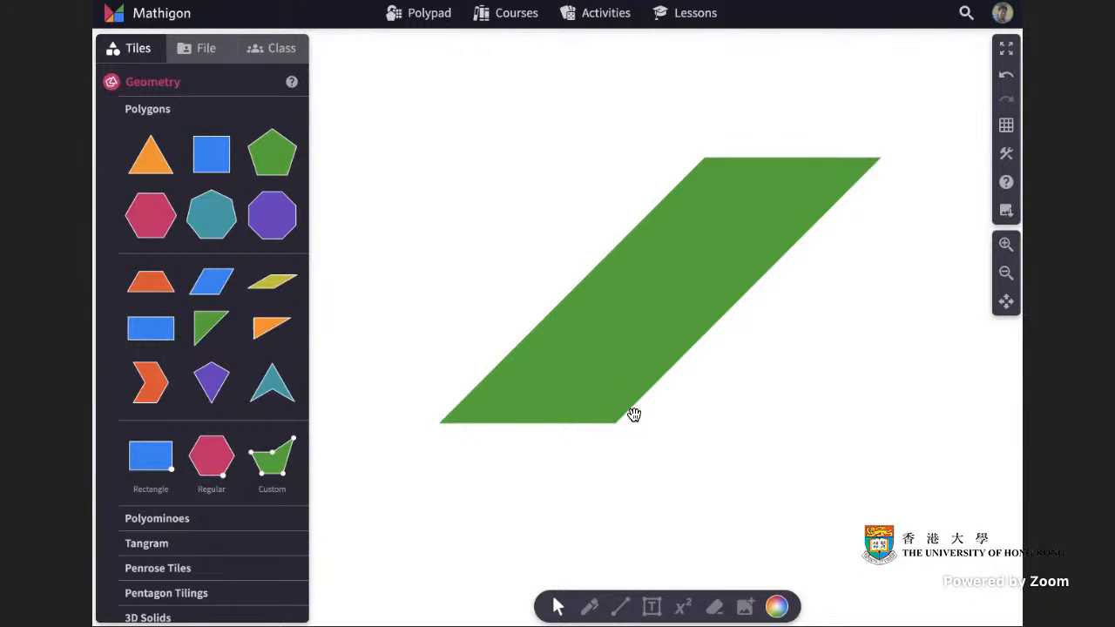
# Cut the parallelogram vertically from its lower-right vertex and slide the left triangle across to the right side.
pyautogui.click(644, 331)
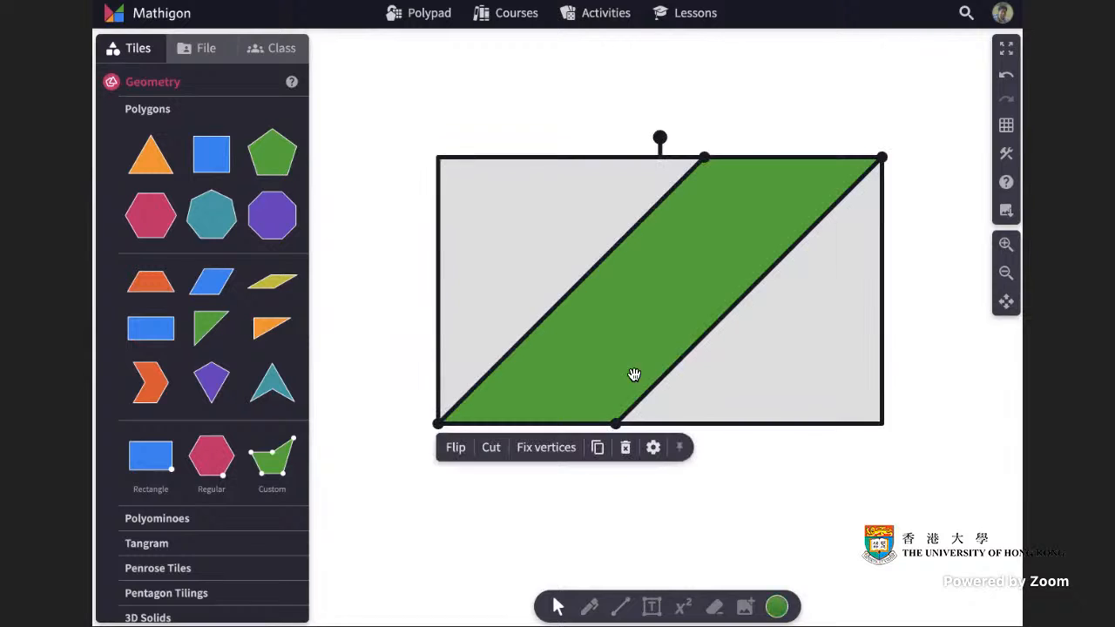
pyautogui.click(492, 448)
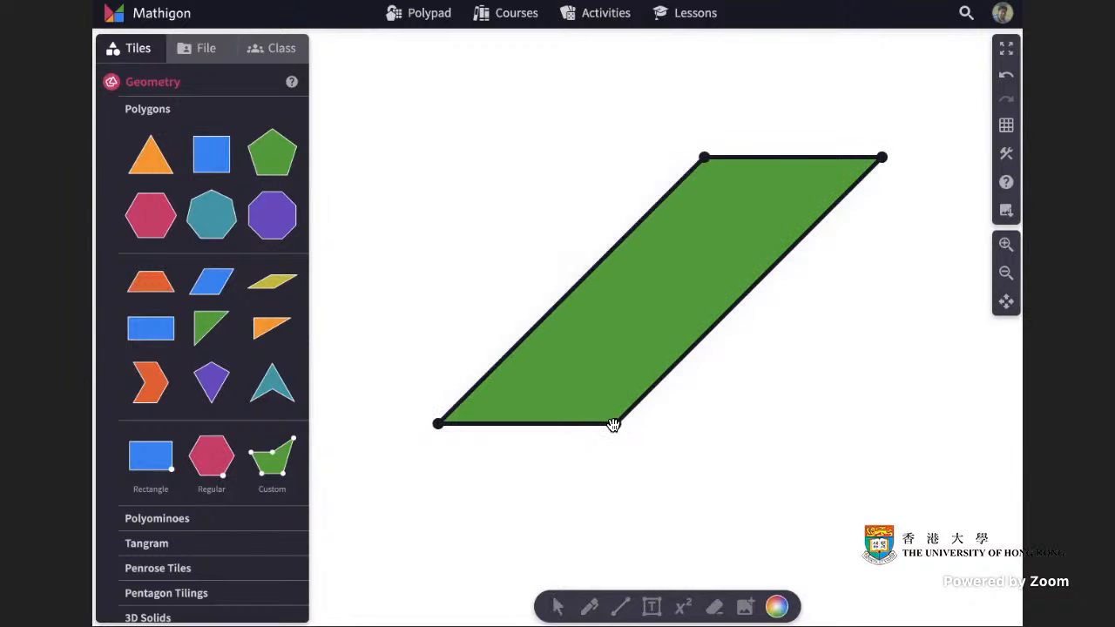
pyautogui.moveTo(616, 424); pyautogui.dragTo(613, 169)
pyautogui.moveTo(614, 169); pyautogui.dragTo(614, 169)
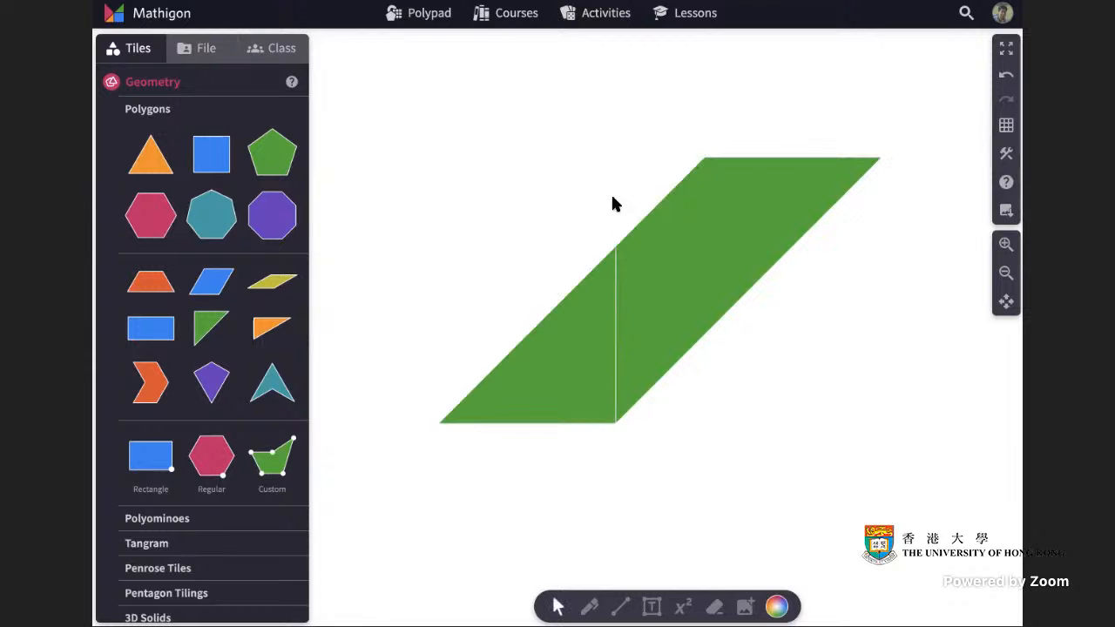
pyautogui.moveTo(569, 334); pyautogui.dragTo(751, 333)
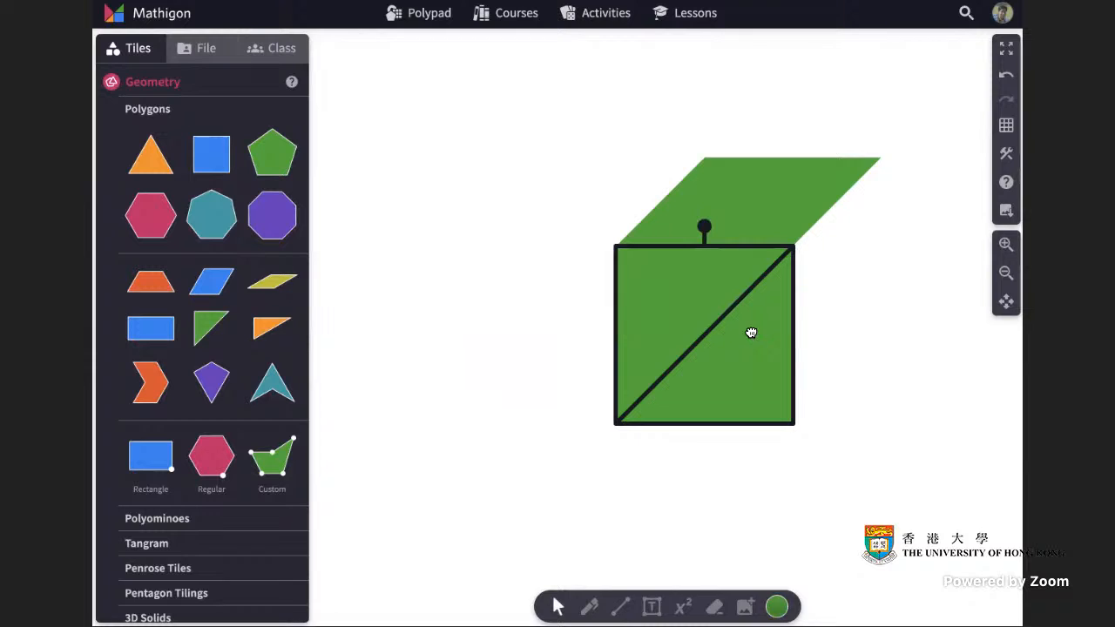
pyautogui.click(857, 322)
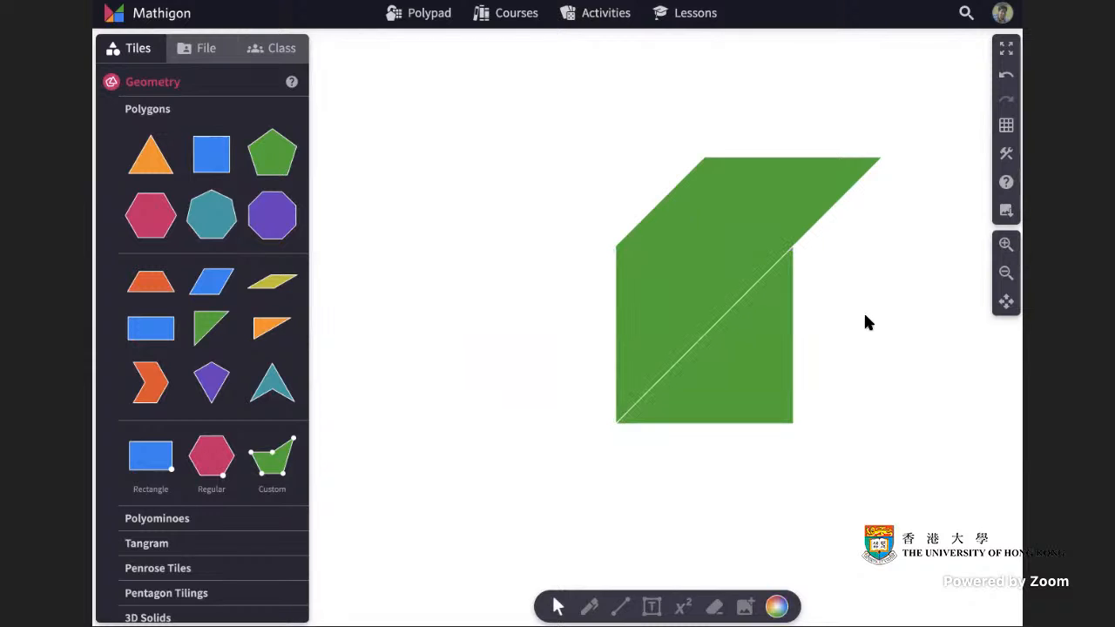
# Cut the remaining upper piece horizontally along the top edge of the square section.
pyautogui.click(760, 199)
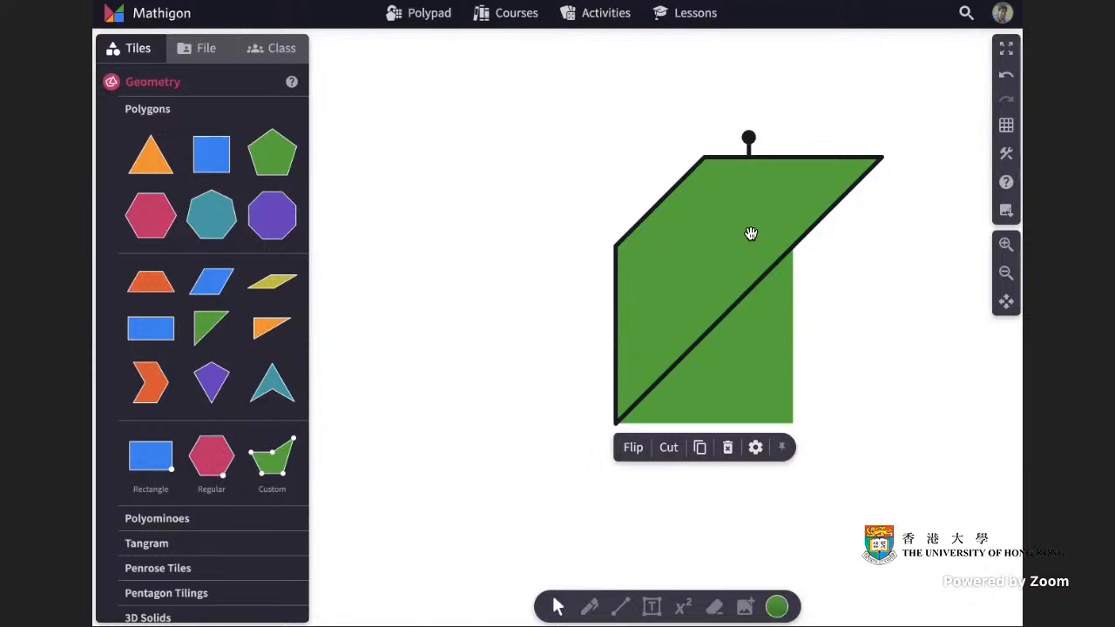
pyautogui.click(668, 447)
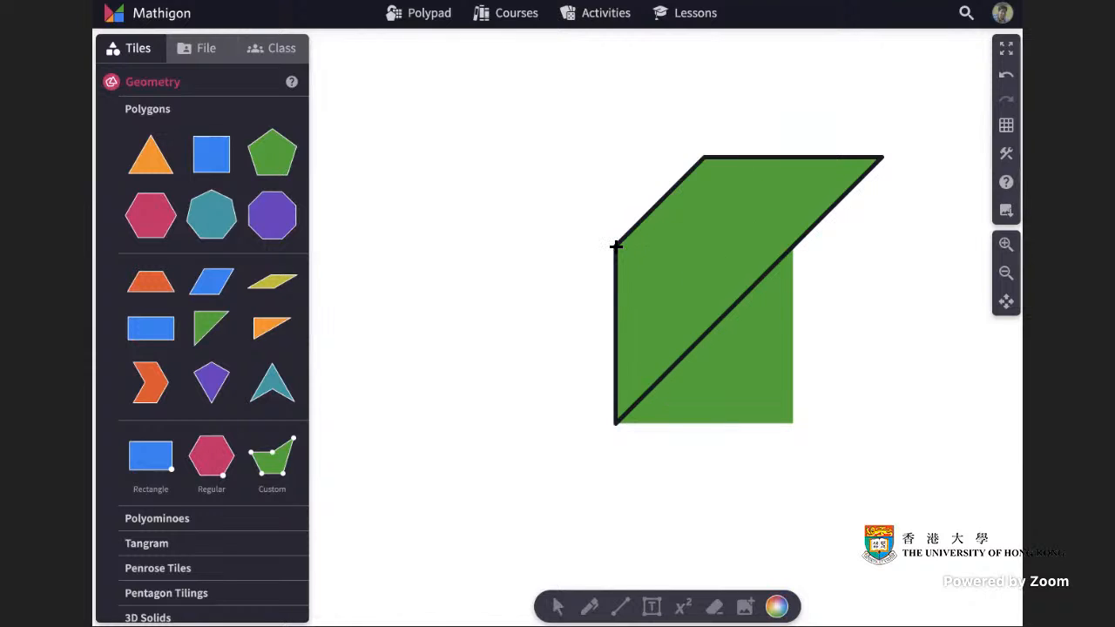
pyautogui.moveTo(677, 246); pyautogui.dragTo(834, 248)
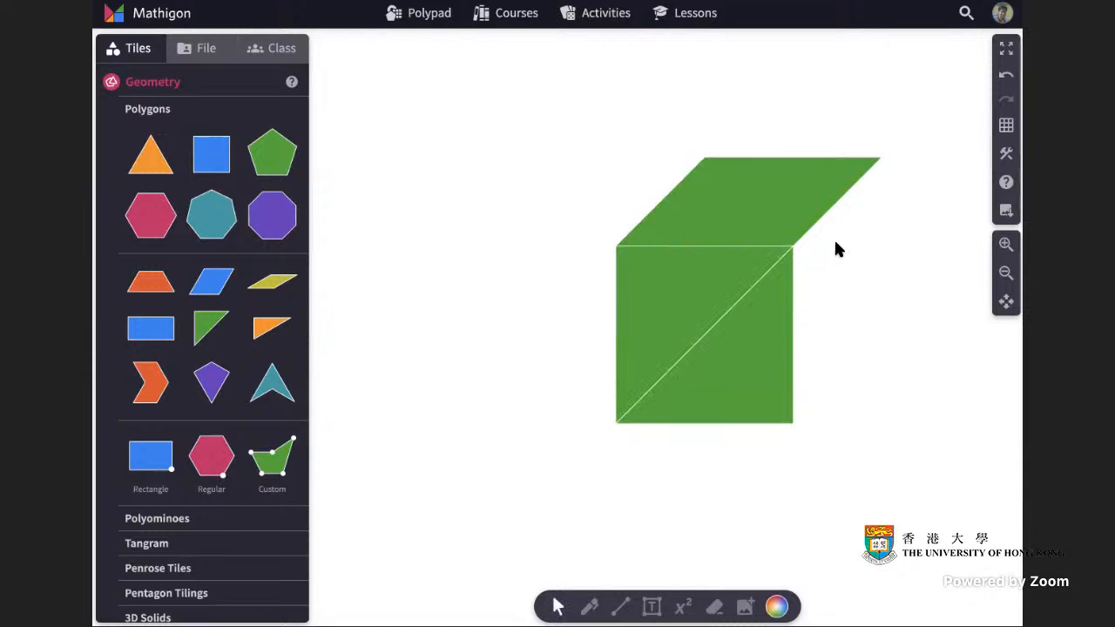
# Cut the upper parallelogram vertically and move its right triangle to the left, completing a rectangle.
pyautogui.click(759, 204)
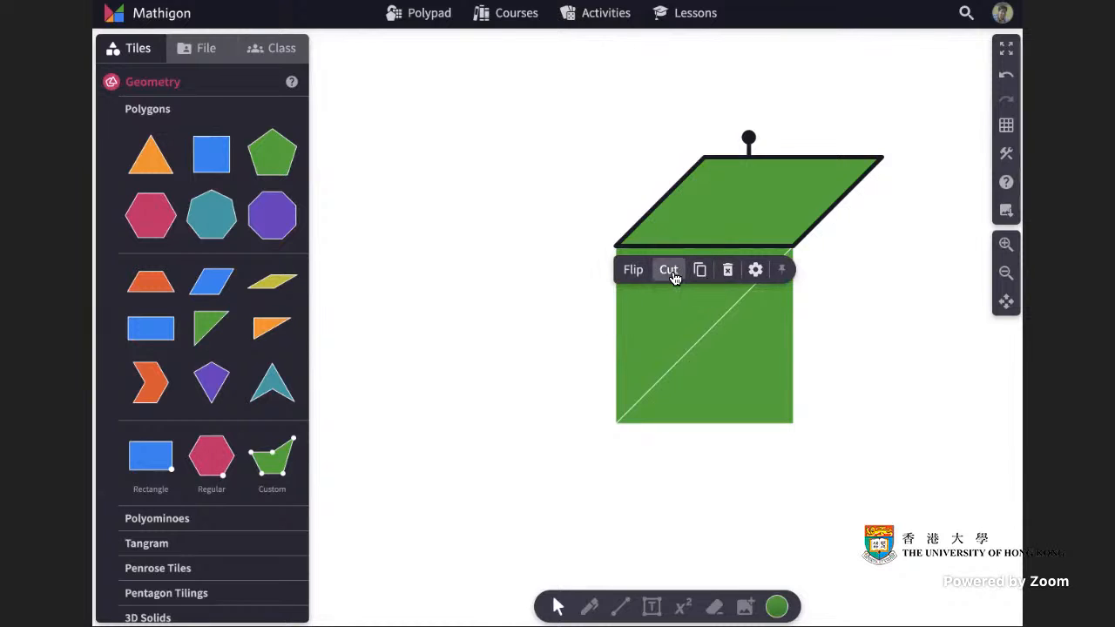
pyautogui.click(669, 272)
pyautogui.moveTo(793, 246); pyautogui.dragTo(795, 110)
pyautogui.click(766, 169)
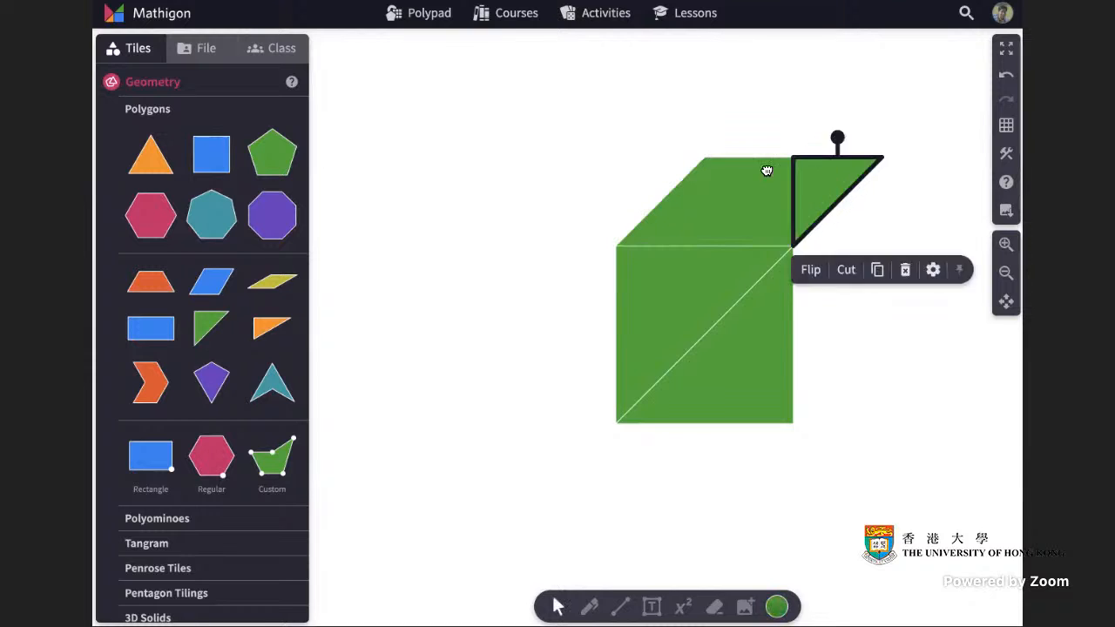
pyautogui.moveTo(766, 169); pyautogui.dragTo(643, 171)
pyautogui.click(883, 166)
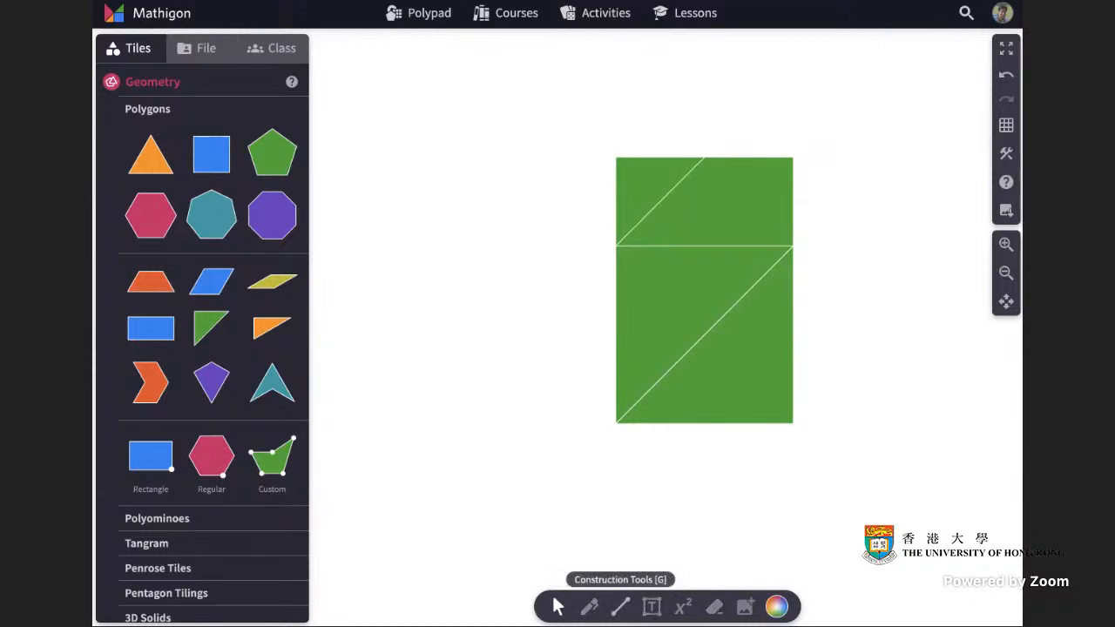
# Draw a rectangle outline over the rearranged rectangle with the Rectangle construction tool.
pyautogui.click(620, 607)
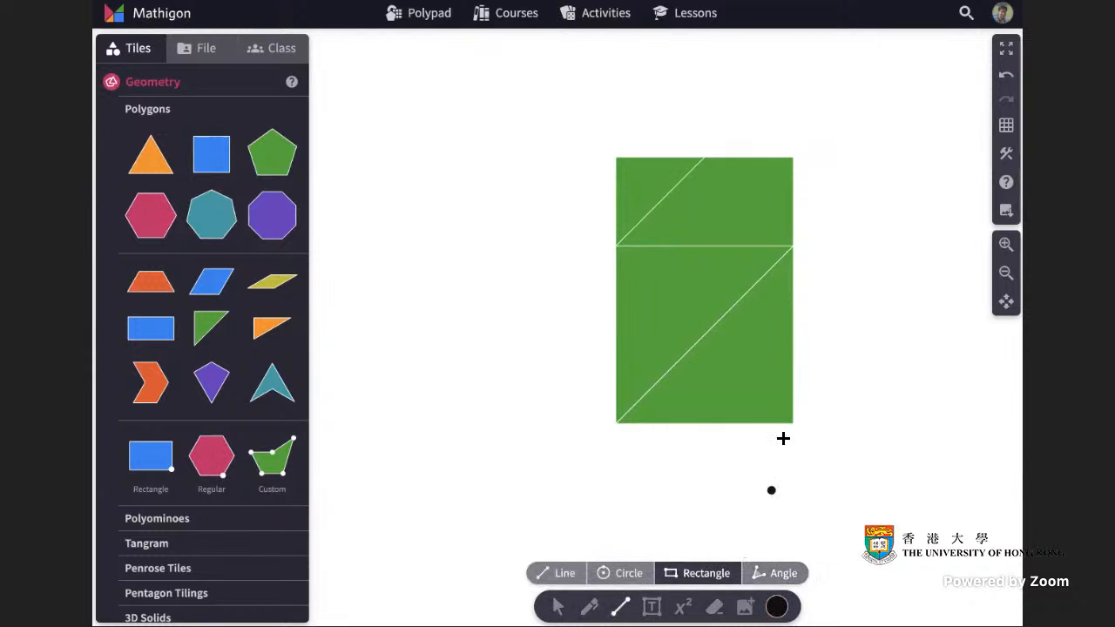
pyautogui.moveTo(792, 424); pyautogui.dragTo(823, 188)
pyautogui.click(558, 607)
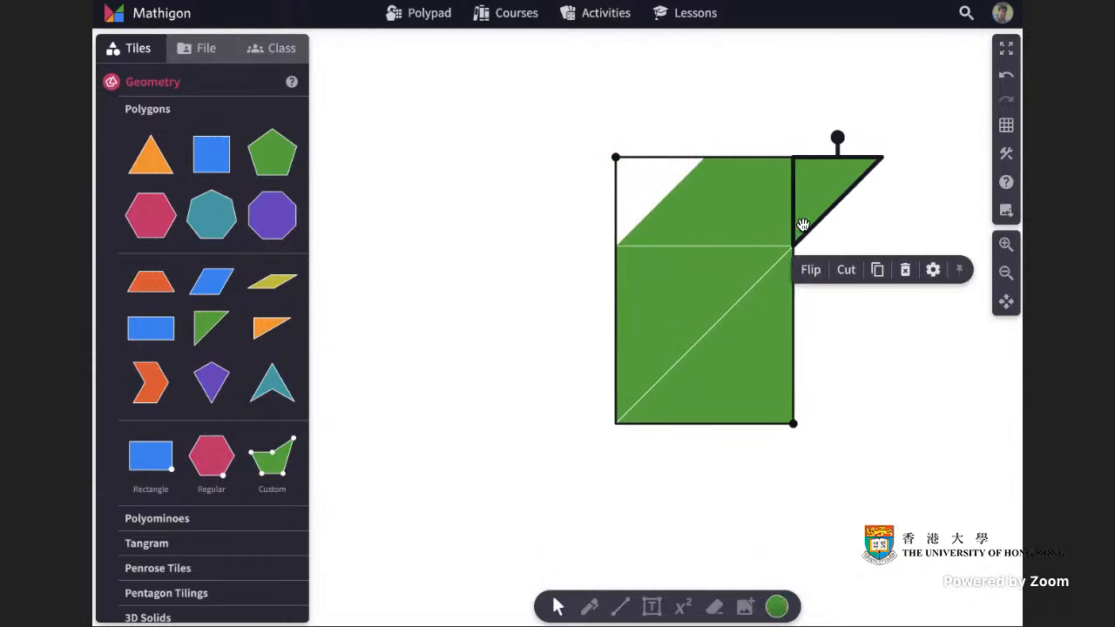
# Move the lower triangle back to the left to restore the parallelogram under the outline.
pyautogui.moveTo(749, 365); pyautogui.dragTo(569, 365)
pyautogui.click(891, 355)
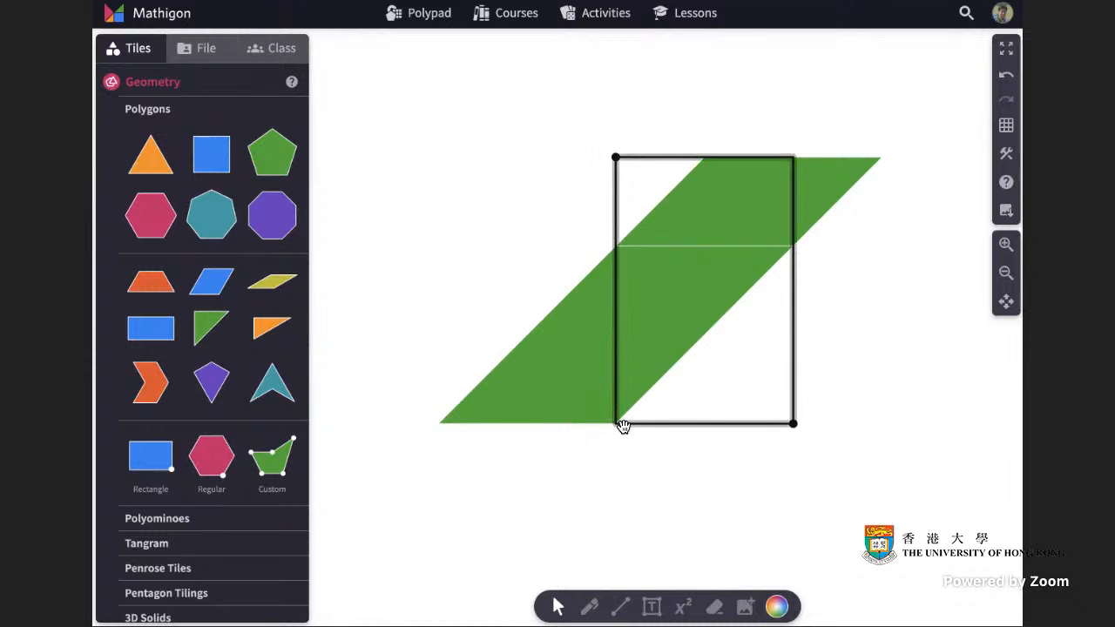
# Slide both protruding triangles into the rectangle outline so the pieces fill it.
pyautogui.click(532, 386)
pyautogui.moveTo(532, 386); pyautogui.dragTo(715, 385)
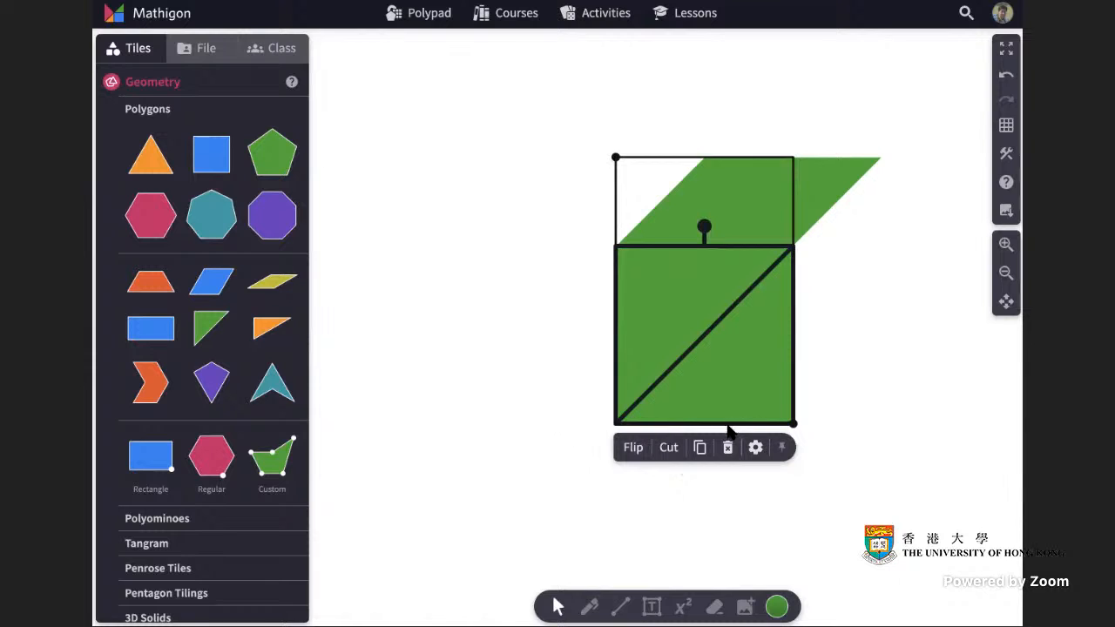
pyautogui.moveTo(837, 182); pyautogui.dragTo(654, 186)
pyautogui.click(810, 166)
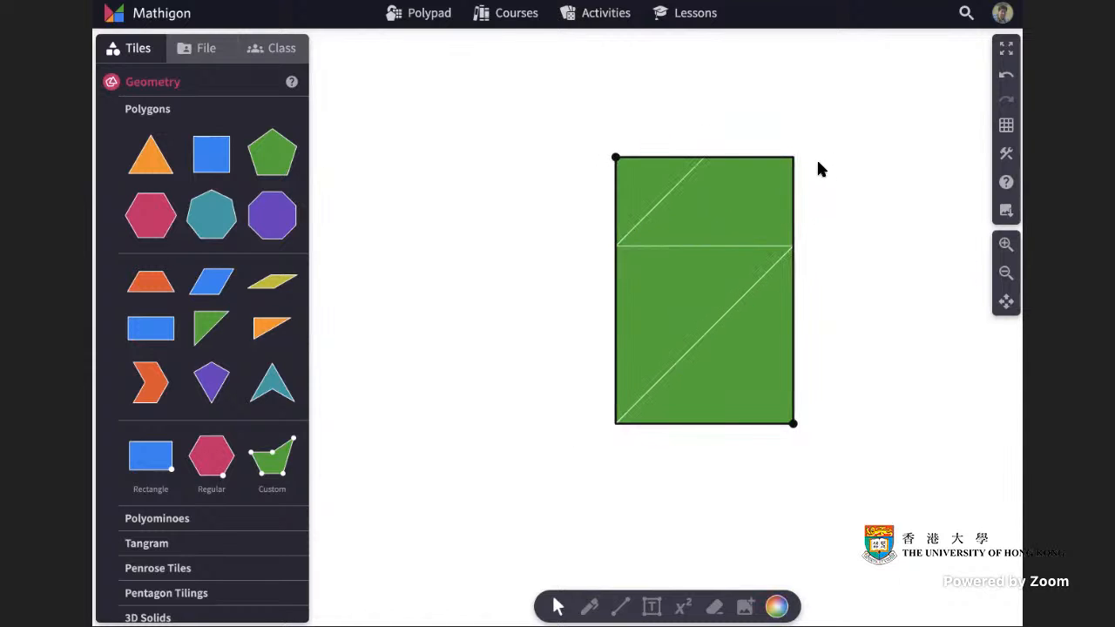
# Move the two triangles back out to re-form the original parallelogram.
pyautogui.click(647, 183)
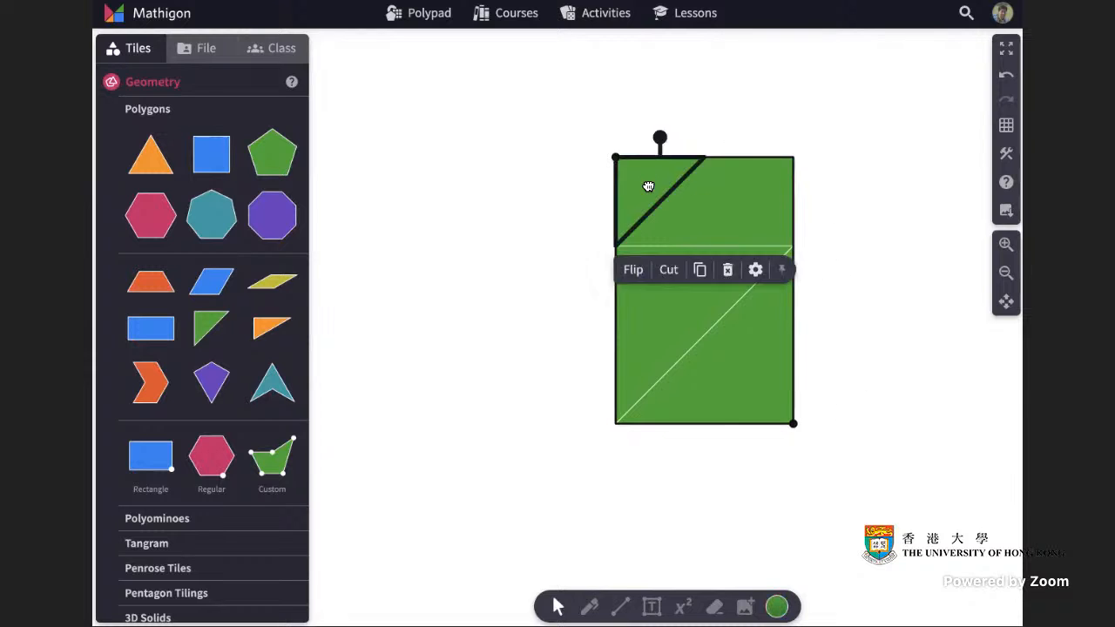
pyautogui.moveTo(647, 184); pyautogui.dragTo(825, 190)
pyautogui.click(885, 238)
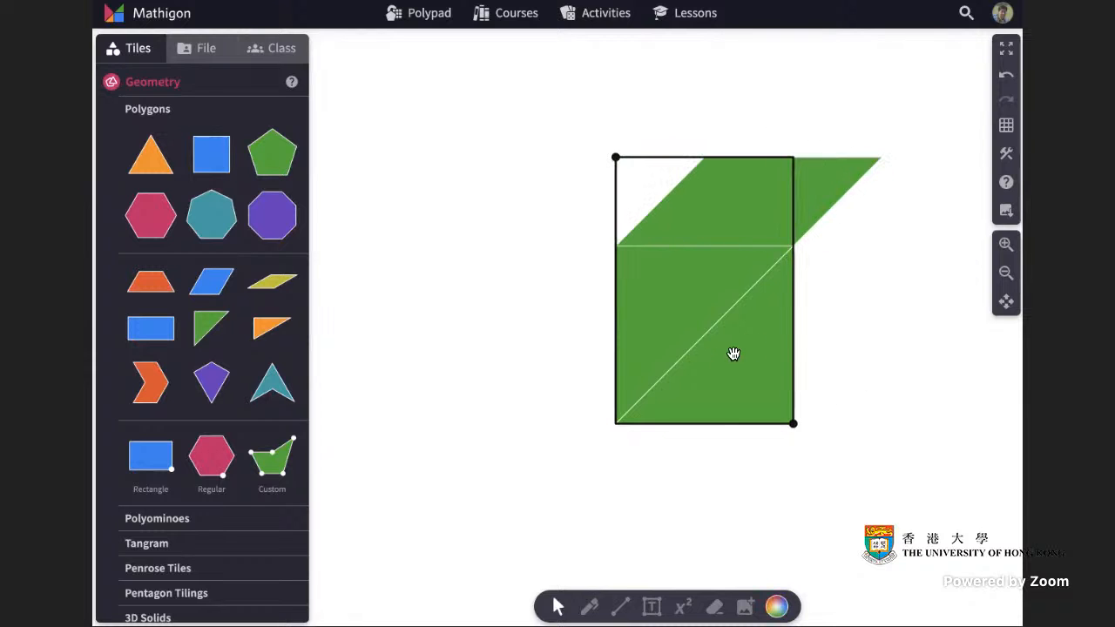
pyautogui.moveTo(734, 354); pyautogui.dragTo(582, 355)
pyautogui.click(856, 346)
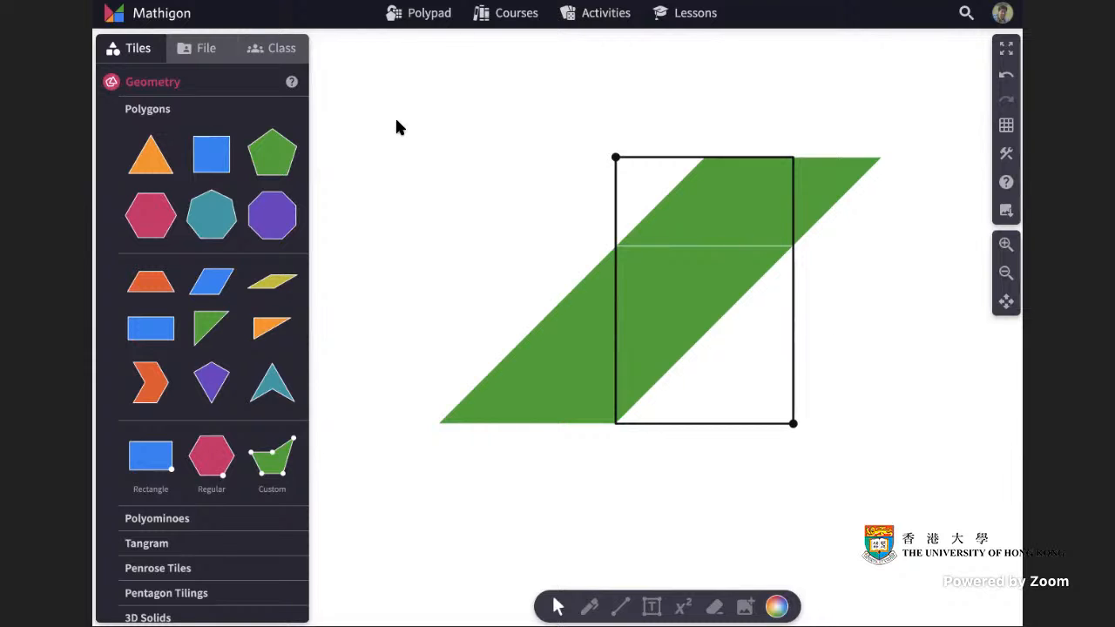
# Select everything on the canvas and delete it.
pyautogui.moveTo(396, 127); pyautogui.dragTo(907, 485)
pyautogui.press('Delete')
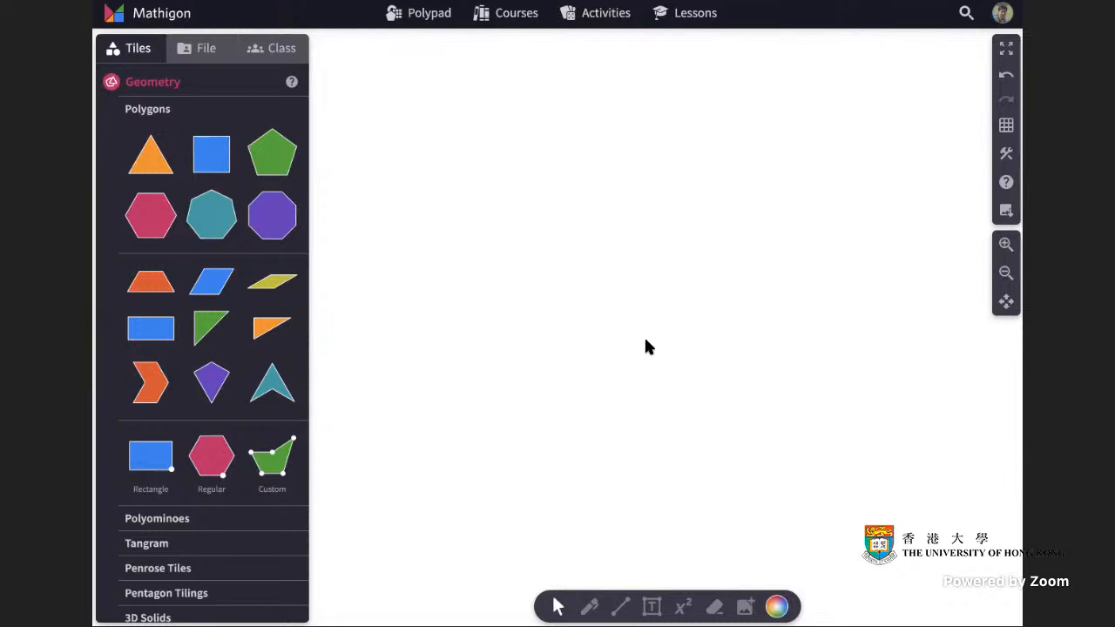
# Switch the canvas background back to a square grid.
pyautogui.click(1006, 127)
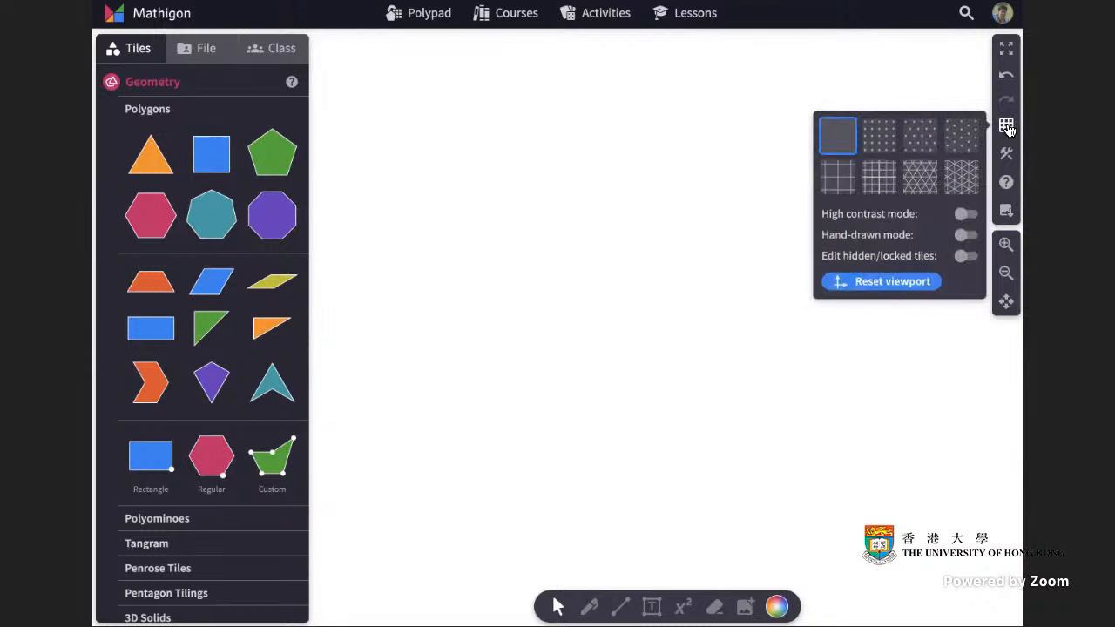
pyautogui.click(876, 181)
pyautogui.click(671, 169)
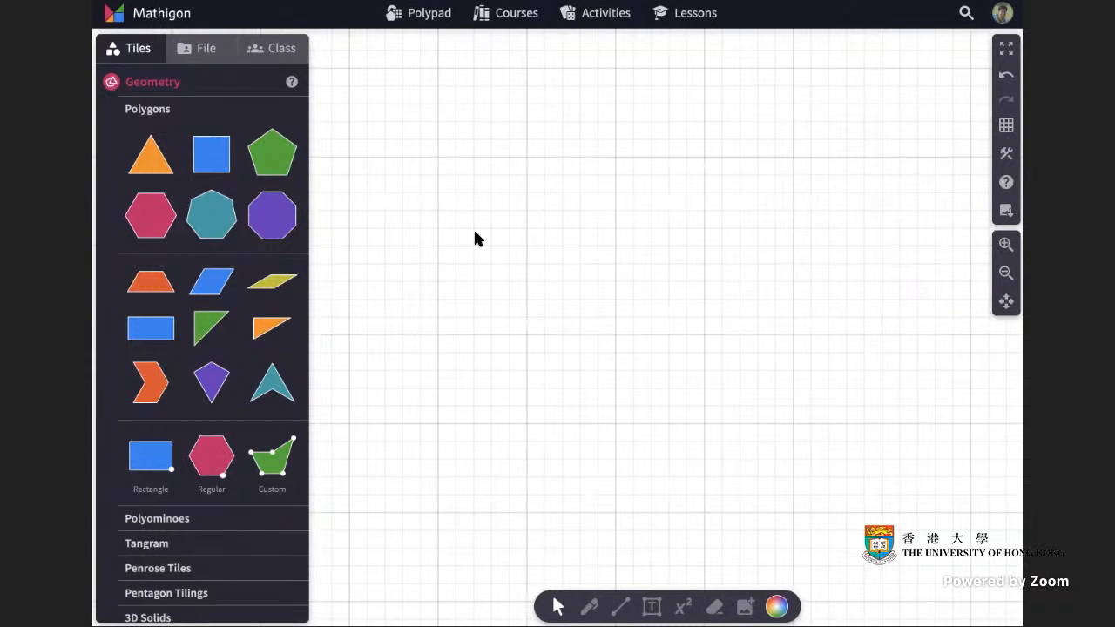
# Place a custom polygon on the grid and drag its vertices to form a trapezoid with horizontal top and bottom edges.
pyautogui.moveTo(275, 466); pyautogui.dragTo(526, 160)
pyautogui.click(511, 238)
pyautogui.moveTo(555, 210); pyautogui.dragTo(793, 160)
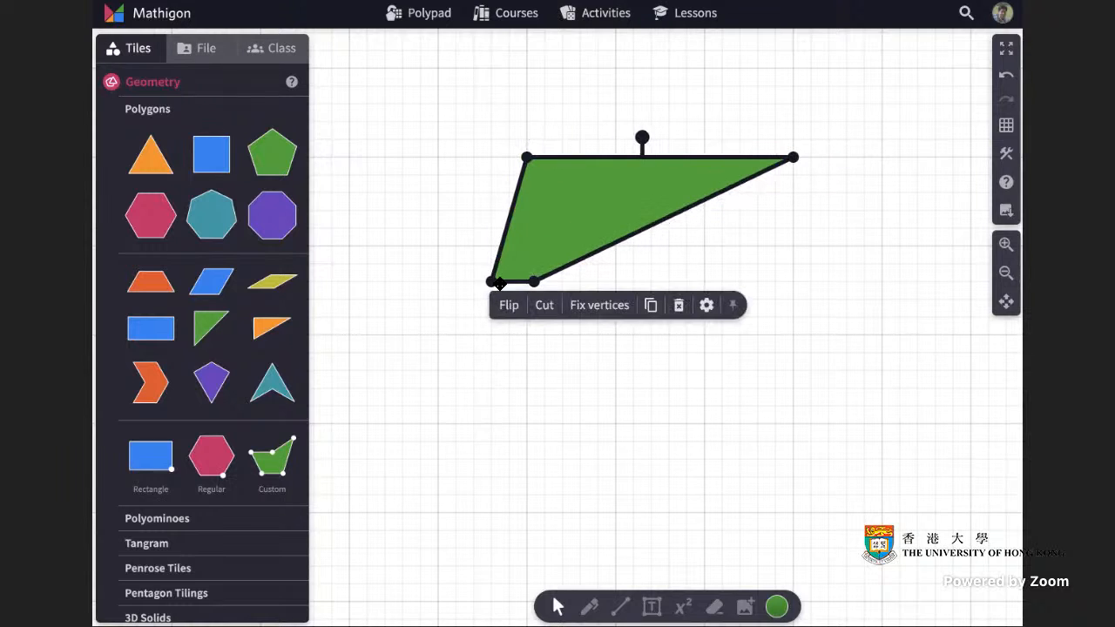
pyautogui.moveTo(492, 281); pyautogui.dragTo(402, 336)
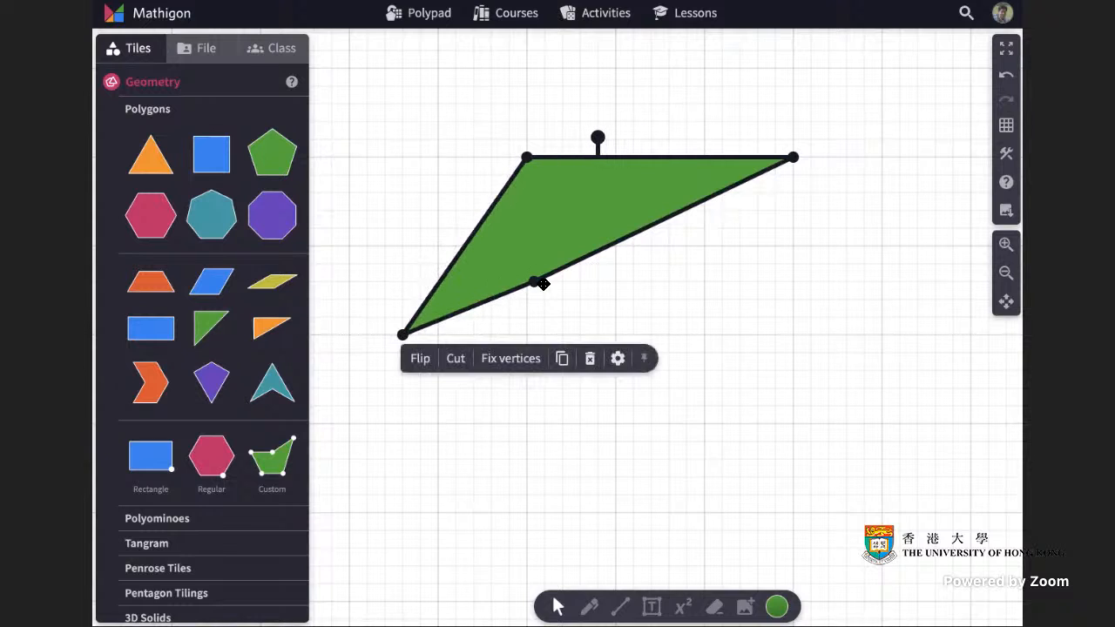
pyautogui.moveTo(534, 281); pyautogui.dragTo(794, 334)
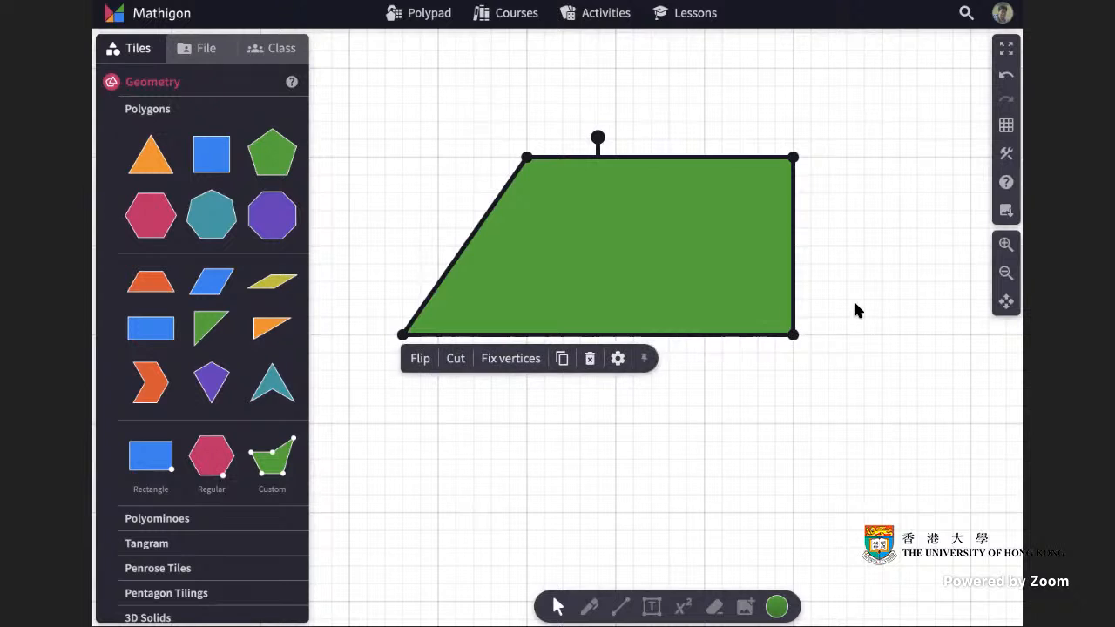
pyautogui.click(823, 302)
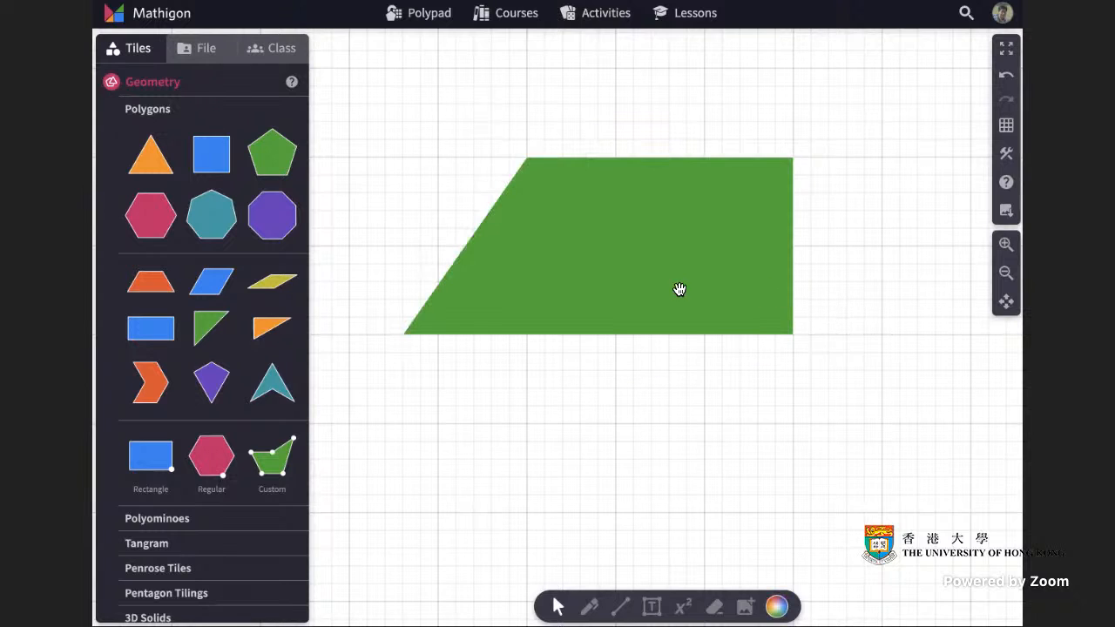
# Nudge the trapezoid slightly left and switch the canvas background to blank.
pyautogui.moveTo(683, 291); pyautogui.dragTo(662, 293)
pyautogui.click(826, 287)
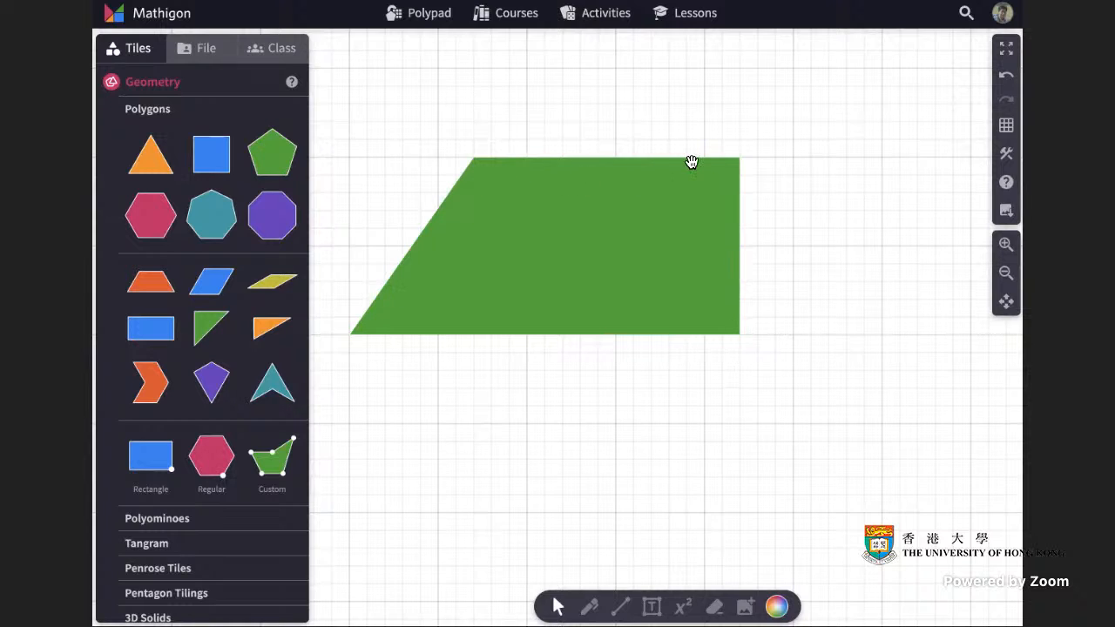
pyautogui.click(1006, 126)
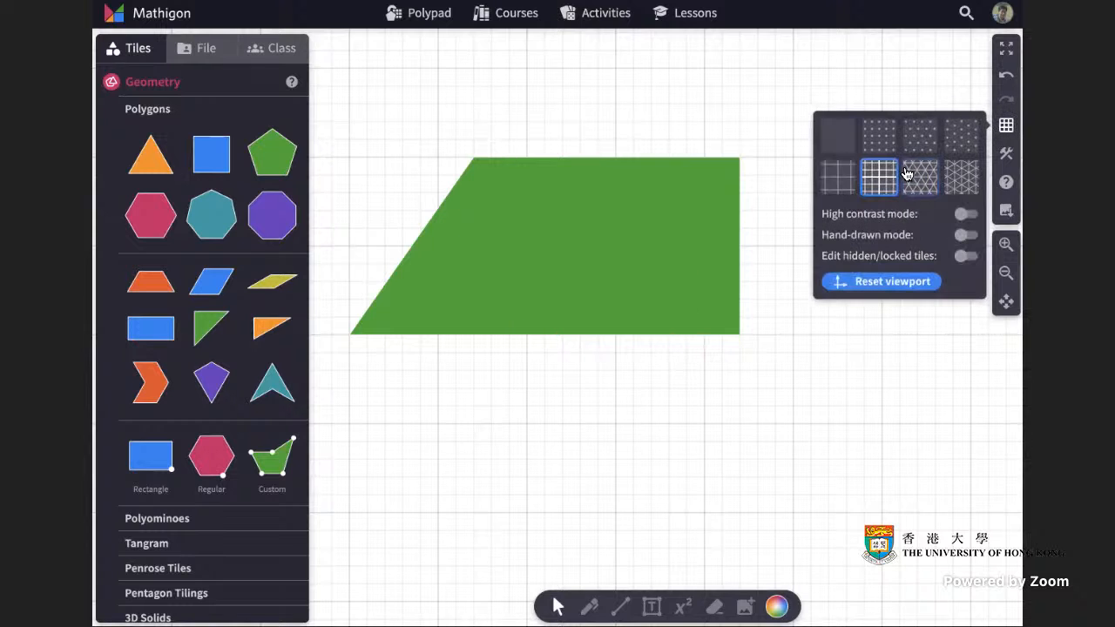
pyautogui.click(841, 136)
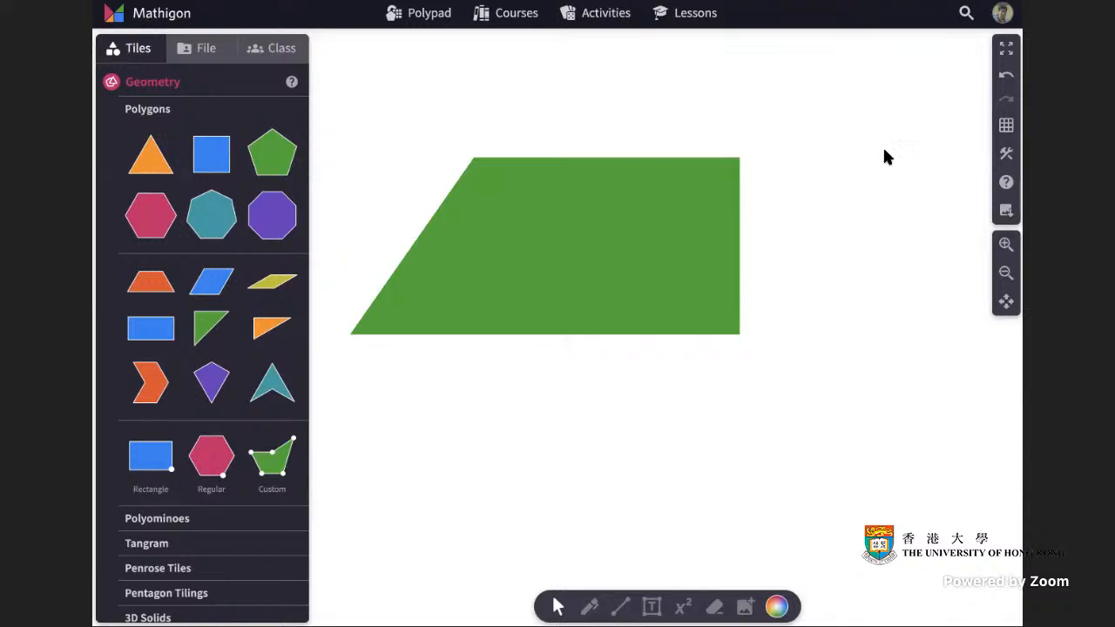
# Set the trapezoid's fill opacity to 45.
pyautogui.click(621, 242)
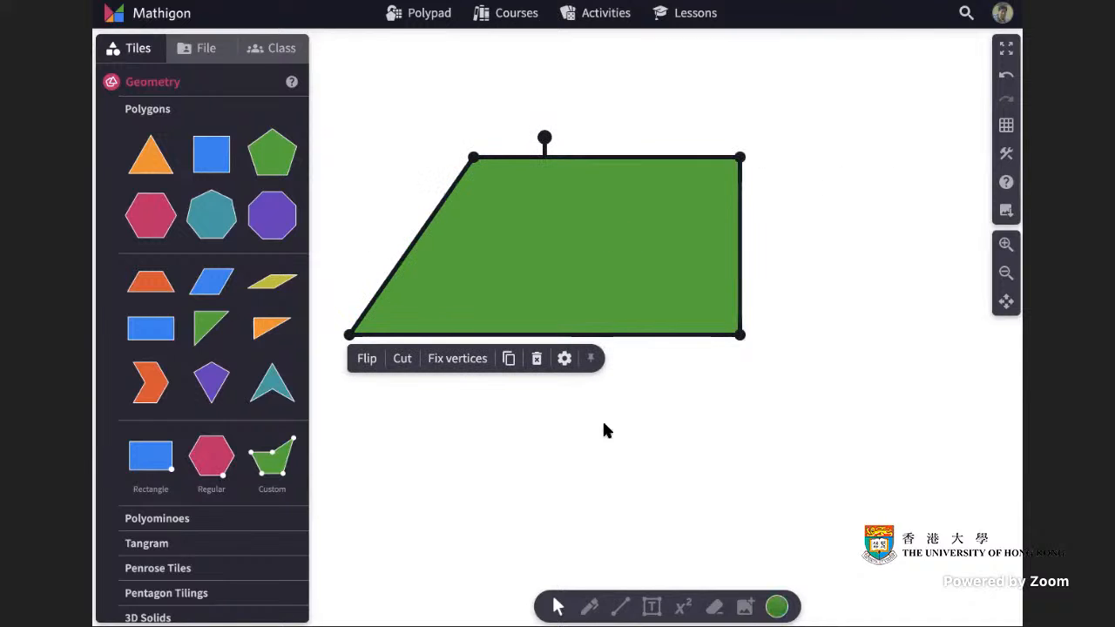
pyautogui.click(778, 608)
pyautogui.click(672, 549)
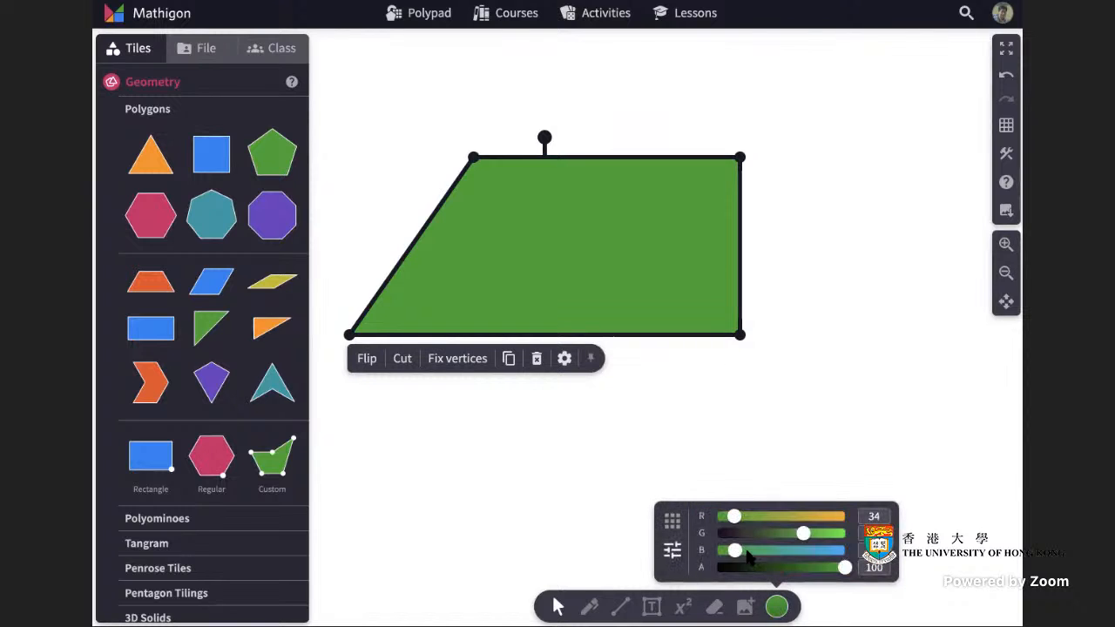
pyautogui.moveTo(842, 570); pyautogui.dragTo(772, 570)
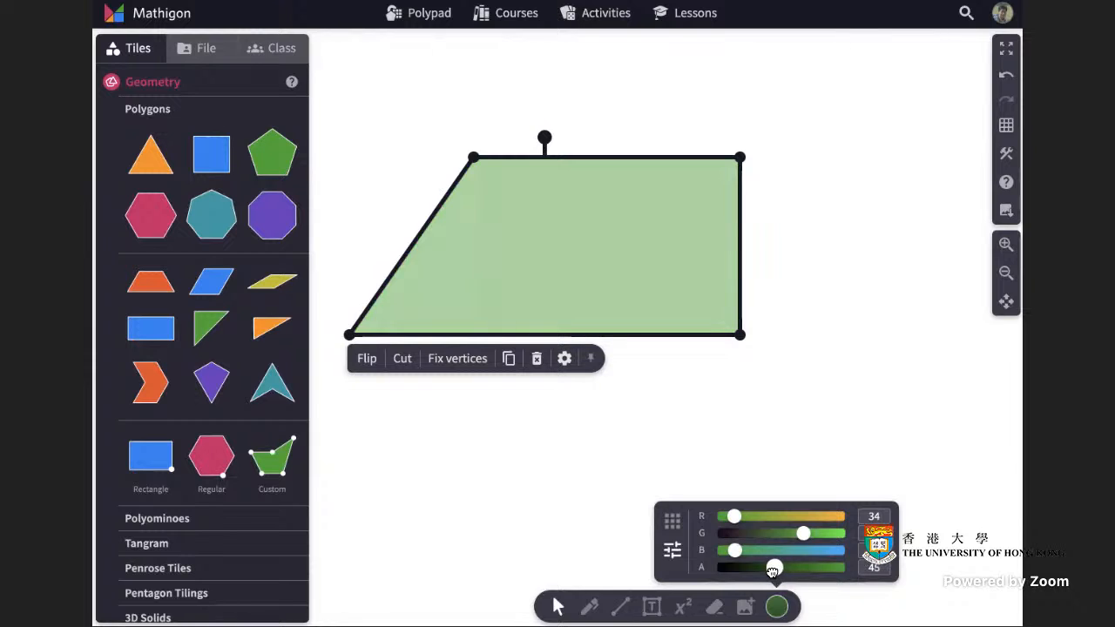
pyautogui.click(941, 423)
# Duplicate the trapezoid, move the copy below, and recolour the copy salmon with red set to 231.
pyautogui.click(671, 280)
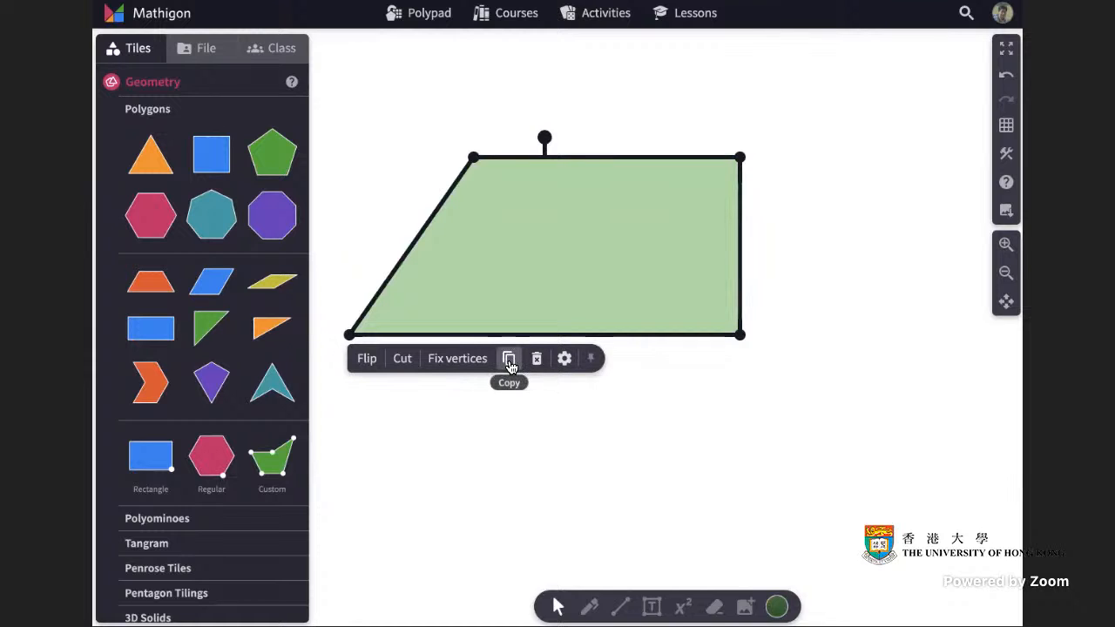
pyautogui.click(510, 358)
pyautogui.moveTo(622, 323); pyautogui.dragTo(695, 429)
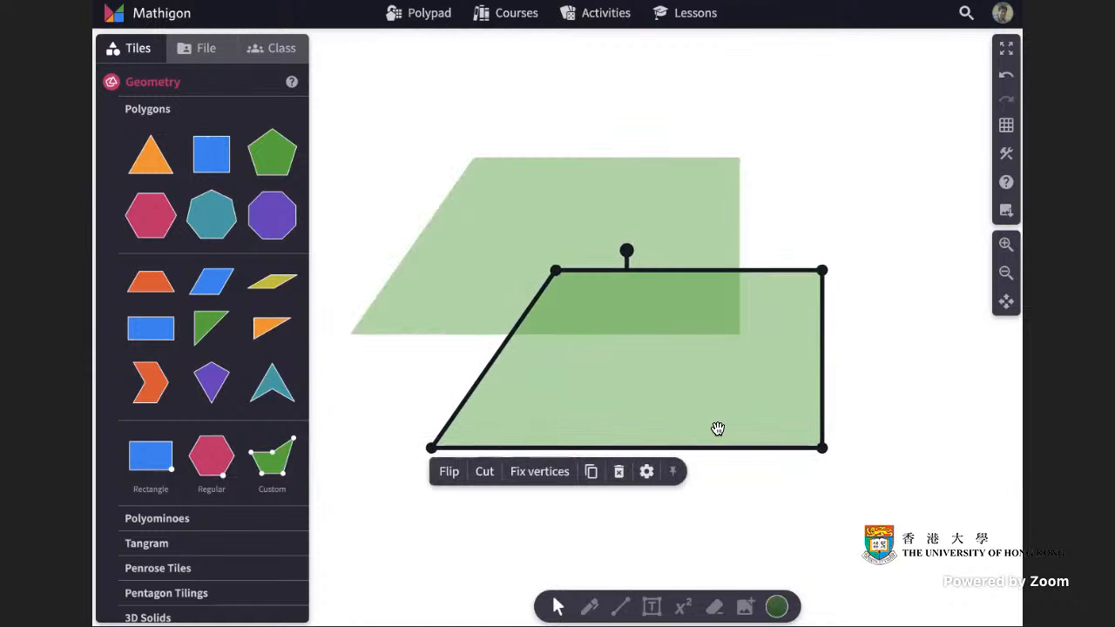
pyautogui.click(777, 608)
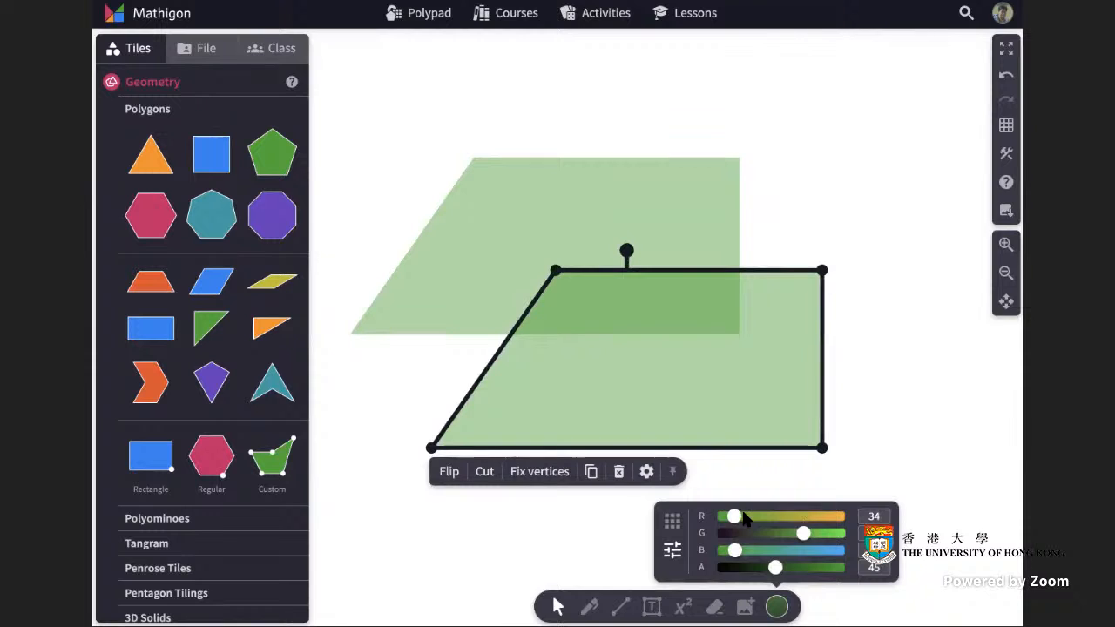
pyautogui.moveTo(730, 517); pyautogui.dragTo(760, 539)
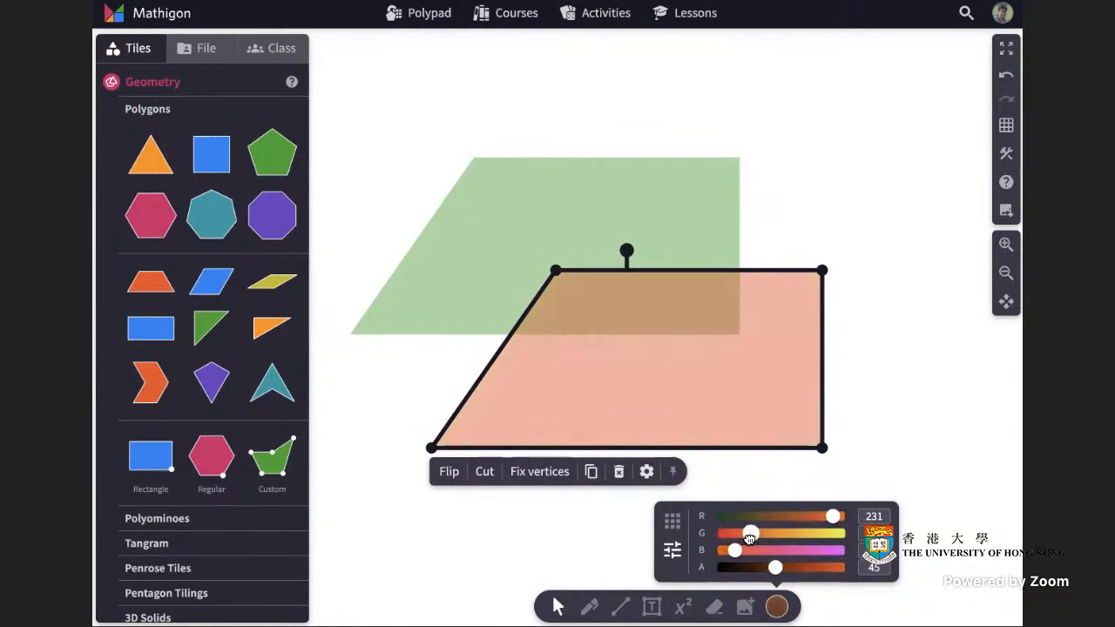
pyautogui.click(938, 376)
# Slide the copied trapezoid onto the original's baseline, overlapping it but shifted right.
pyautogui.moveTo(784, 383); pyautogui.dragTo(690, 264)
pyautogui.click(877, 268)
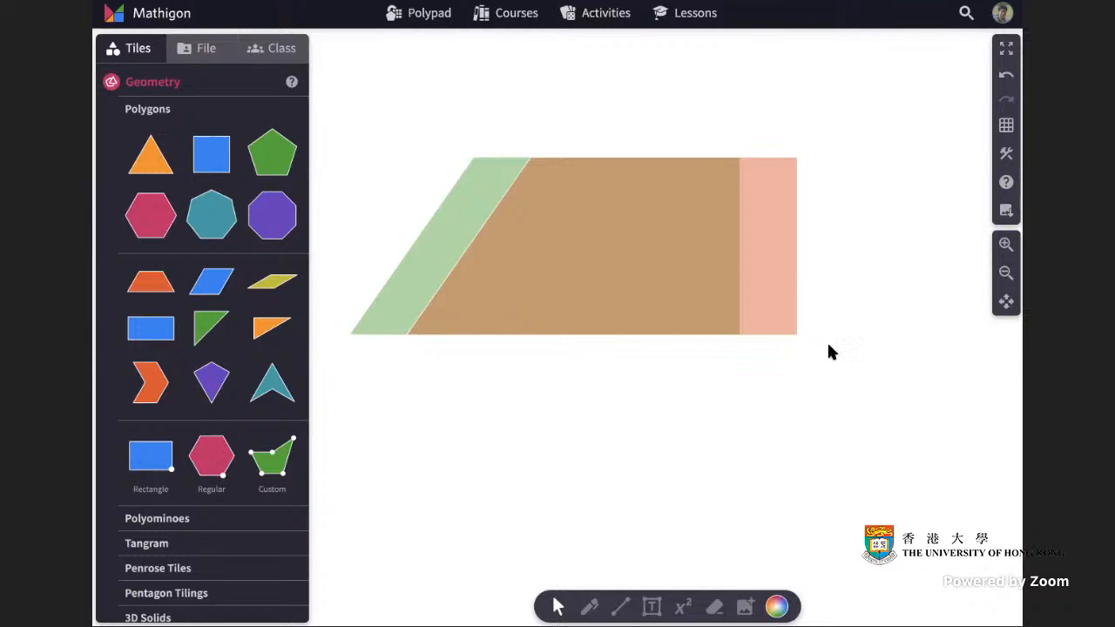
pyautogui.click(767, 279)
pyautogui.moveTo(767, 279); pyautogui.dragTo(832, 279)
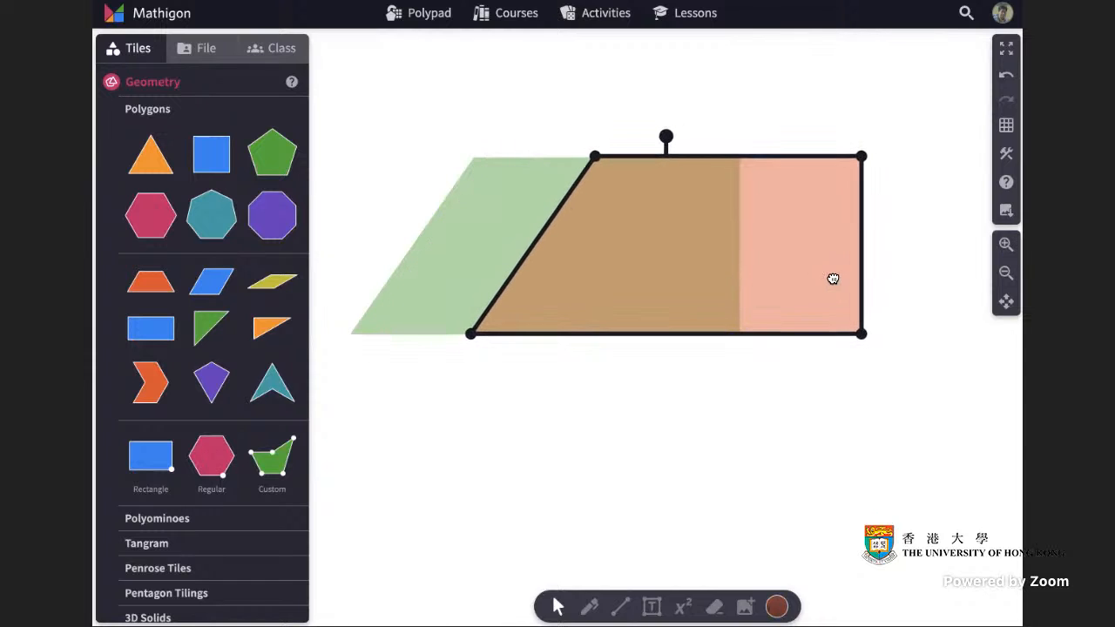
pyautogui.click(906, 281)
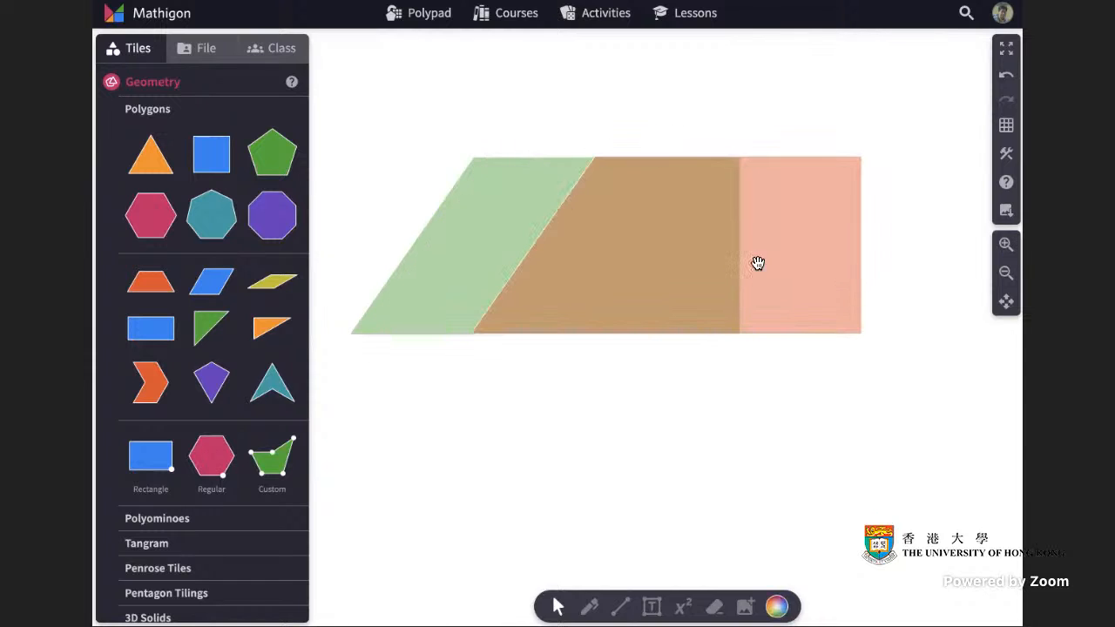
pyautogui.click(800, 269)
pyautogui.click(890, 271)
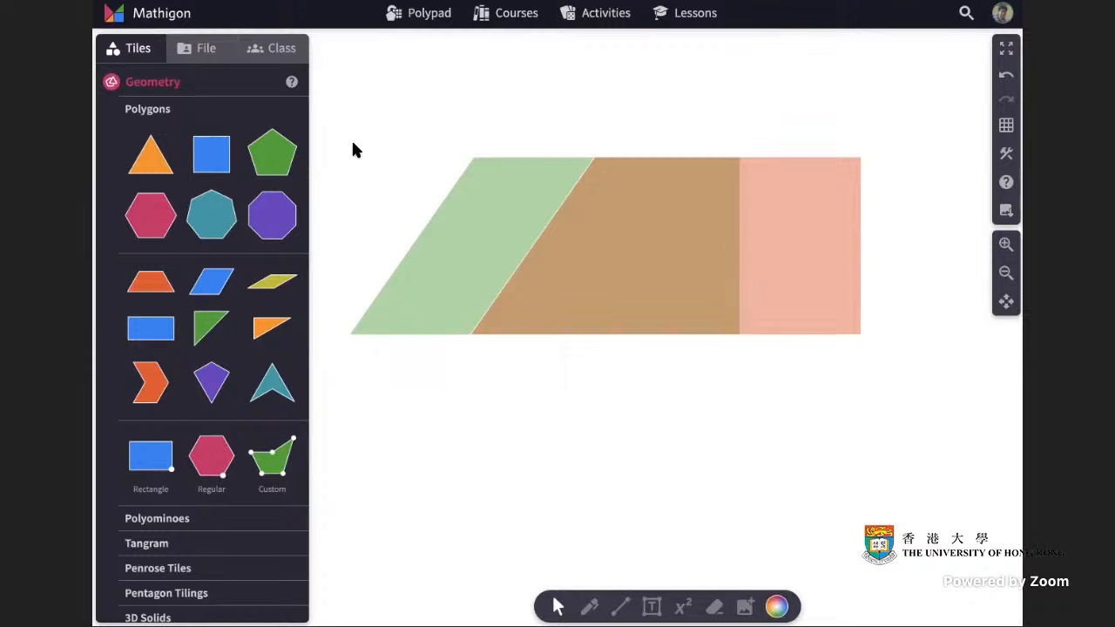
# Select everything on the canvas and delete it.
pyautogui.moveTo(328, 132); pyautogui.dragTo(883, 390)
pyautogui.press('Delete')
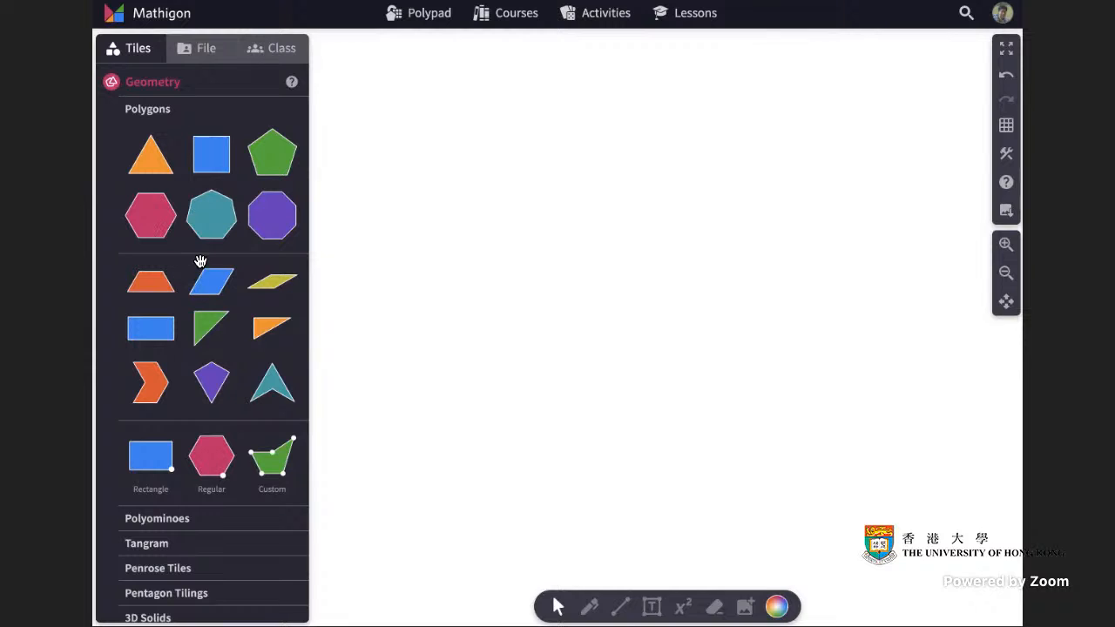
# Place a new custom polygon and drag its vertices into a triangle.
pyautogui.moveTo(280, 457); pyautogui.dragTo(605, 219)
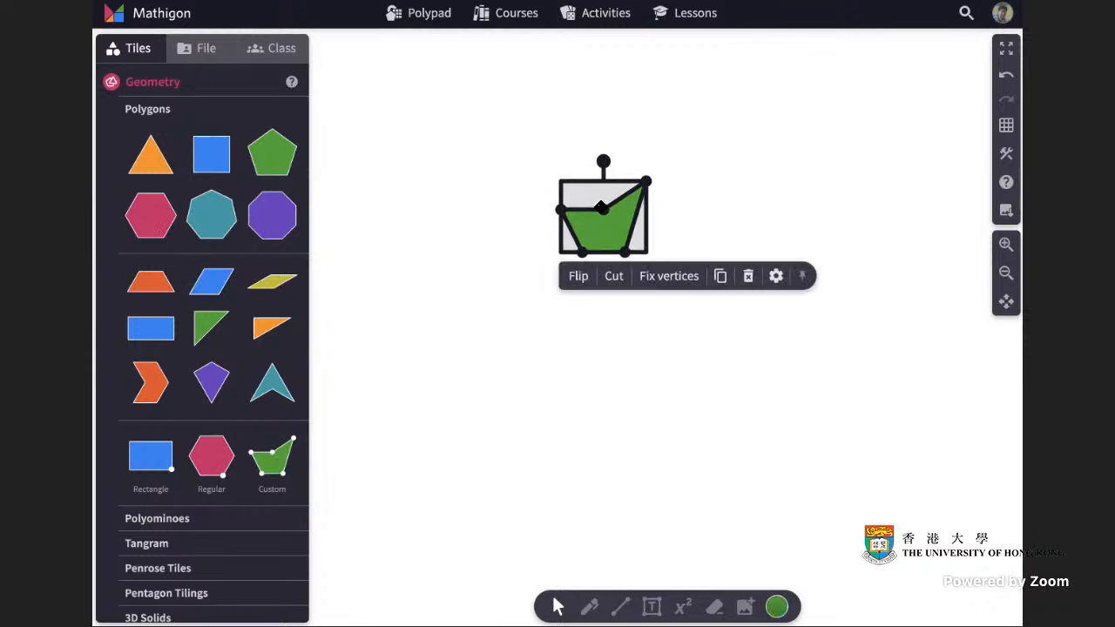
pyautogui.click(644, 182)
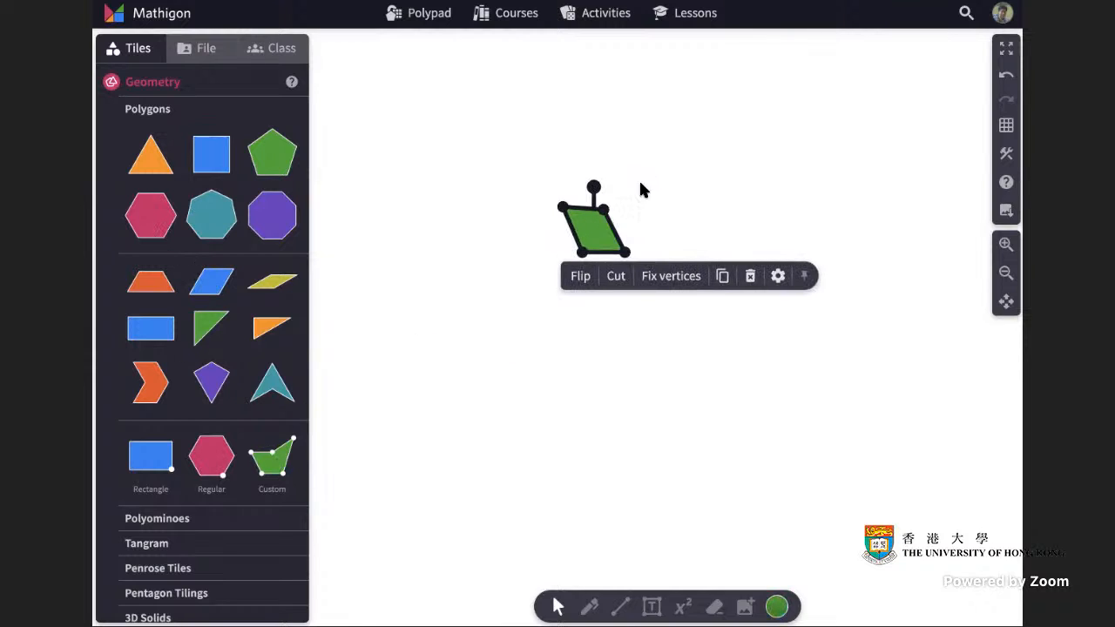
pyautogui.click(564, 208)
pyautogui.moveTo(590, 238); pyautogui.dragTo(655, 163)
pyautogui.moveTo(547, 274); pyautogui.dragTo(667, 310)
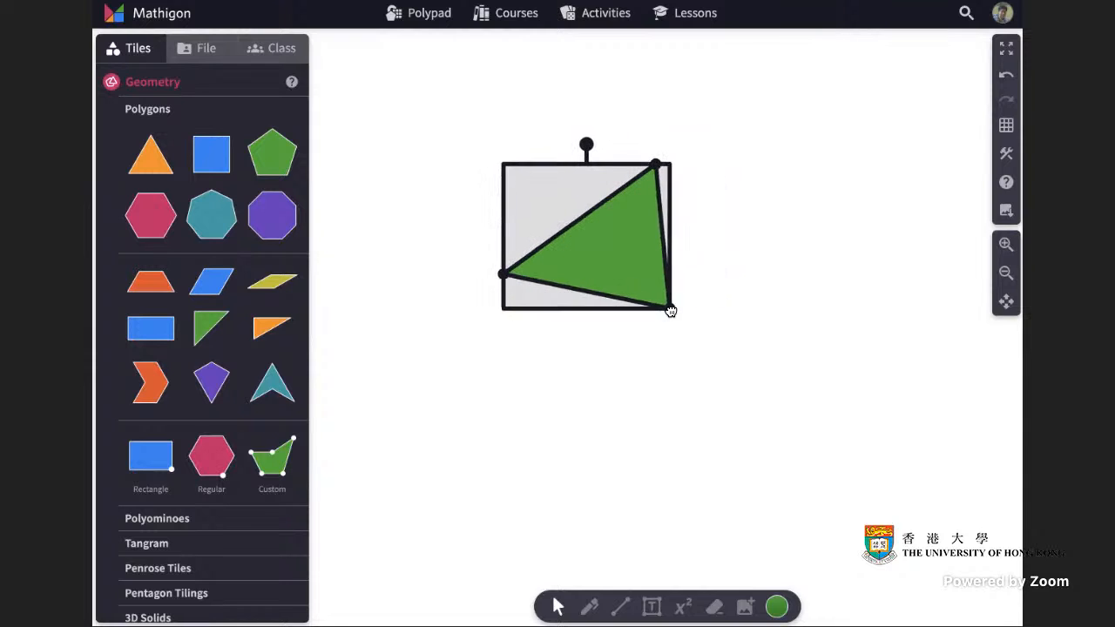
pyautogui.moveTo(504, 274); pyautogui.dragTo(462, 323)
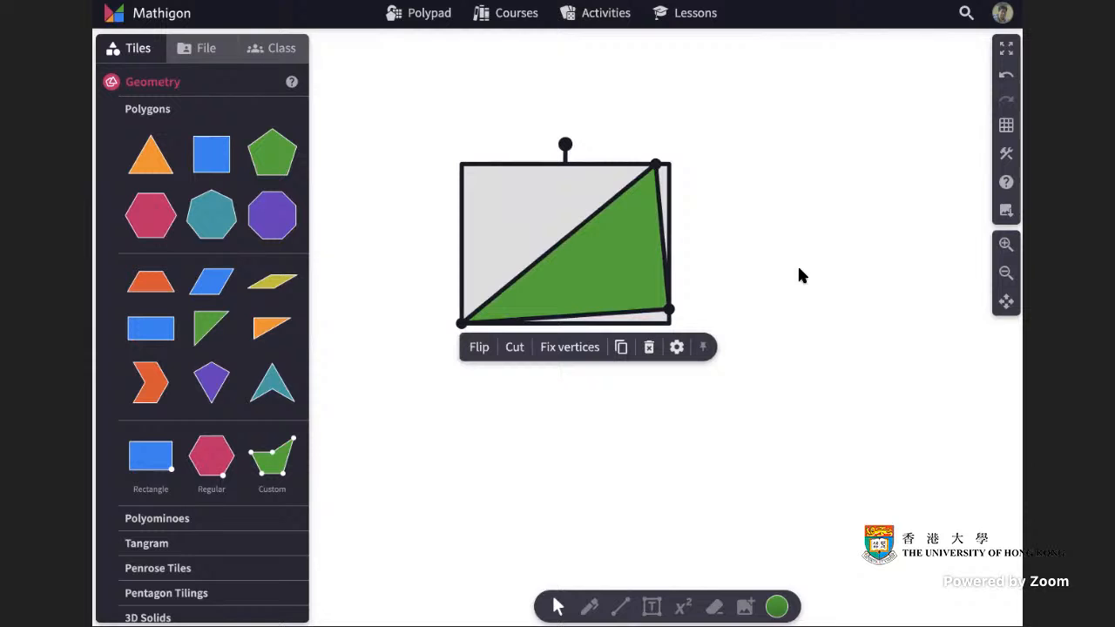
# Switch to the square grid and move the triangle's vertices onto grid points with a horizontal base.
pyautogui.click(1006, 125)
pyautogui.click(890, 185)
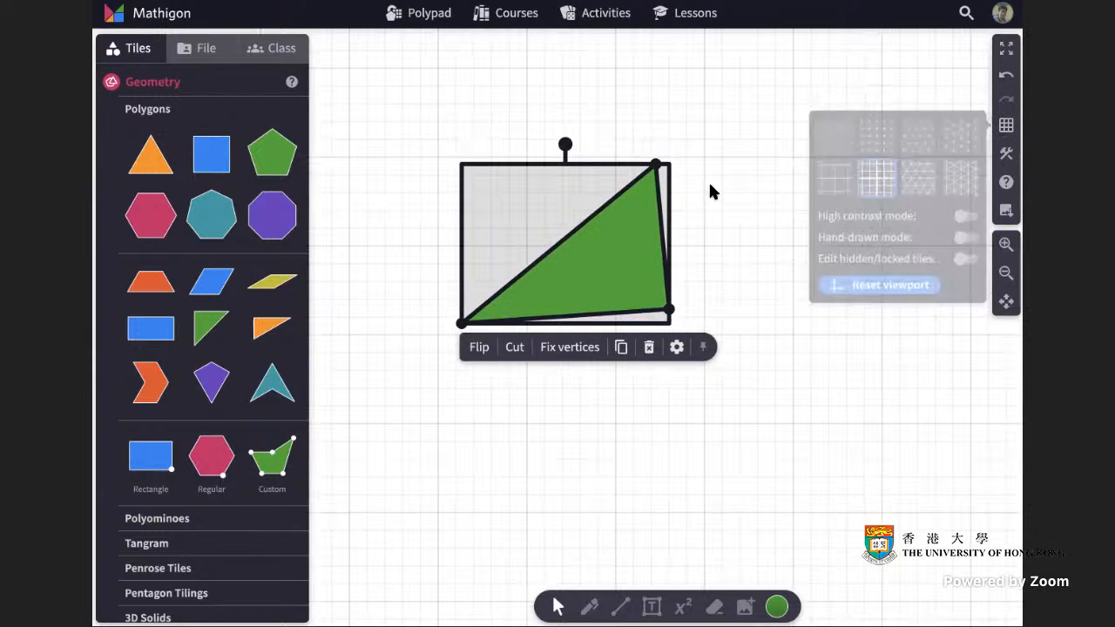
pyautogui.moveTo(655, 164); pyautogui.dragTo(615, 157)
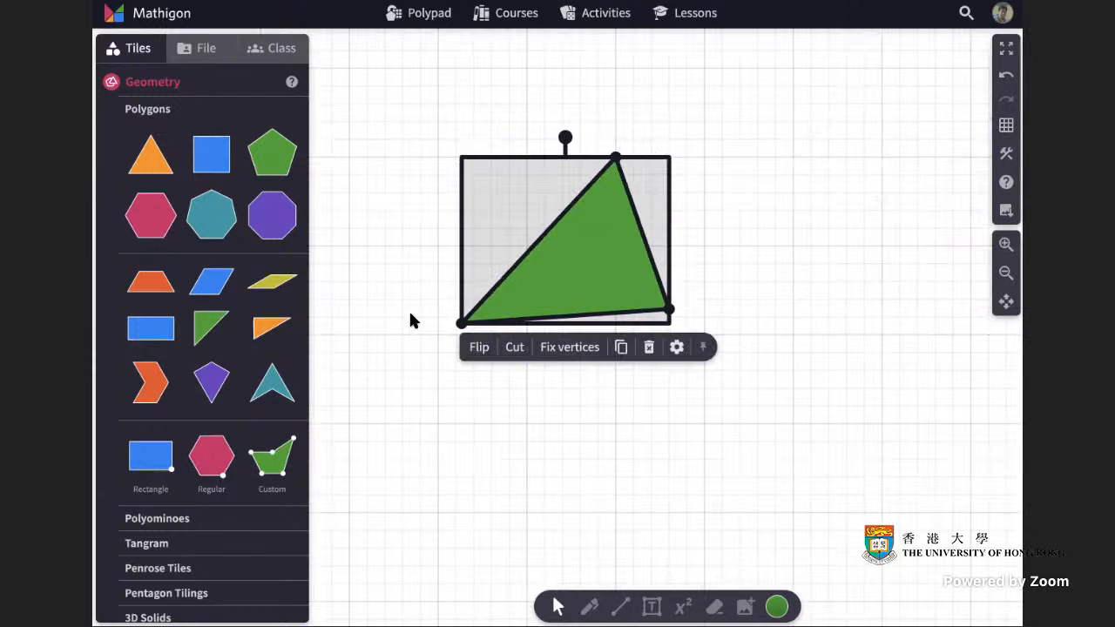
pyautogui.moveTo(461, 322); pyautogui.dragTo(437, 335)
pyautogui.moveTo(671, 309); pyautogui.dragTo(669, 334)
pyautogui.click(764, 317)
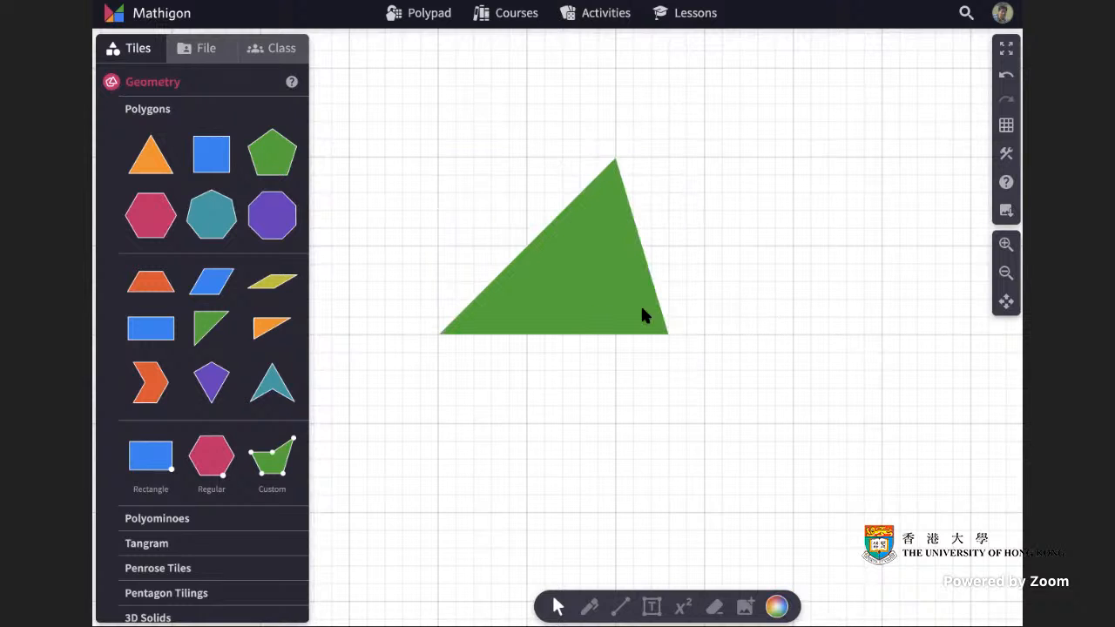
# Switch the canvas background back to blank.
pyautogui.click(1006, 124)
pyautogui.click(841, 139)
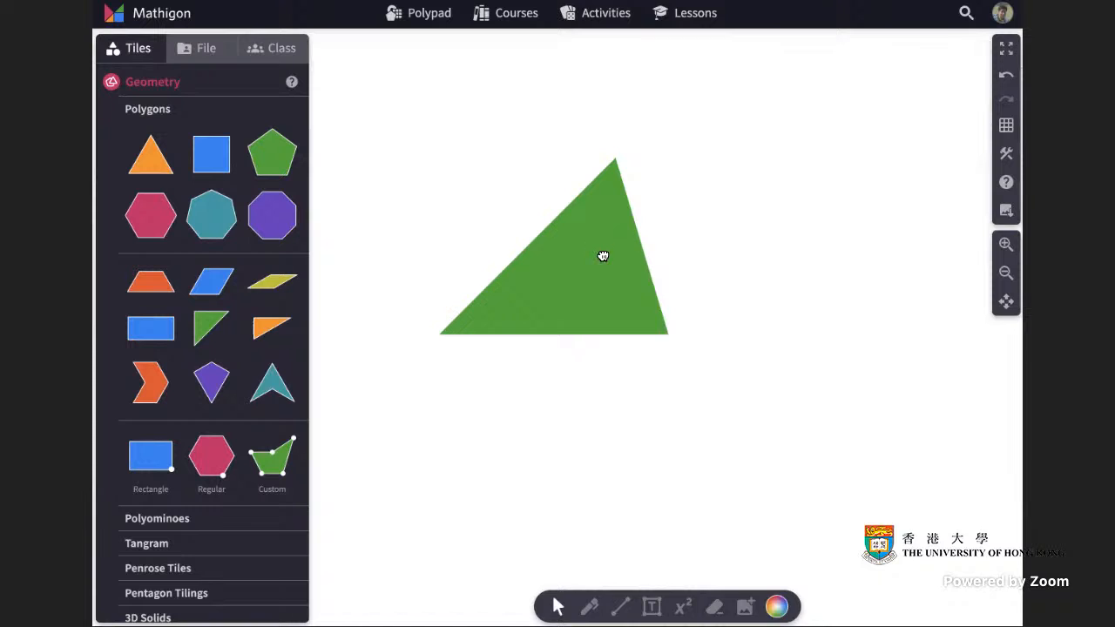
# Duplicate the triangle, rotate the copy 180°, and join it to the original to form a parallelogram.
pyautogui.click(601, 254)
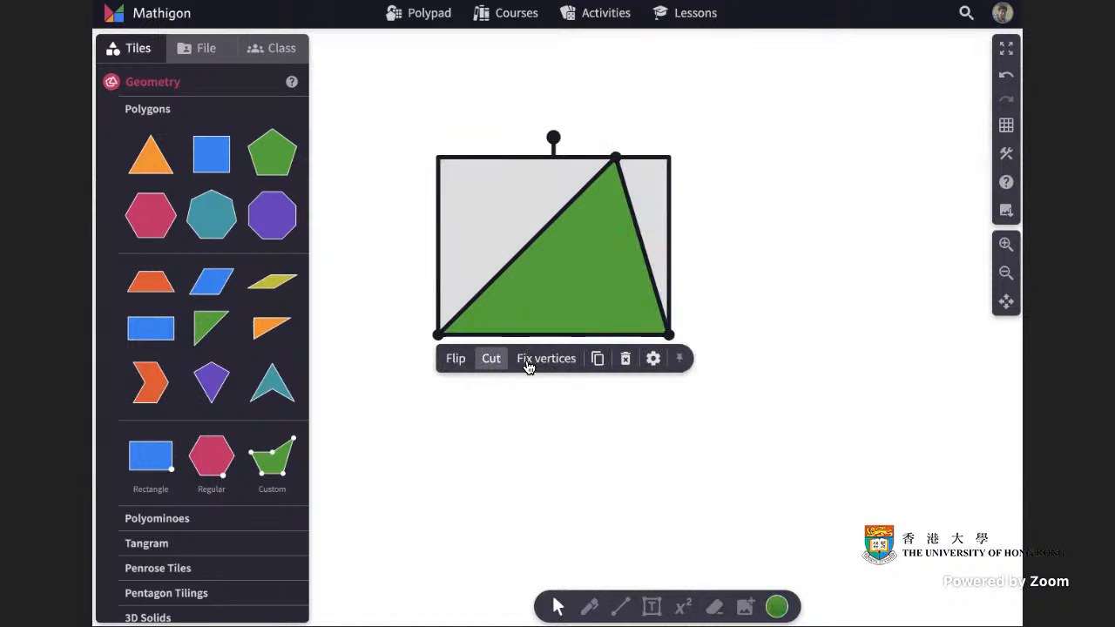
pyautogui.click(597, 358)
pyautogui.moveTo(620, 337); pyautogui.dragTo(734, 338)
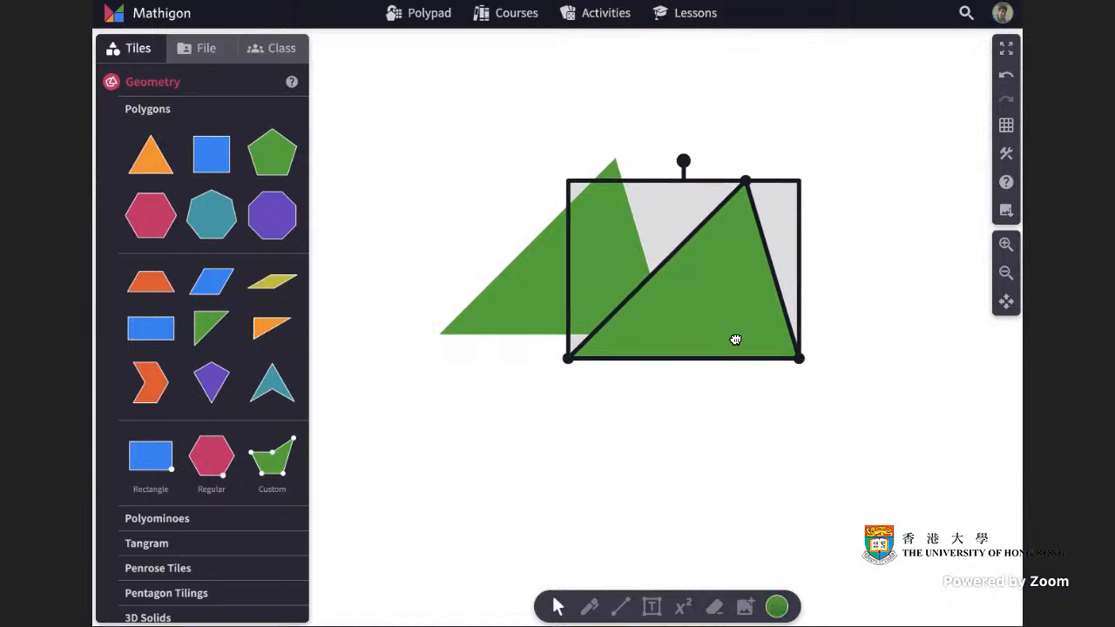
pyautogui.moveTo(684, 157); pyautogui.dragTo(684, 378)
pyautogui.moveTo(731, 254); pyautogui.dragTo(736, 234)
pyautogui.click(882, 272)
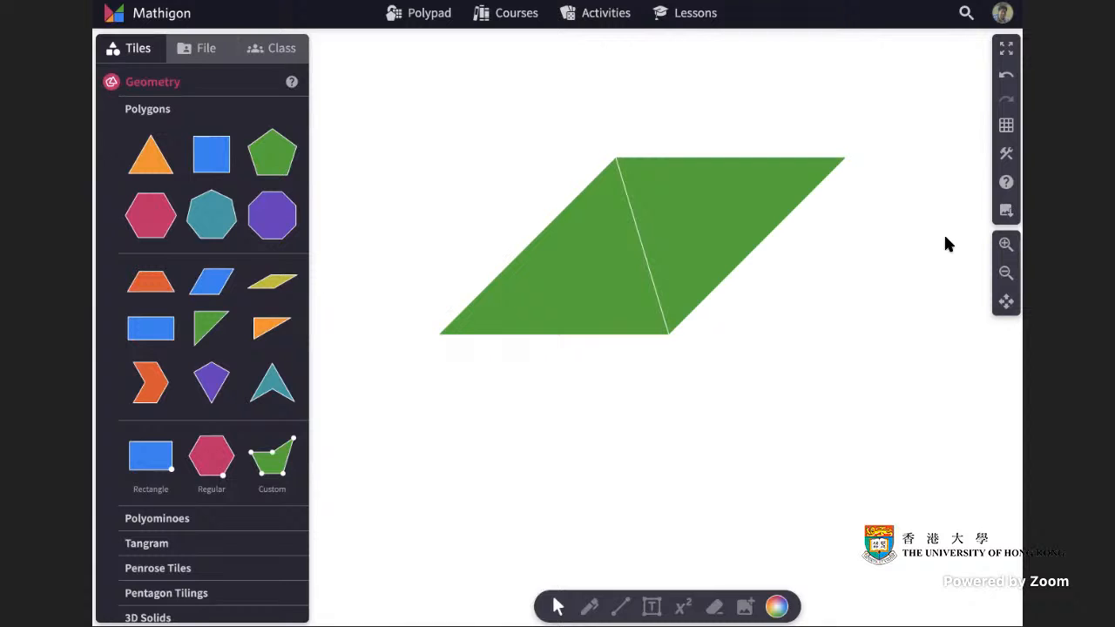
# Delete the rotated copy of the triangle.
pyautogui.scroll(1, 945, 236)
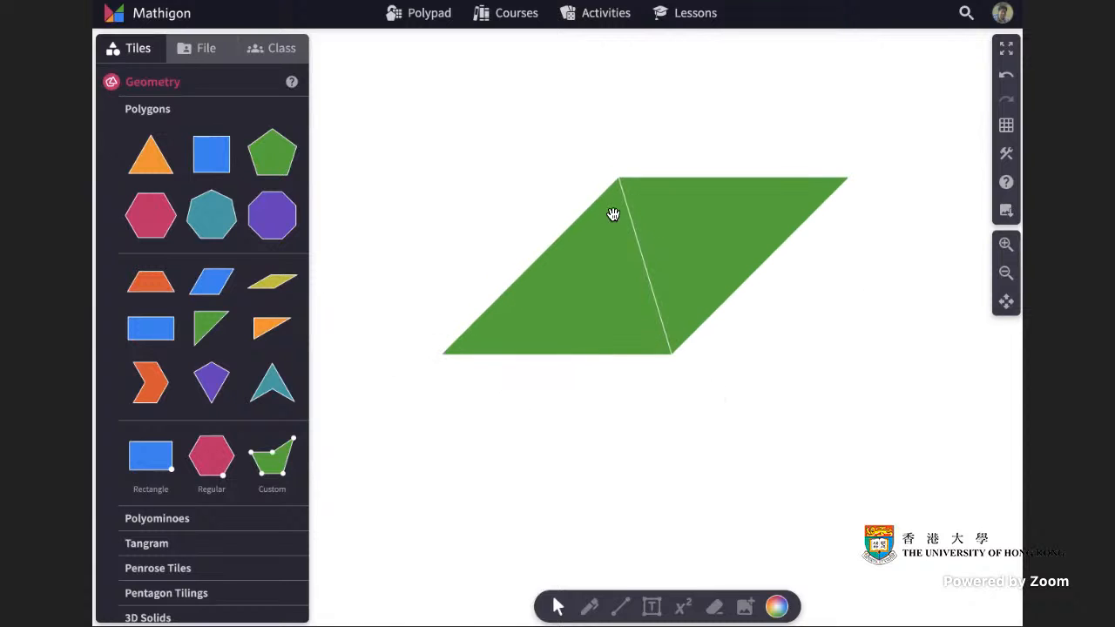
pyautogui.click(749, 228)
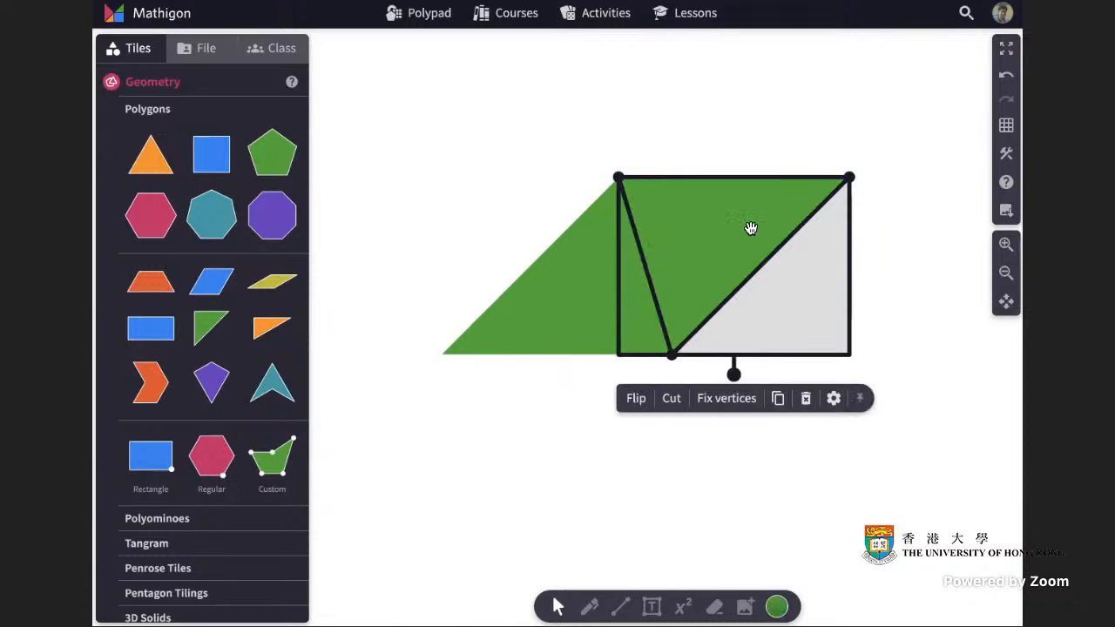
pyautogui.press('Delete')
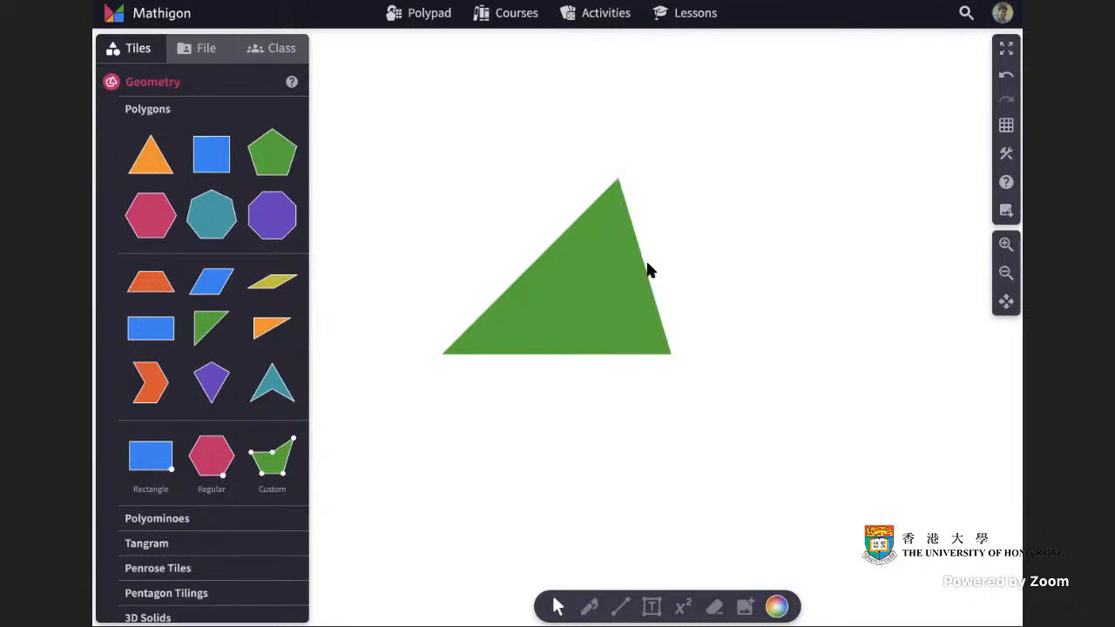
pyautogui.click(620, 607)
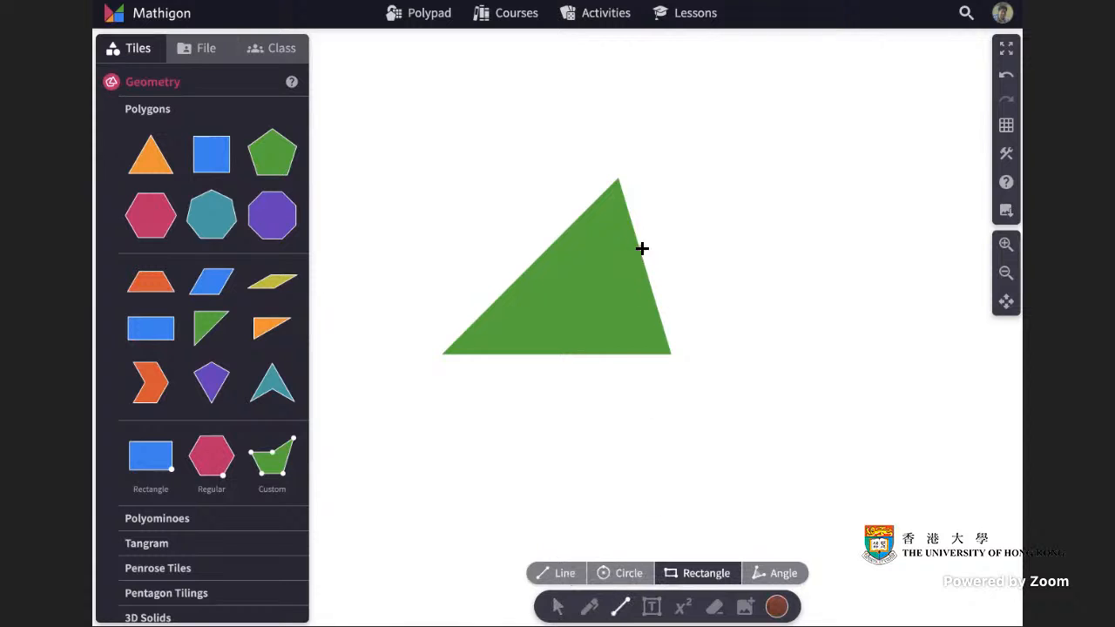
pyautogui.click(558, 608)
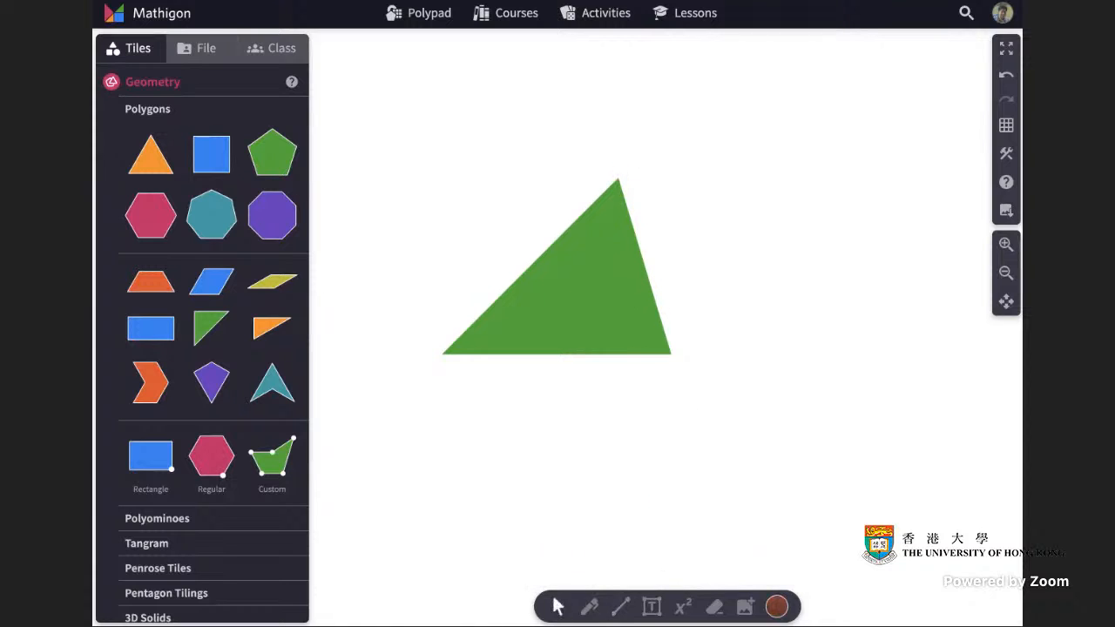
# Set the drawing colour to black.
pyautogui.click(776, 607)
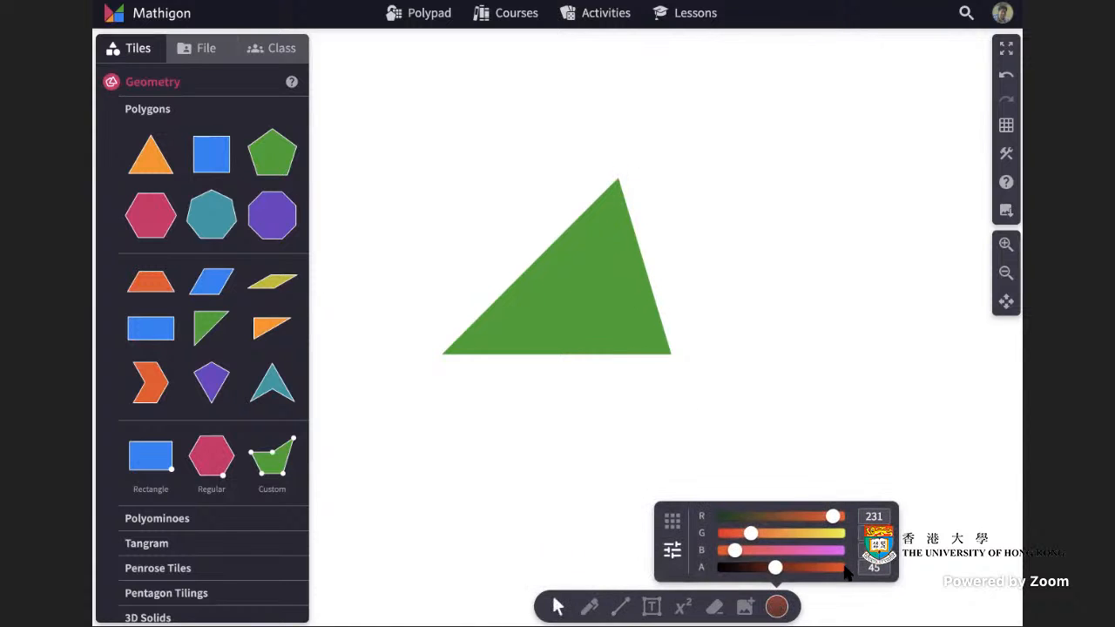
pyautogui.click(676, 520)
pyautogui.click(879, 566)
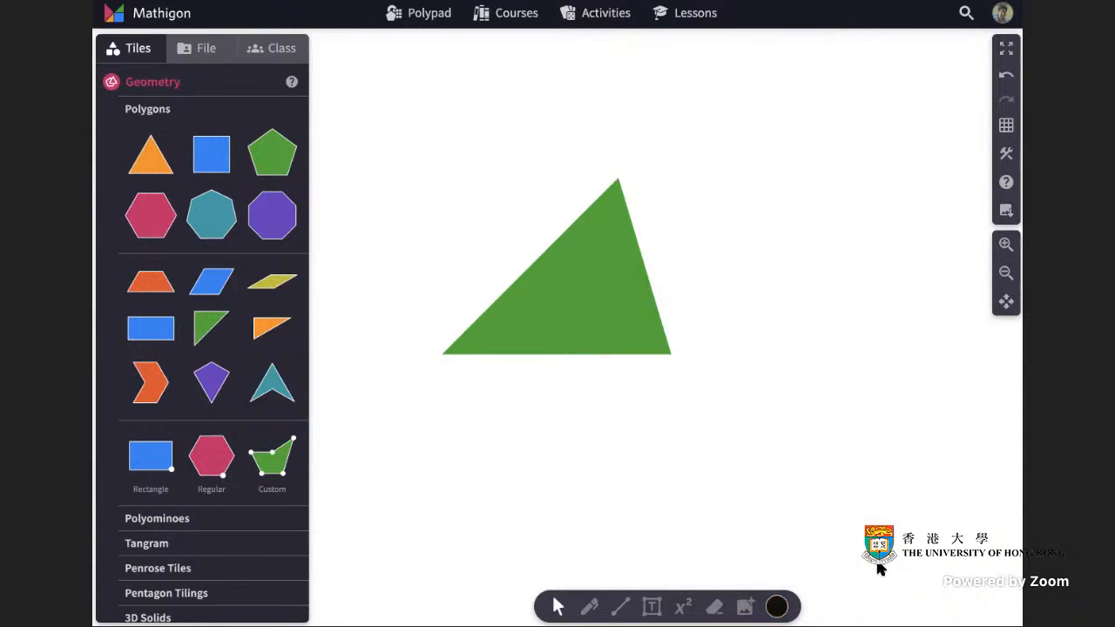
# Draw a construction rectangle from the triangle's apex to near its lower-left corner, then undo it.
pyautogui.click(620, 608)
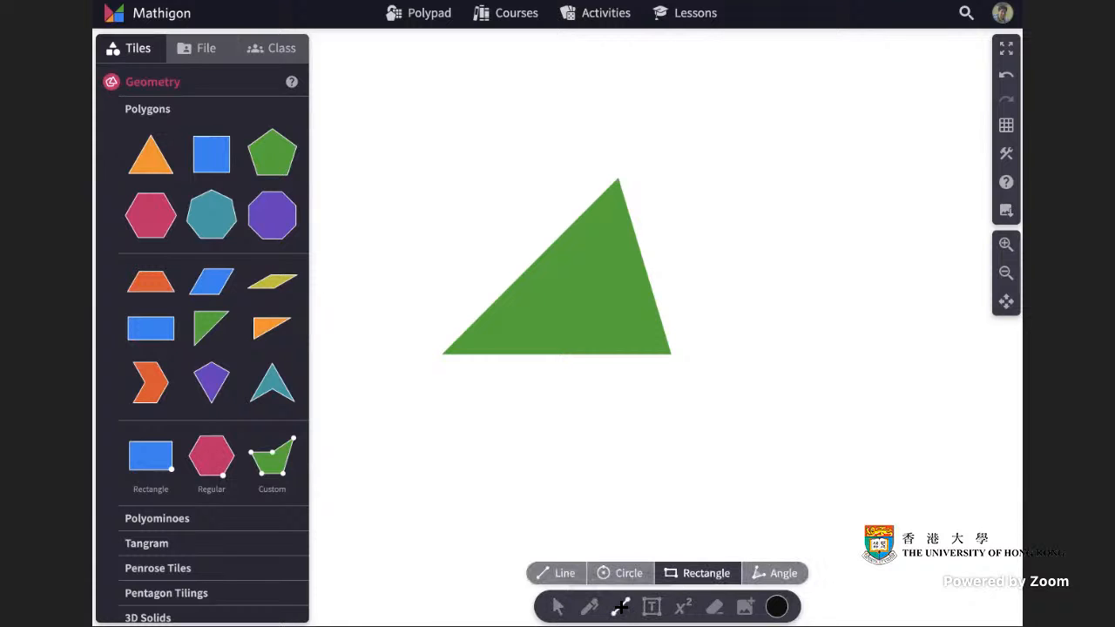
pyautogui.moveTo(618, 179); pyautogui.dragTo(467, 342)
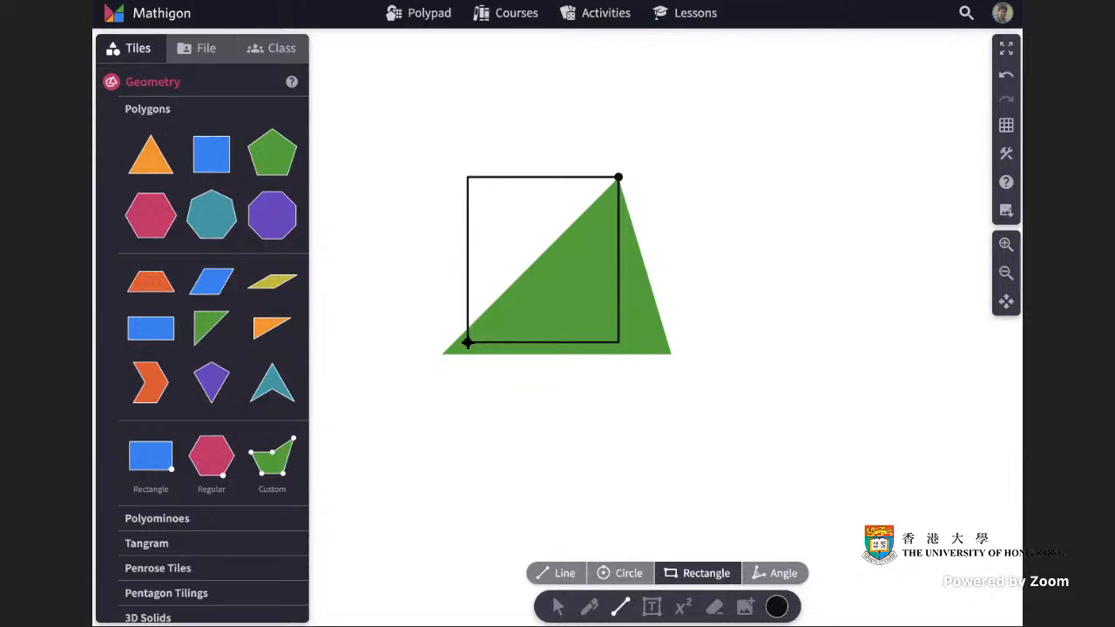
pyautogui.click(557, 607)
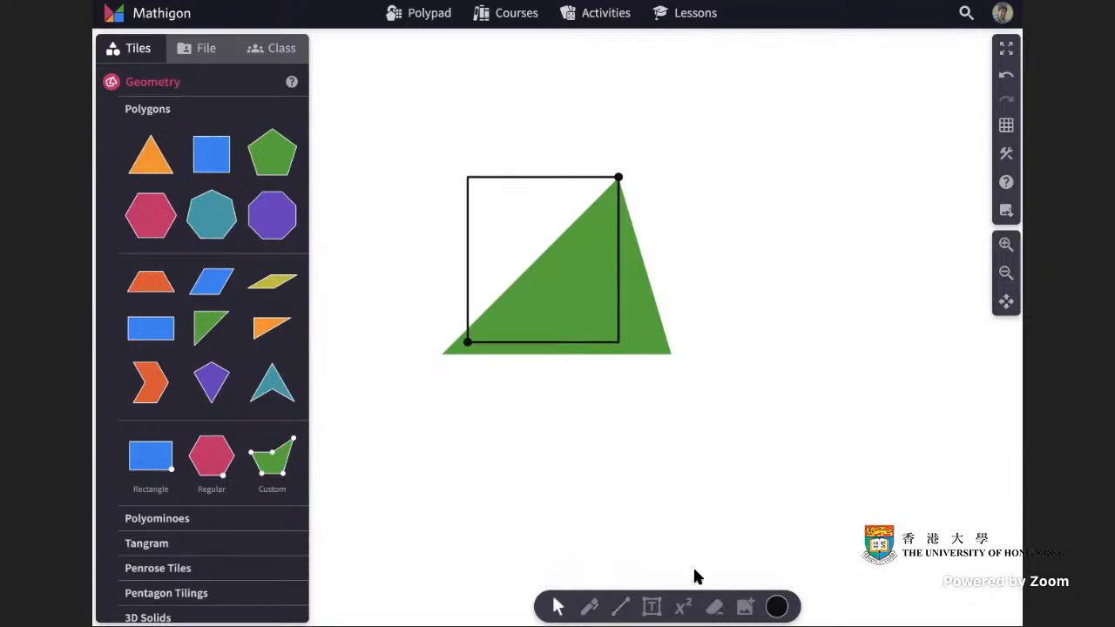
pyautogui.click(537, 180)
pyautogui.click(1006, 75)
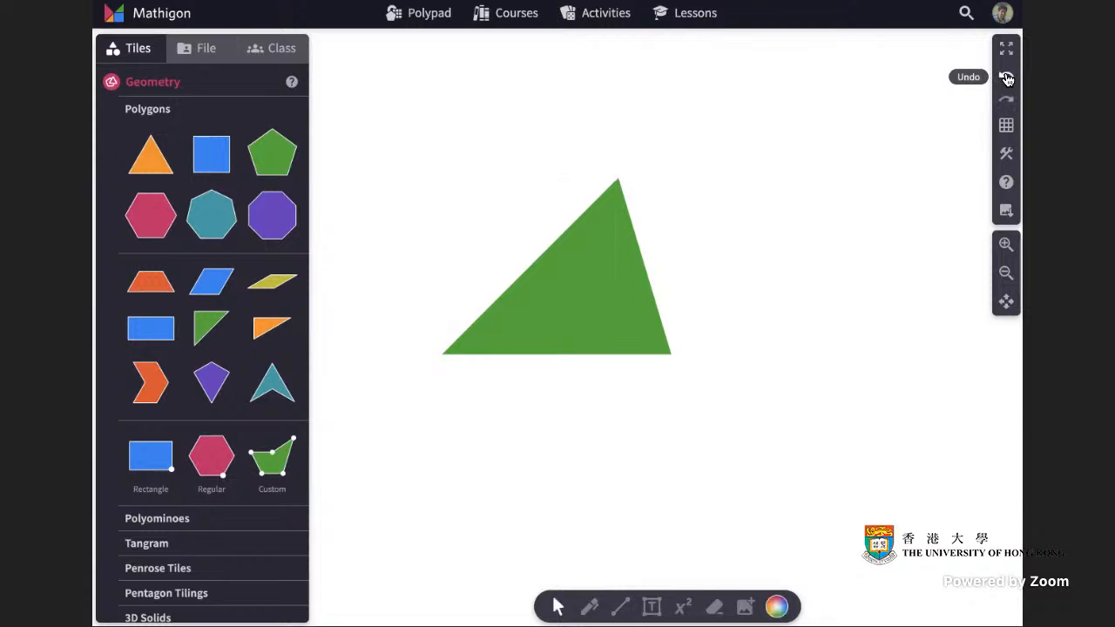
# Use the Line construction tool on the triangle's apex to turn its edges and vertices into construction objects.
pyautogui.click(619, 607)
pyautogui.click(560, 572)
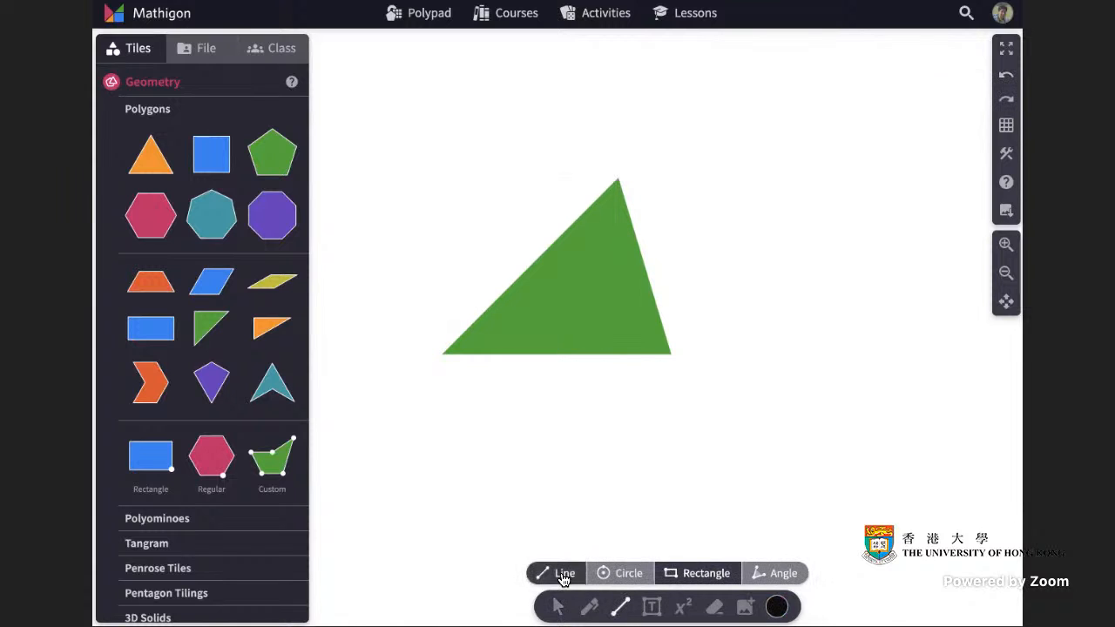
pyautogui.moveTo(617, 176)
pyautogui.mouseDown()
pyautogui.moveTo(438, 354)
pyautogui.moveTo(670, 354)
pyautogui.moveTo(642, 224)
pyautogui.moveTo(617, 177)
pyautogui.mouseUp()
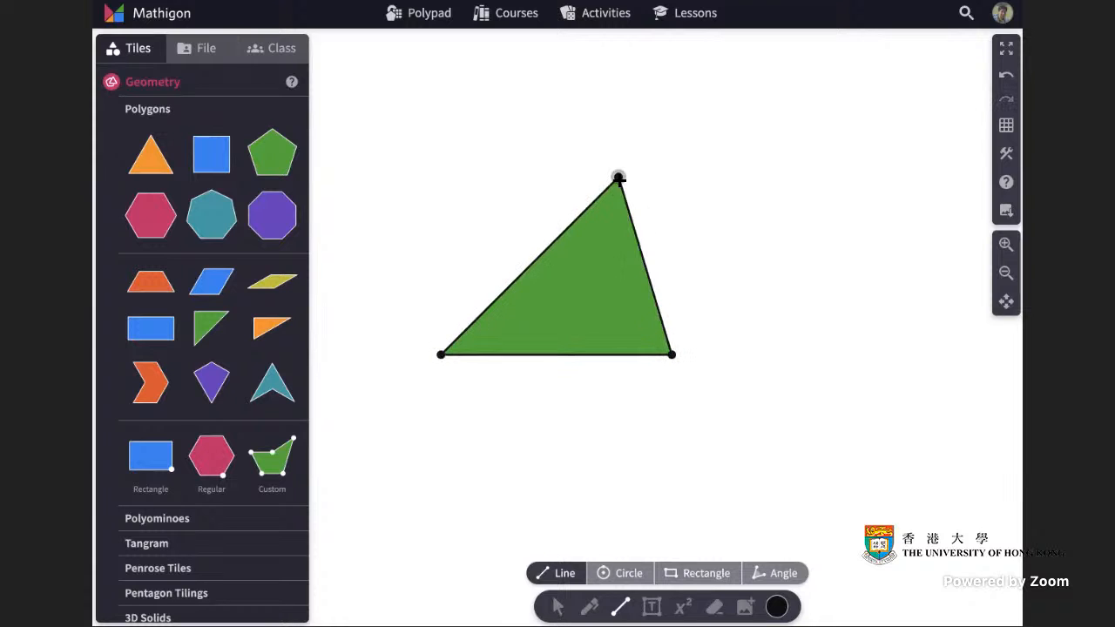
pyautogui.click(558, 607)
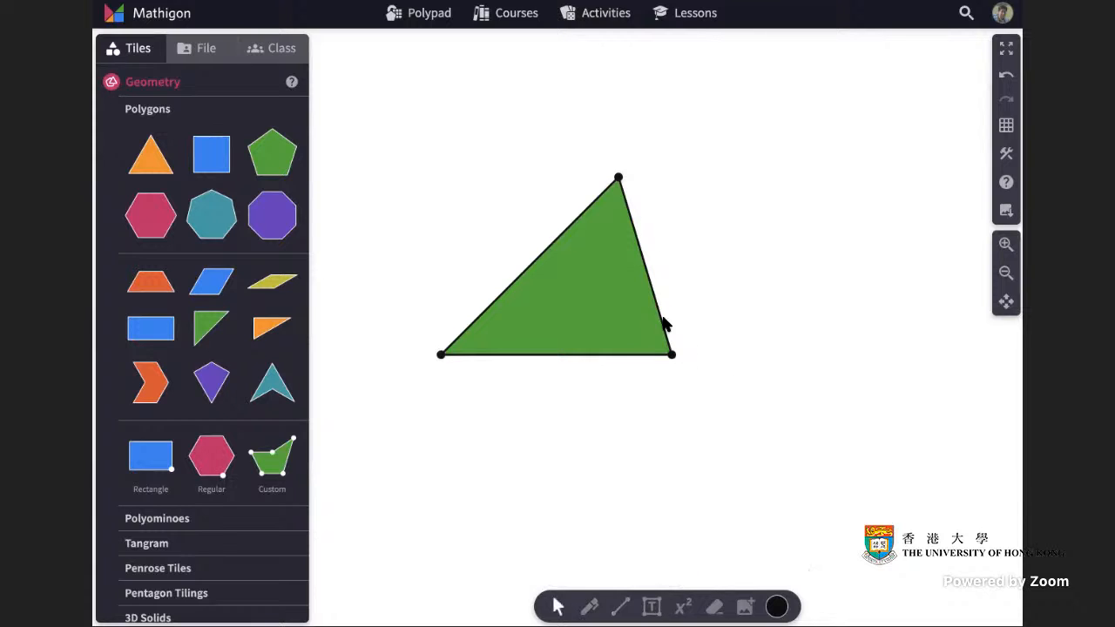
# Construct a perpendicular to the base through the apex, then undo it.
pyautogui.click(628, 356)
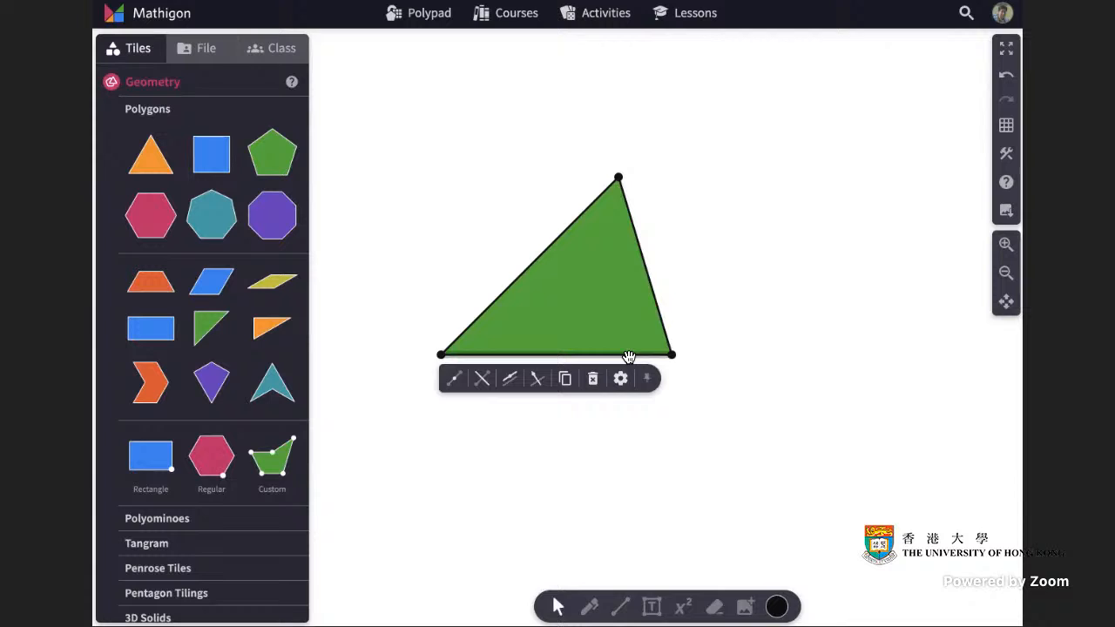
pyautogui.click(538, 378)
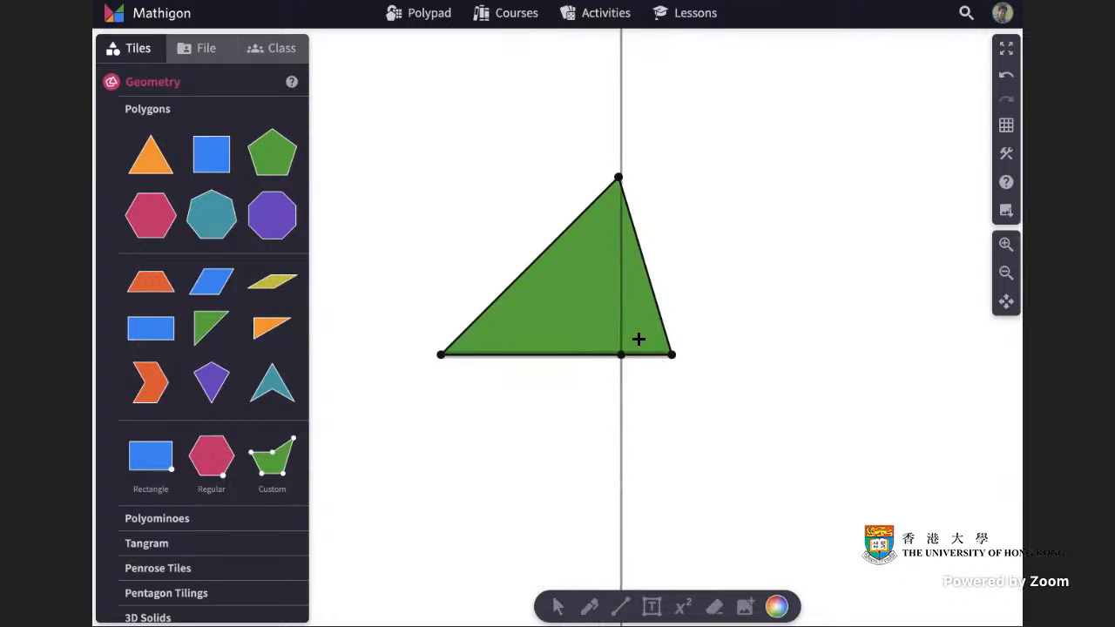
pyautogui.click(618, 178)
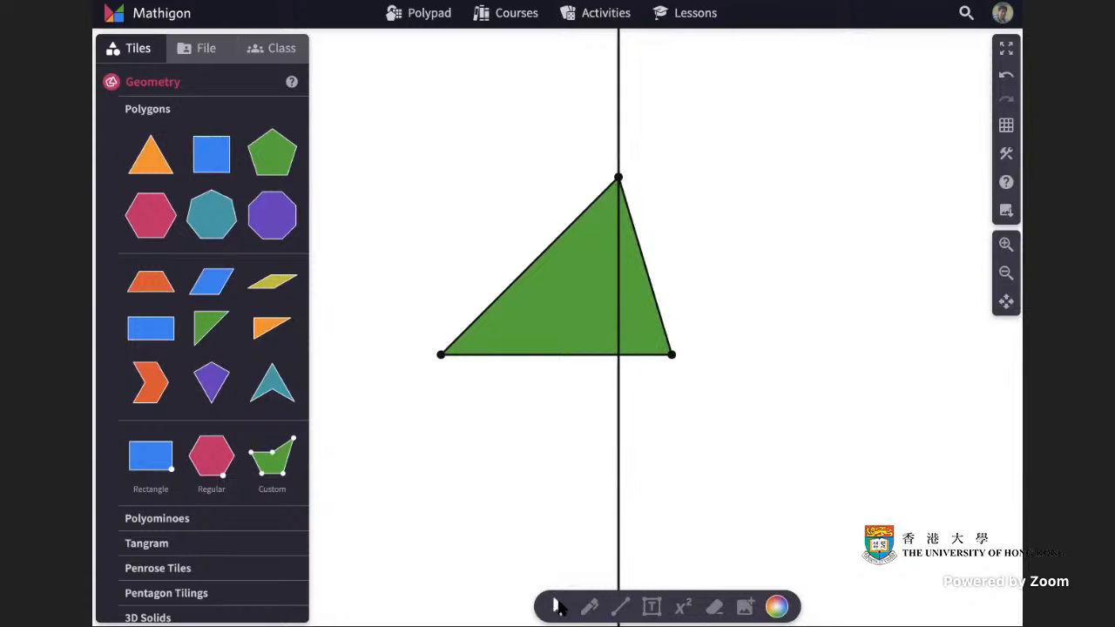
pyautogui.click(1006, 75)
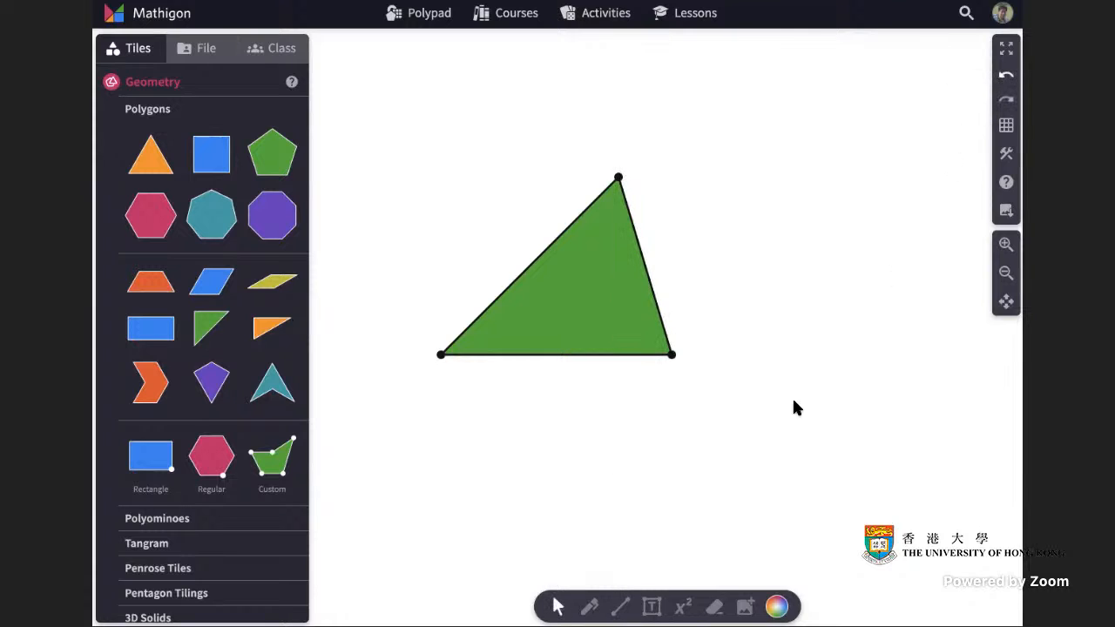
# Construct a line perpendicular to the triangle's base through its apex.
pyautogui.click(621, 355)
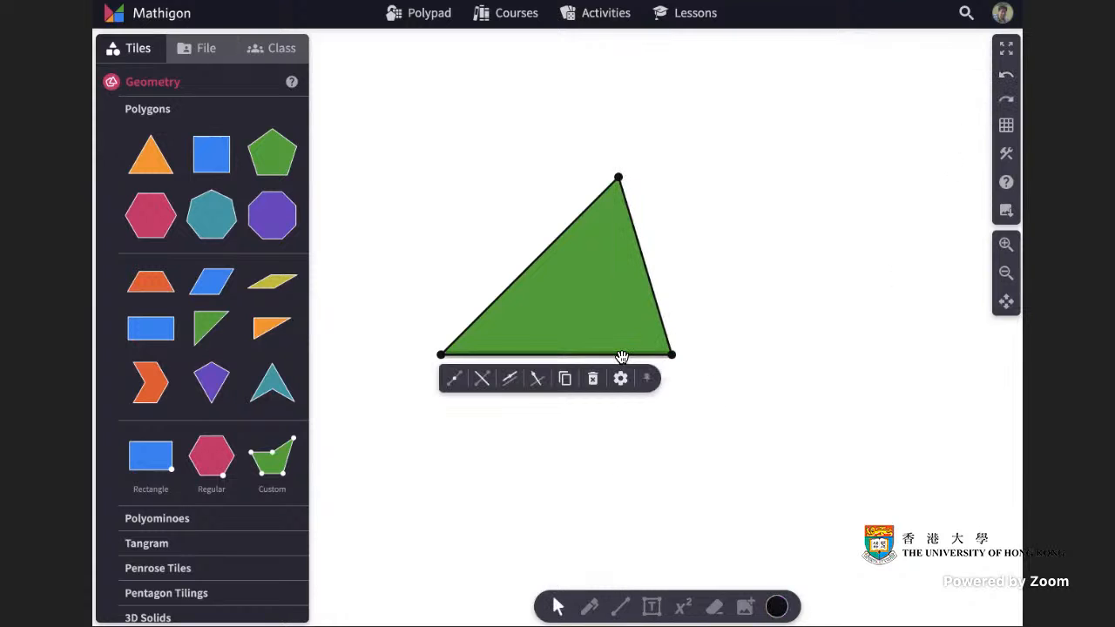
pyautogui.click(538, 383)
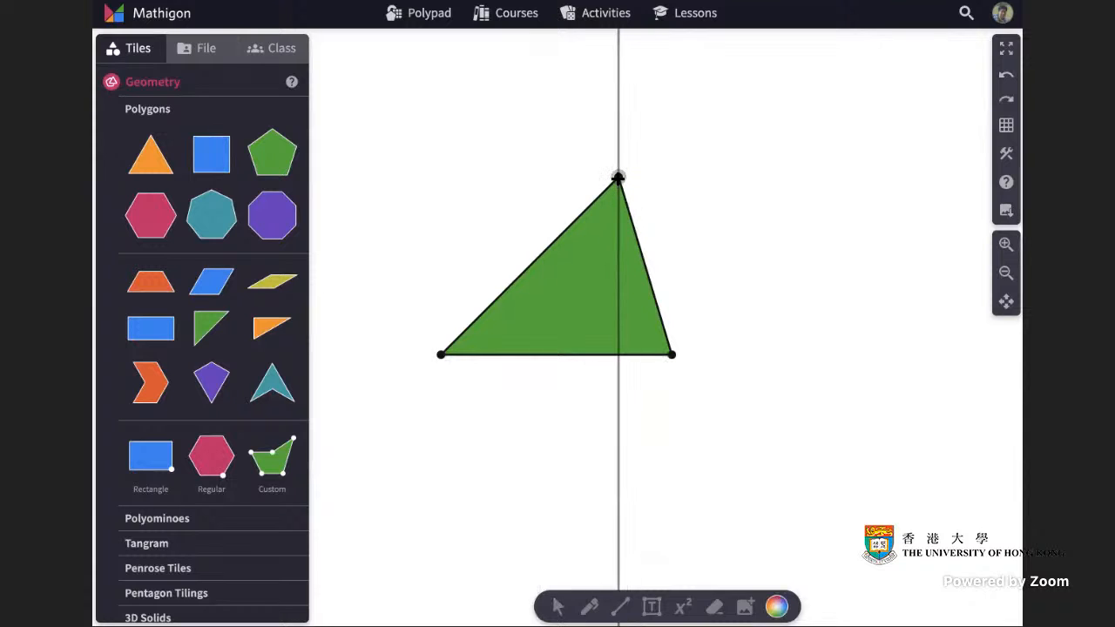
pyautogui.click(617, 178)
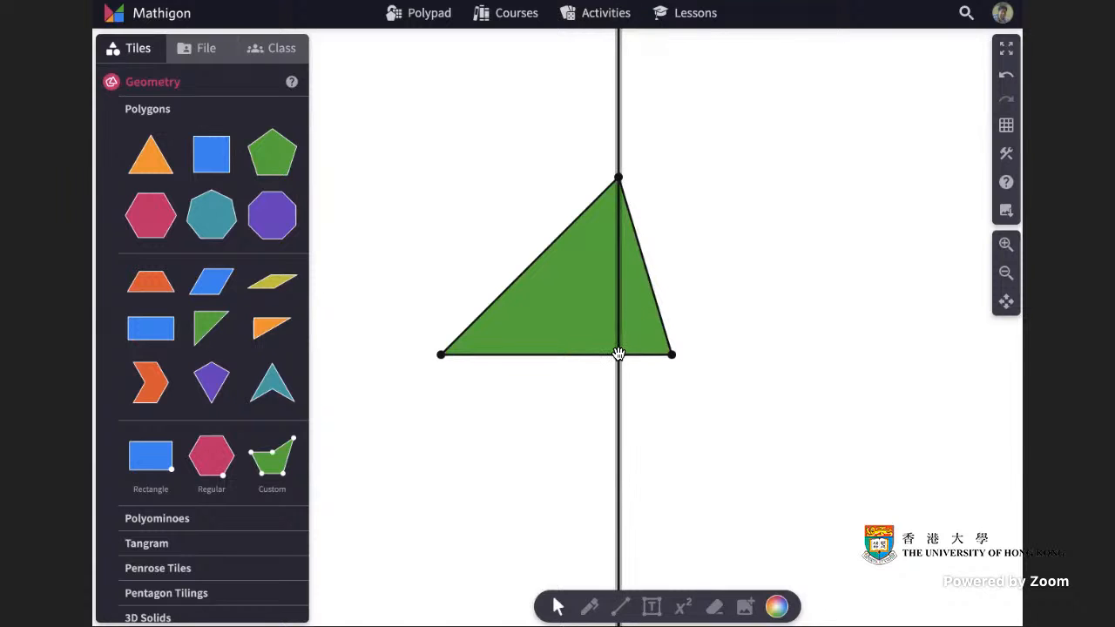
# Set the perpendicular line's interactivity to Invisible.
pyautogui.click(620, 606)
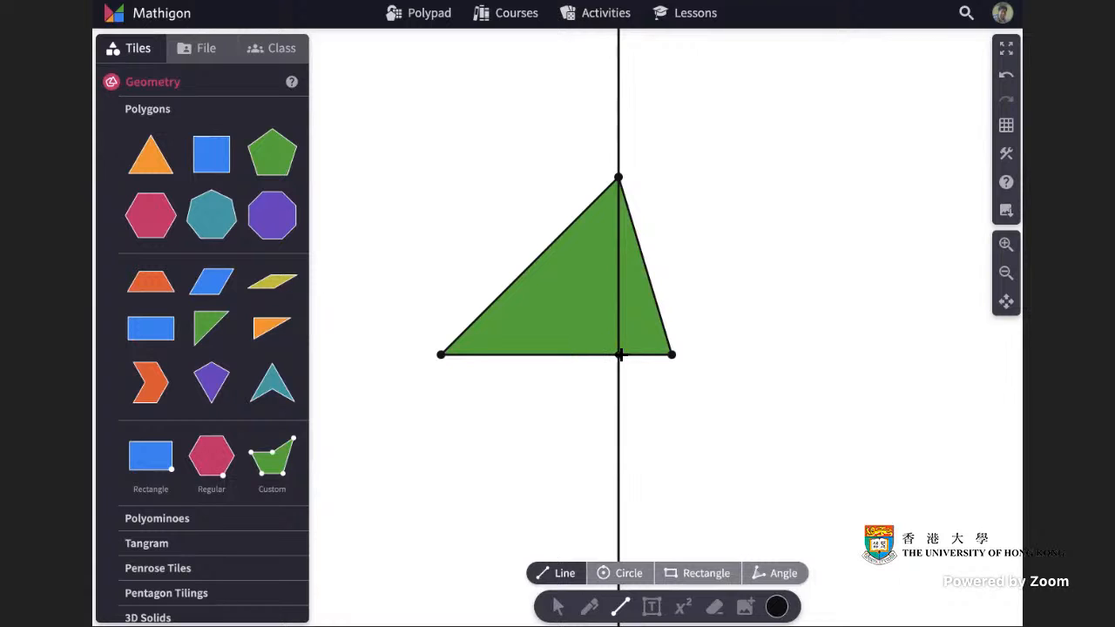
pyautogui.click(557, 606)
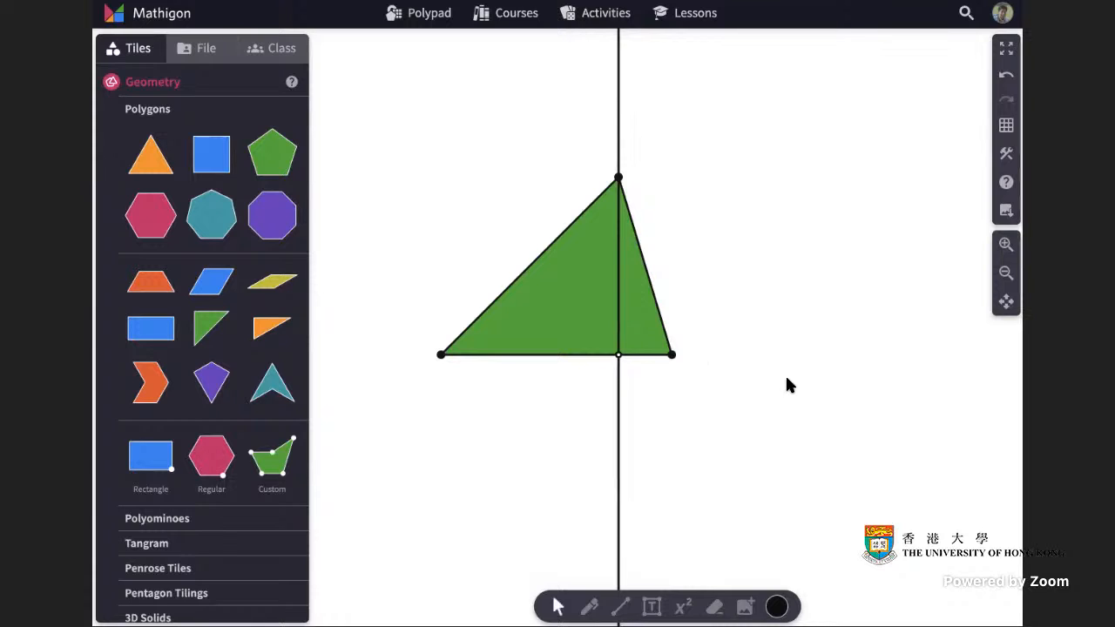
pyautogui.click(619, 321)
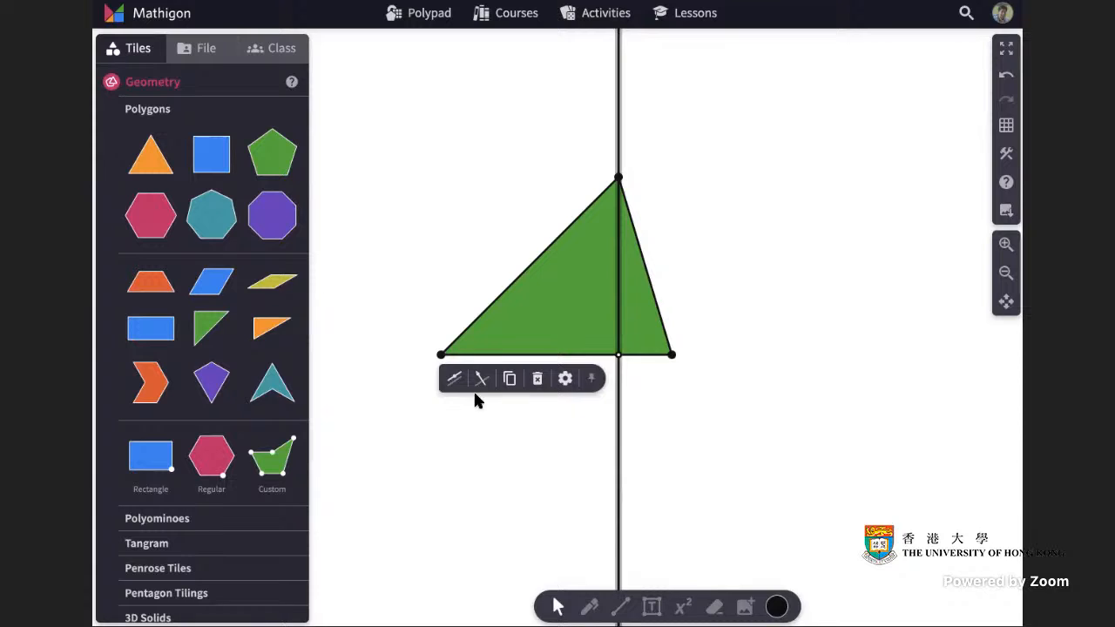
pyautogui.click(566, 381)
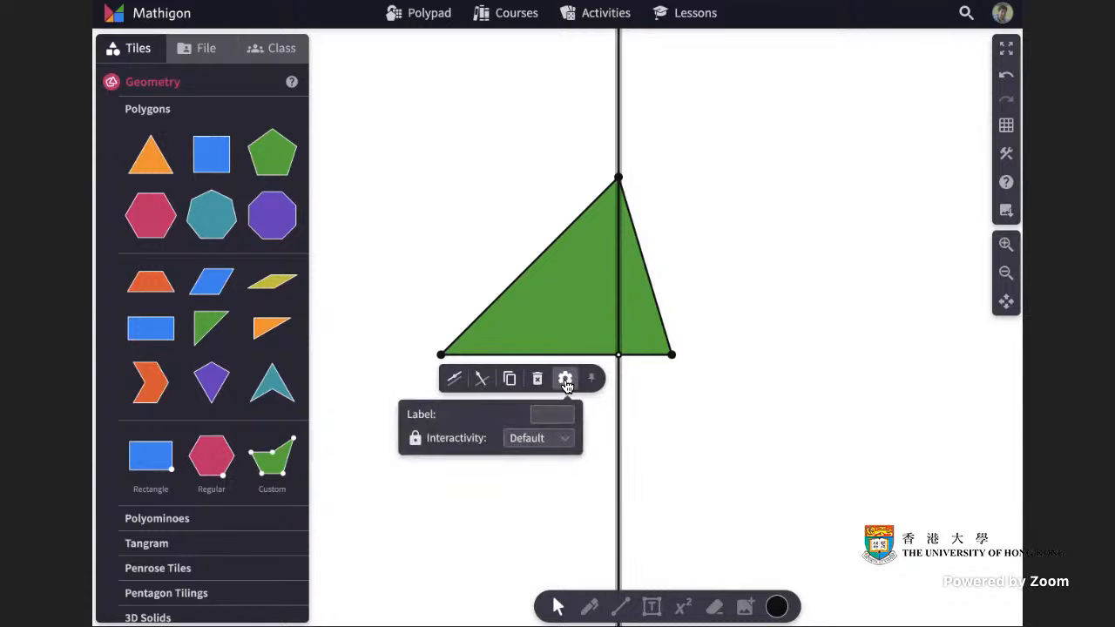
pyautogui.click(564, 444)
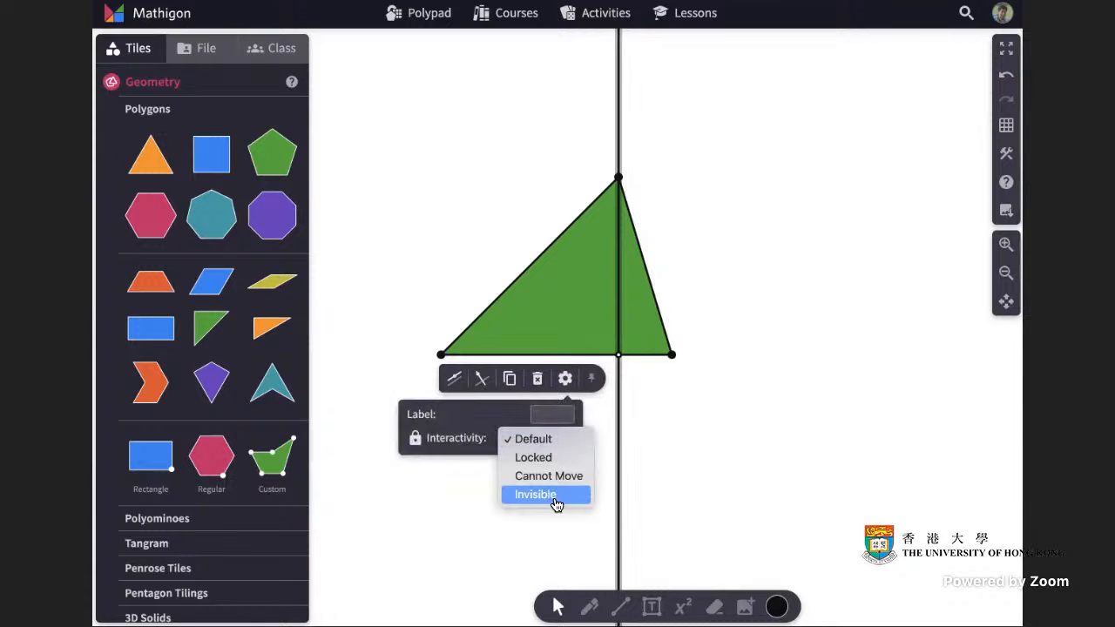
pyautogui.click(554, 495)
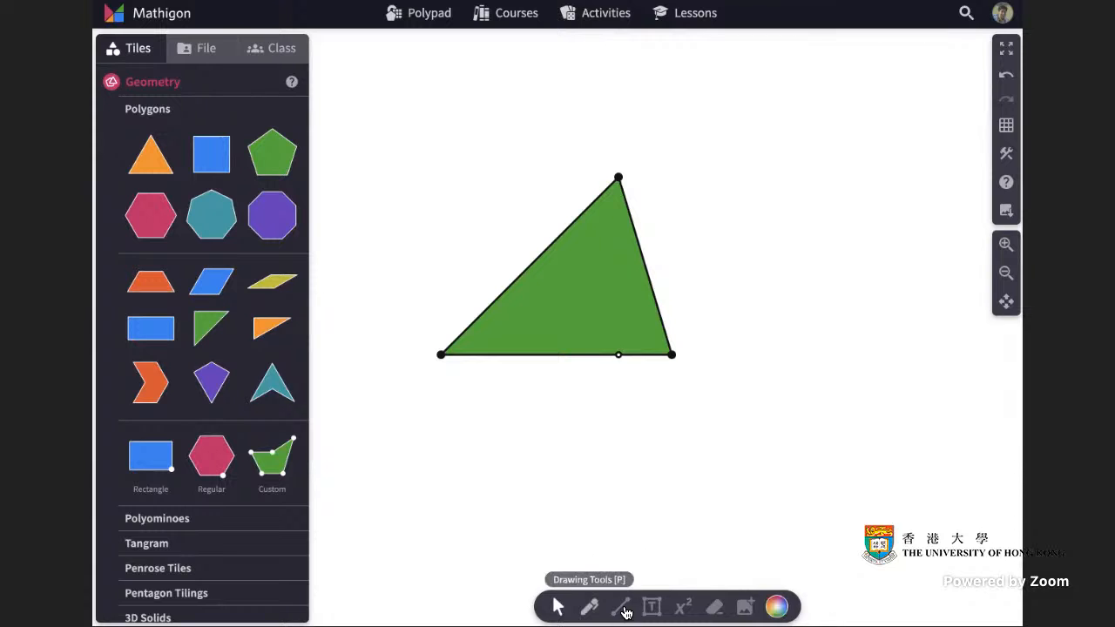
# Cut the triangle along its altitude from the apex down to the base.
pyautogui.click(609, 305)
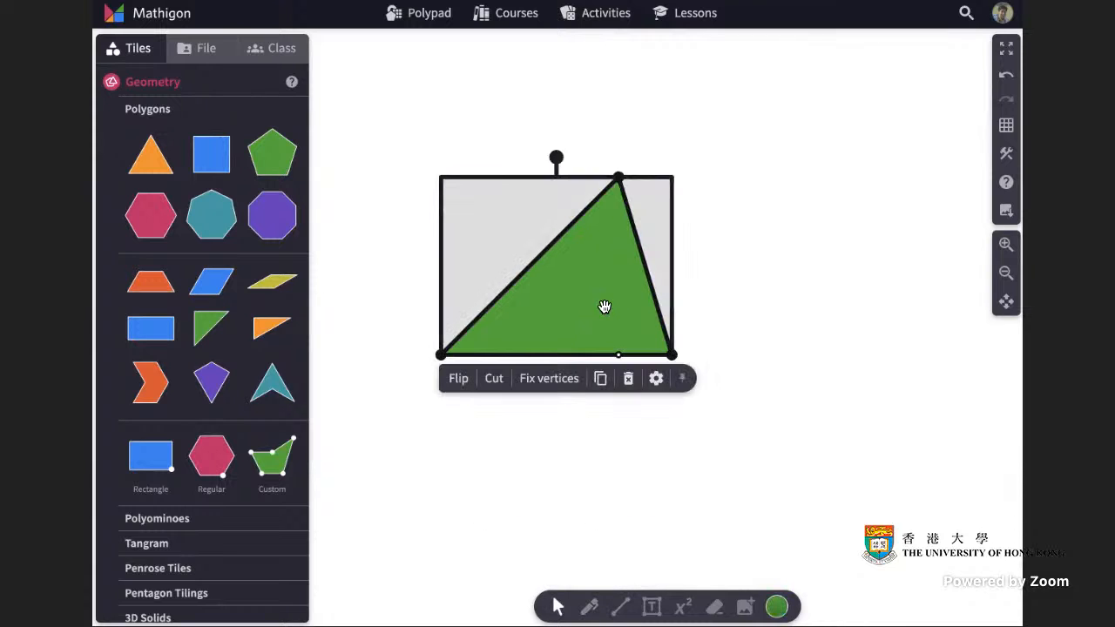
pyautogui.click(493, 380)
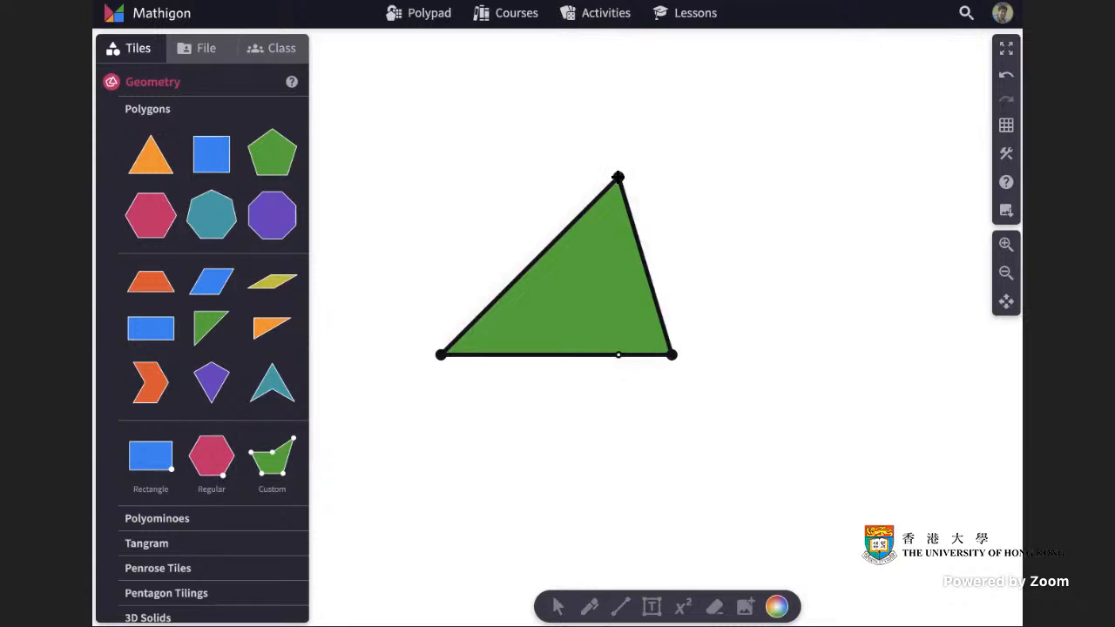
pyautogui.moveTo(617, 176); pyautogui.dragTo(618, 367)
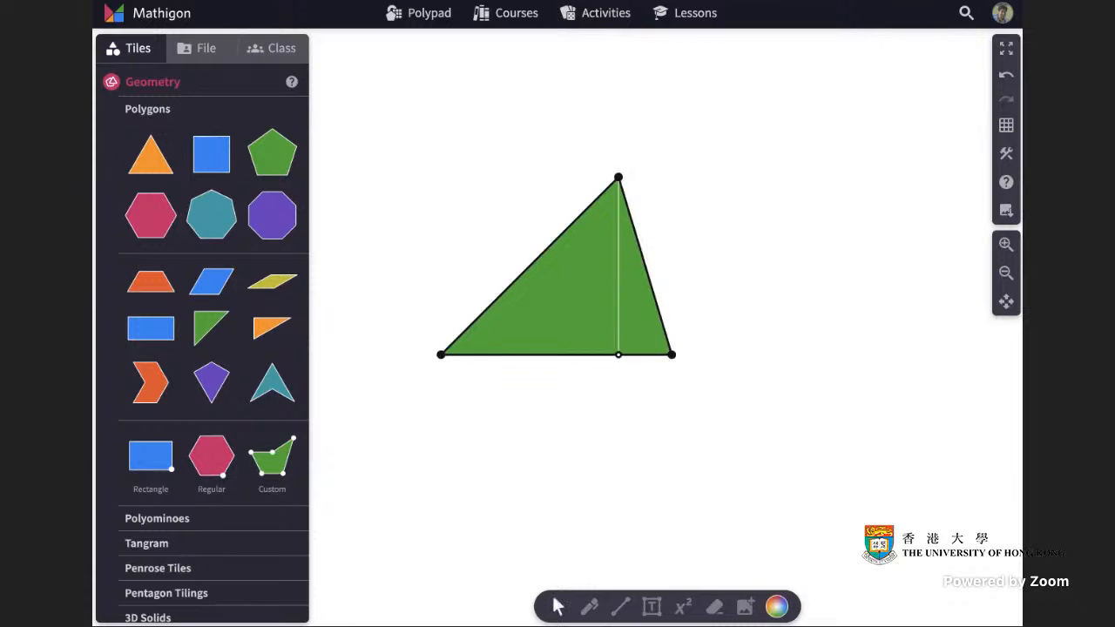
# Copy the right-hand piece, rotate the copy 180°, and fit it onto that piece to form a rectangle.
pyautogui.click(645, 305)
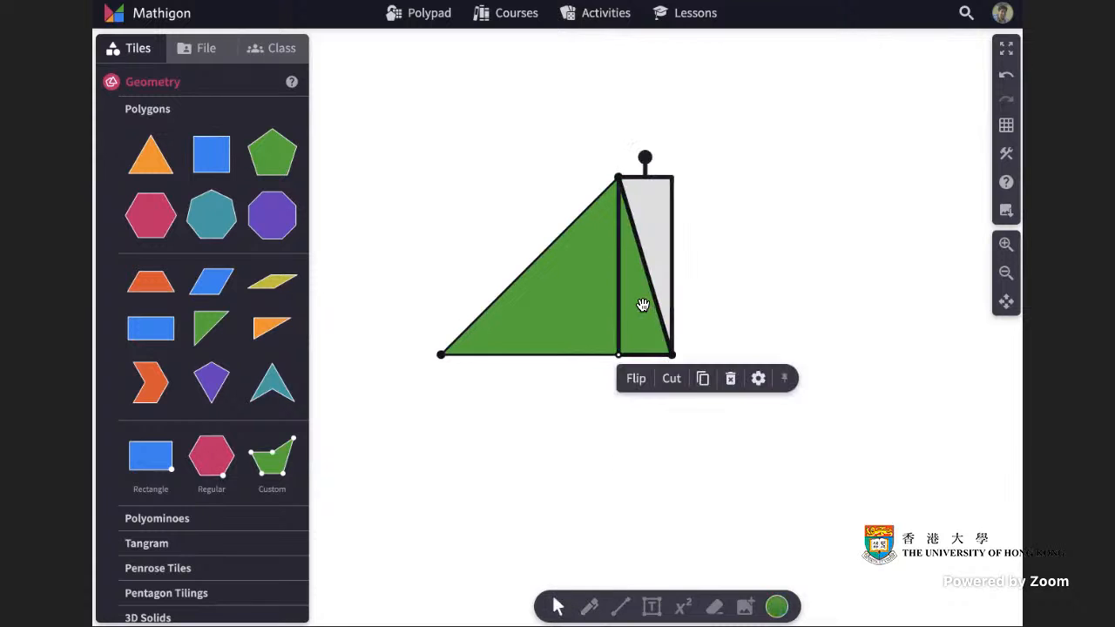
pyautogui.click(704, 380)
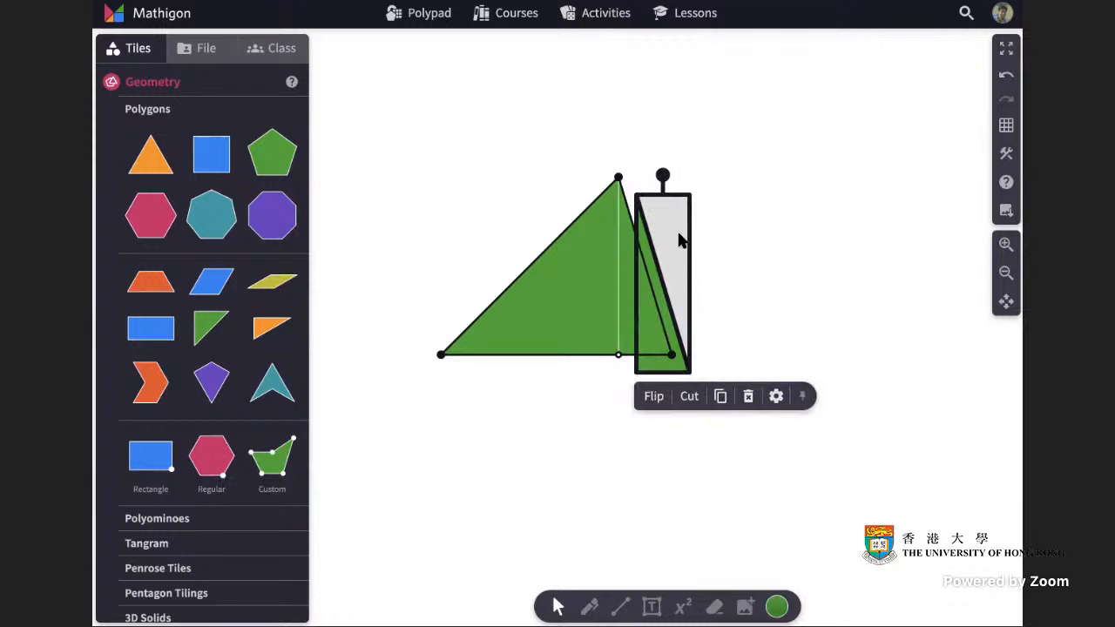
pyautogui.click(665, 287)
pyautogui.moveTo(666, 317); pyautogui.dragTo(747, 300)
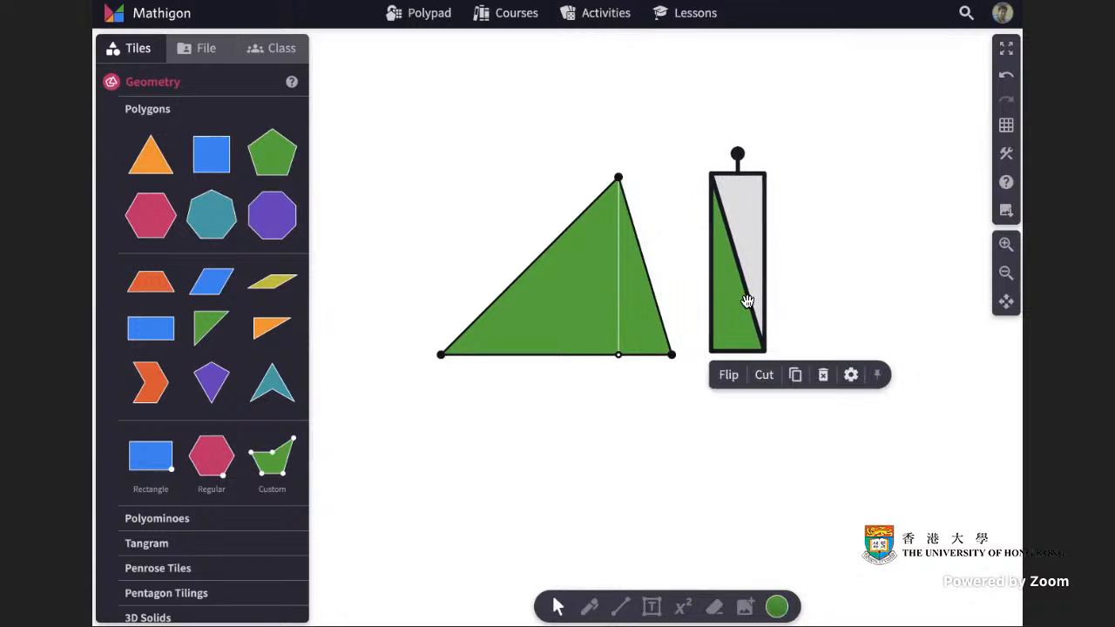
pyautogui.moveTo(738, 154); pyautogui.dragTo(730, 391)
pyautogui.moveTo(746, 221); pyautogui.dragTo(659, 227)
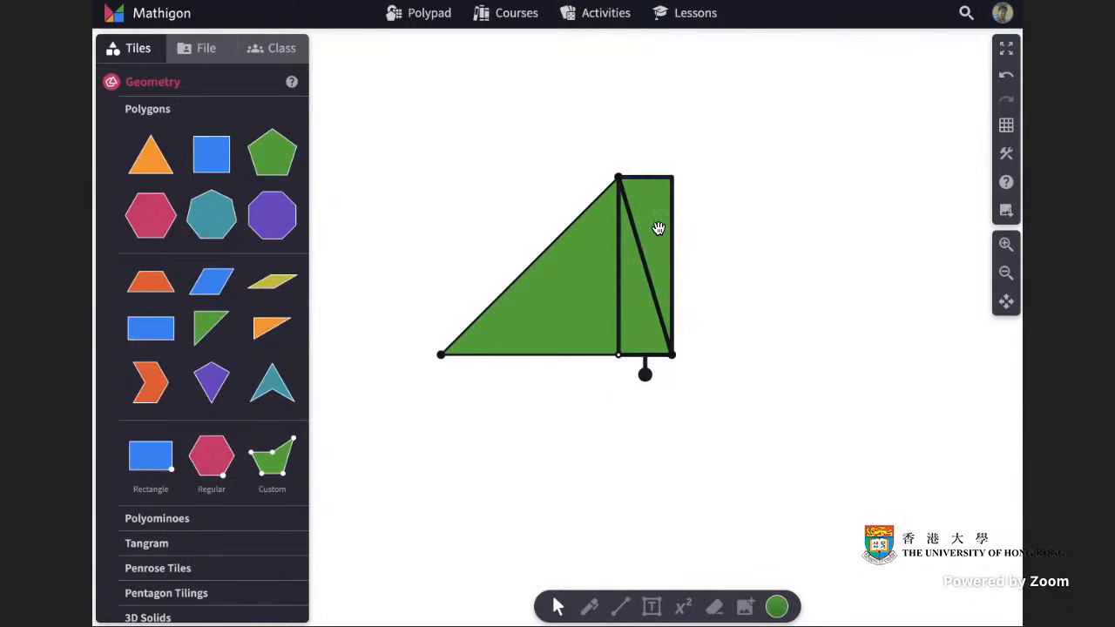
pyautogui.click(794, 231)
# Copy the left-hand piece, rotate the copy 180°, and fit it above that piece to complete the enclosing rectangle.
pyautogui.click(592, 291)
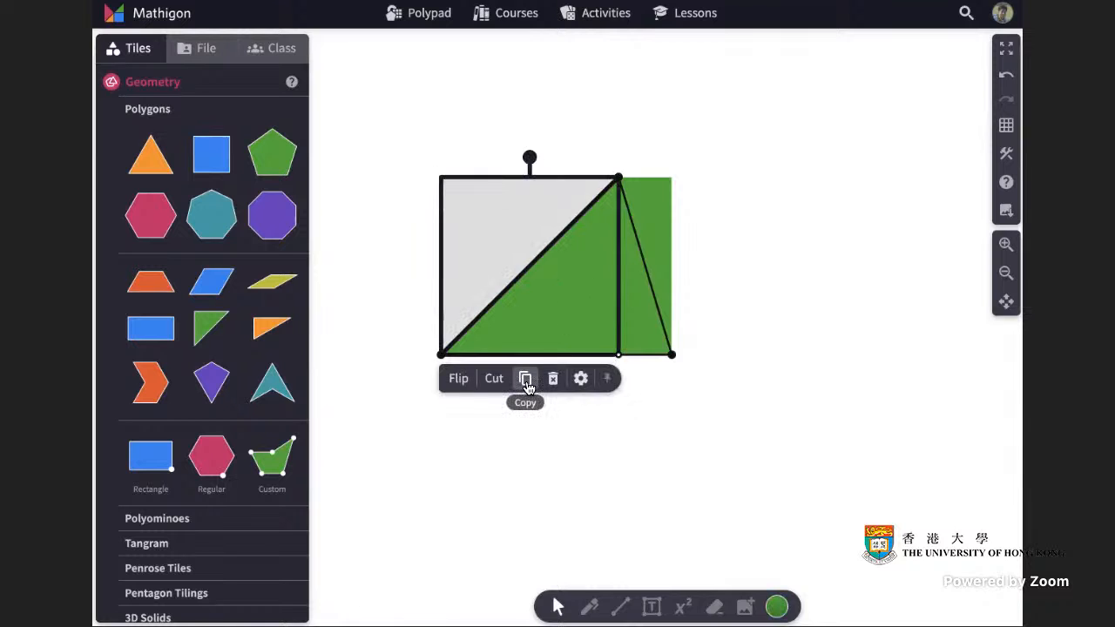
pyautogui.click(542, 397)
pyautogui.moveTo(589, 306); pyautogui.dragTo(473, 178)
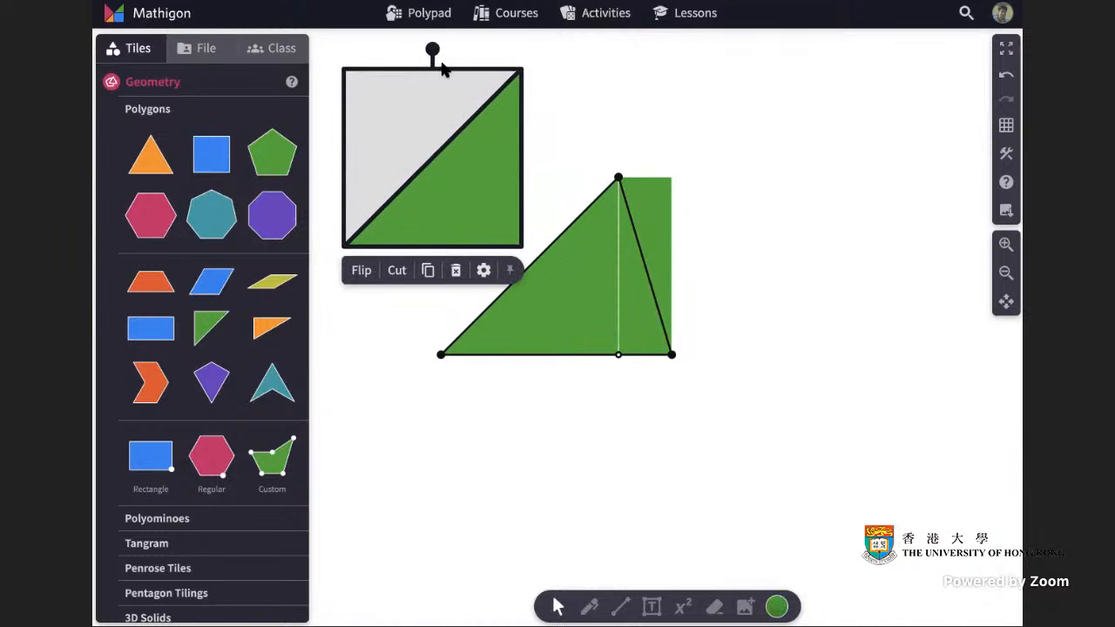
pyautogui.moveTo(432, 50); pyautogui.dragTo(441, 323)
pyautogui.moveTo(403, 132); pyautogui.dragTo(500, 242)
pyautogui.click(729, 244)
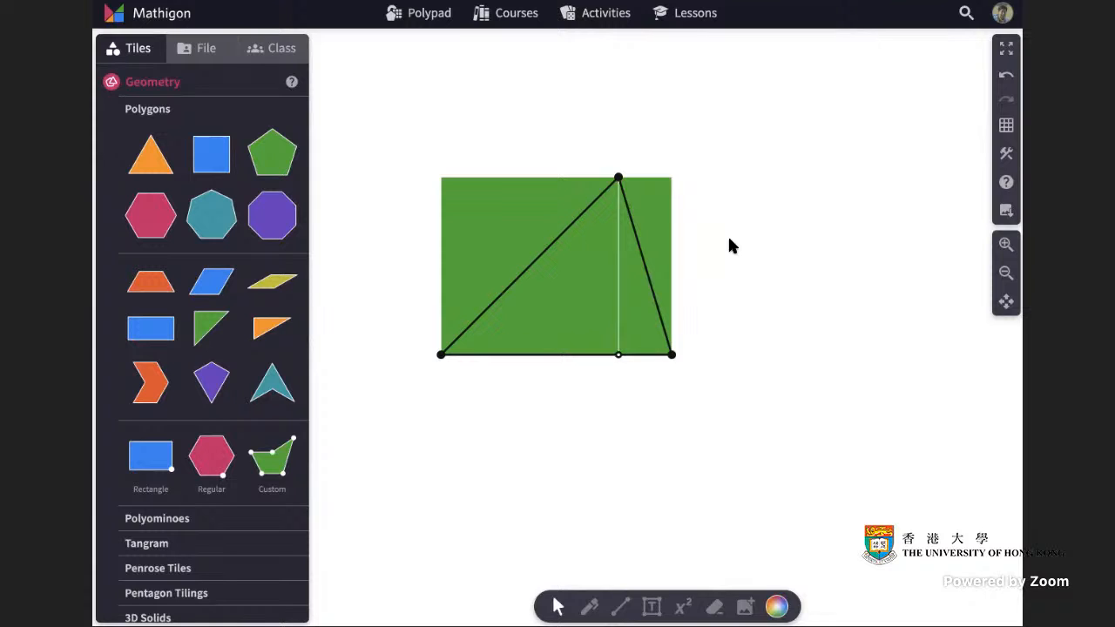
pyautogui.click(508, 206)
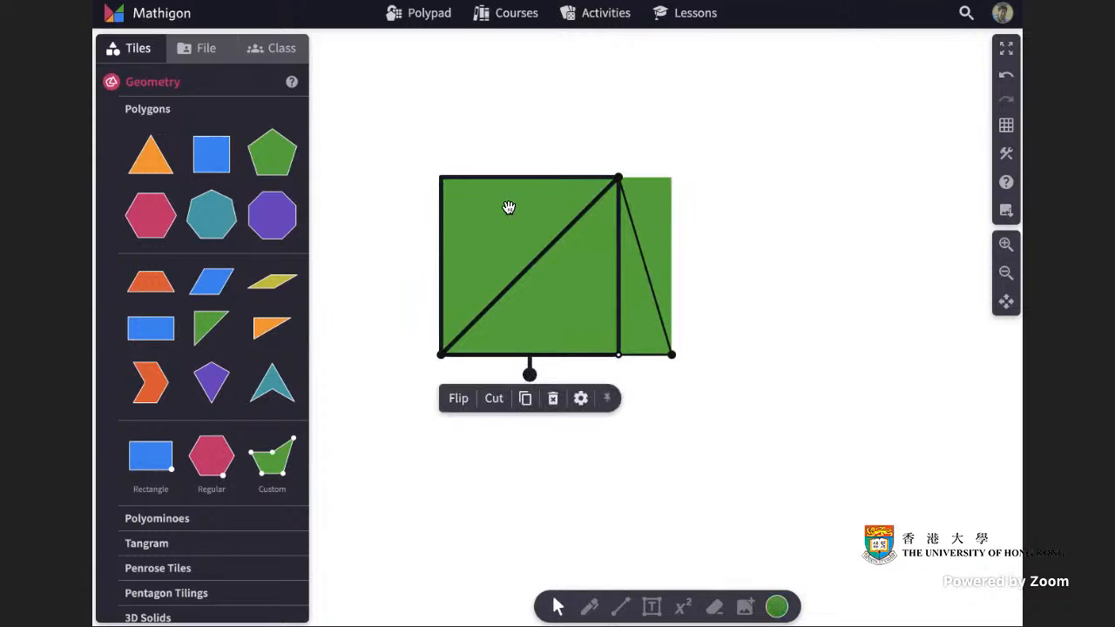
pyautogui.click(758, 217)
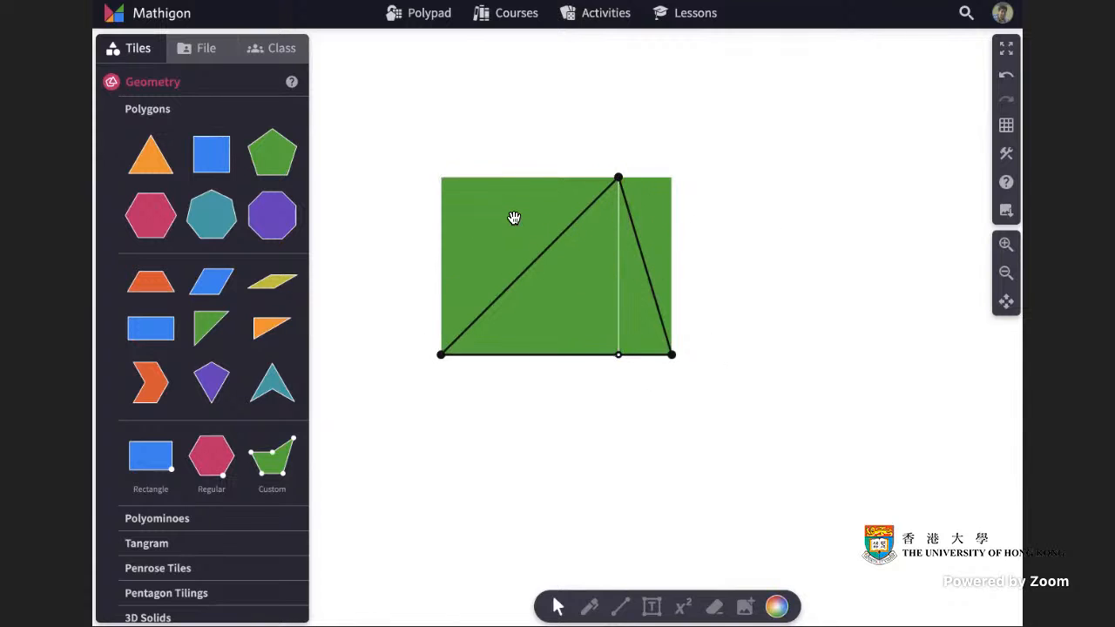
pyautogui.click(659, 217)
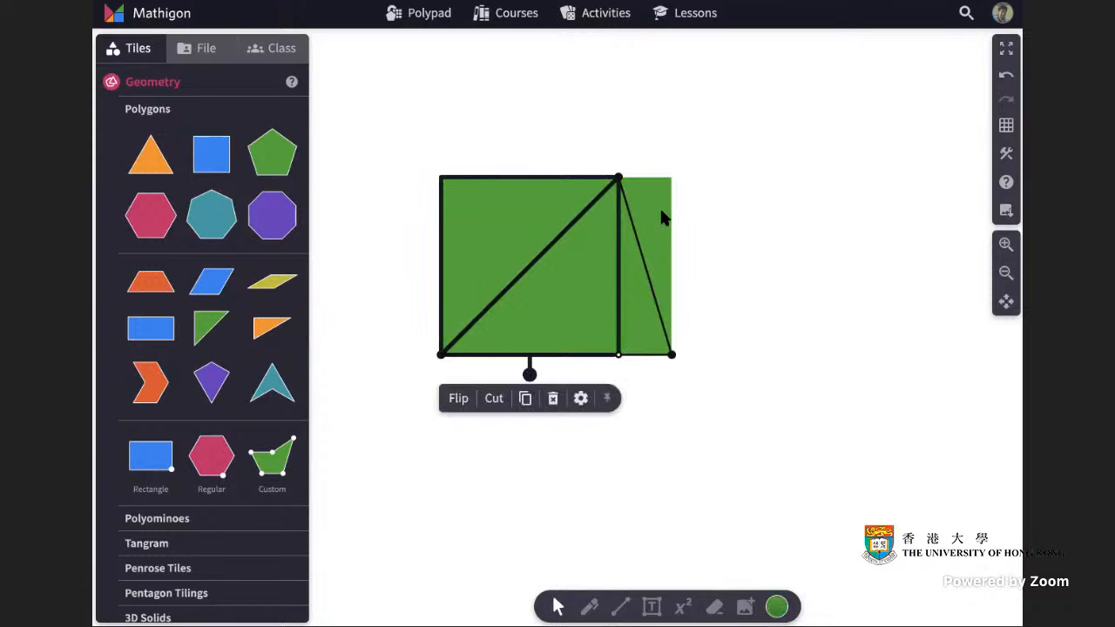
# Delete the rectangle-completing copies and draw a line segment along the triangle's altitude from apex to base.
pyautogui.press('Delete')
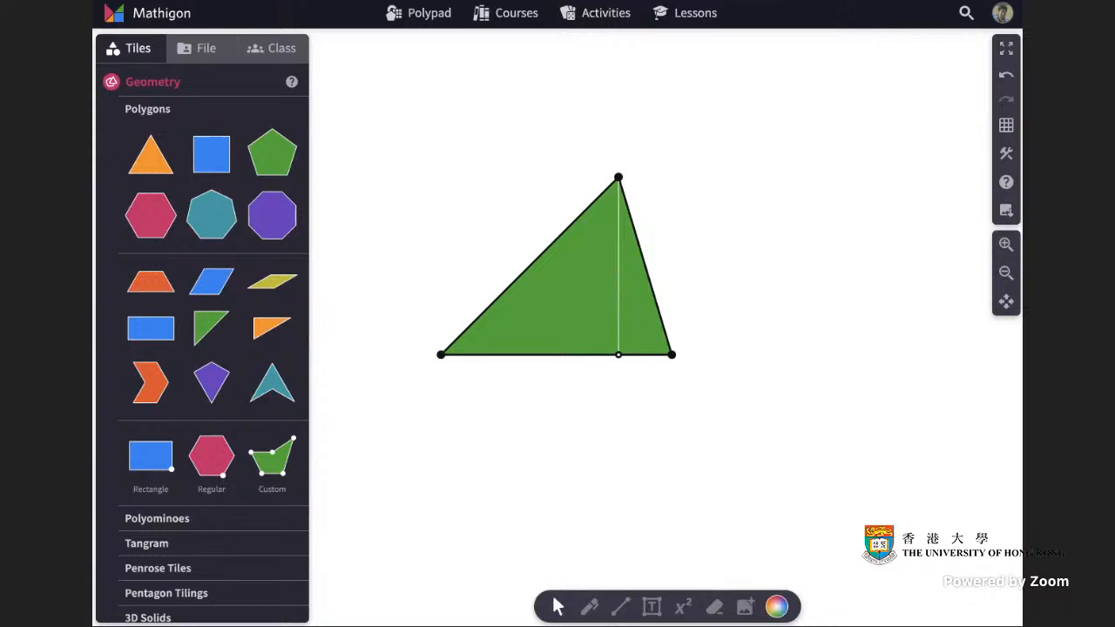
pyautogui.click(620, 607)
pyautogui.moveTo(619, 178); pyautogui.dragTo(617, 355)
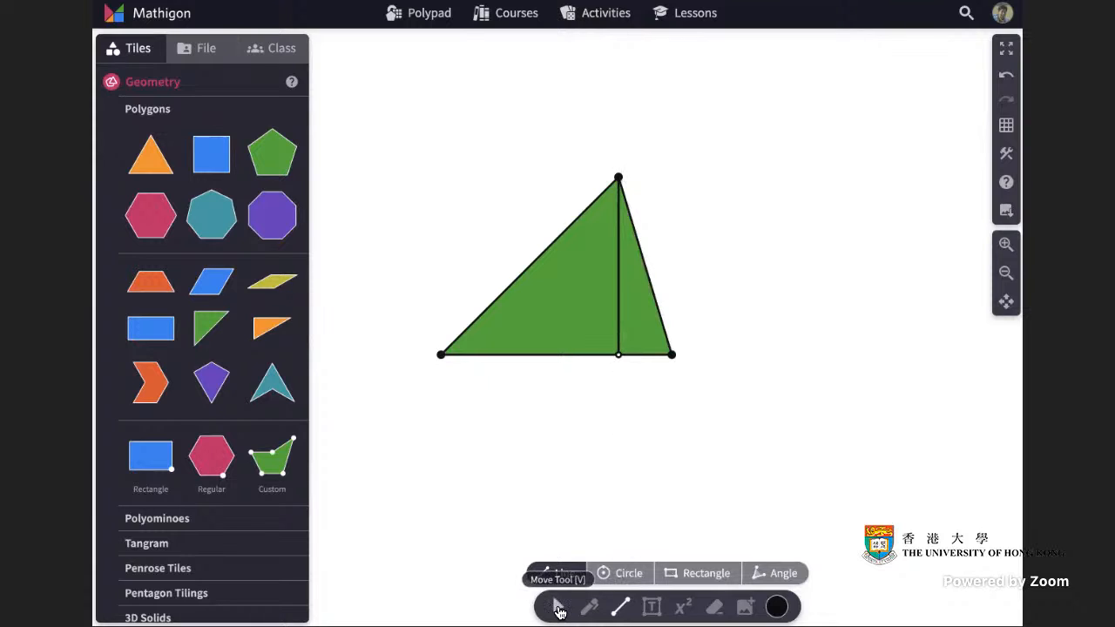
# Construct the perpendicular bisector of the altitude segment.
pyautogui.click(558, 609)
pyautogui.click(621, 281)
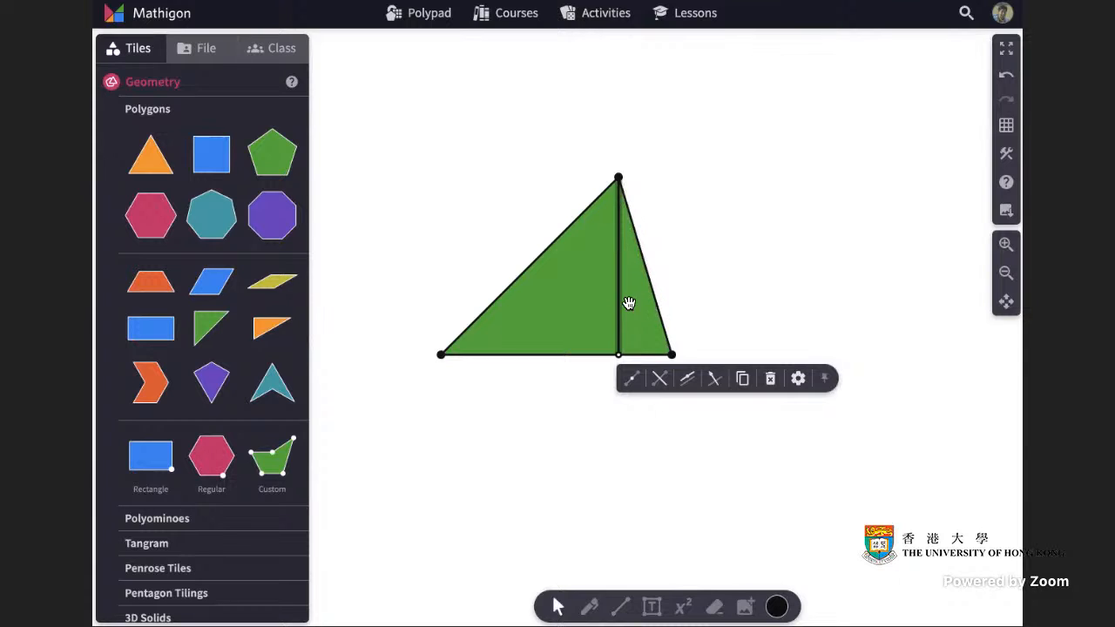
pyautogui.click(659, 387)
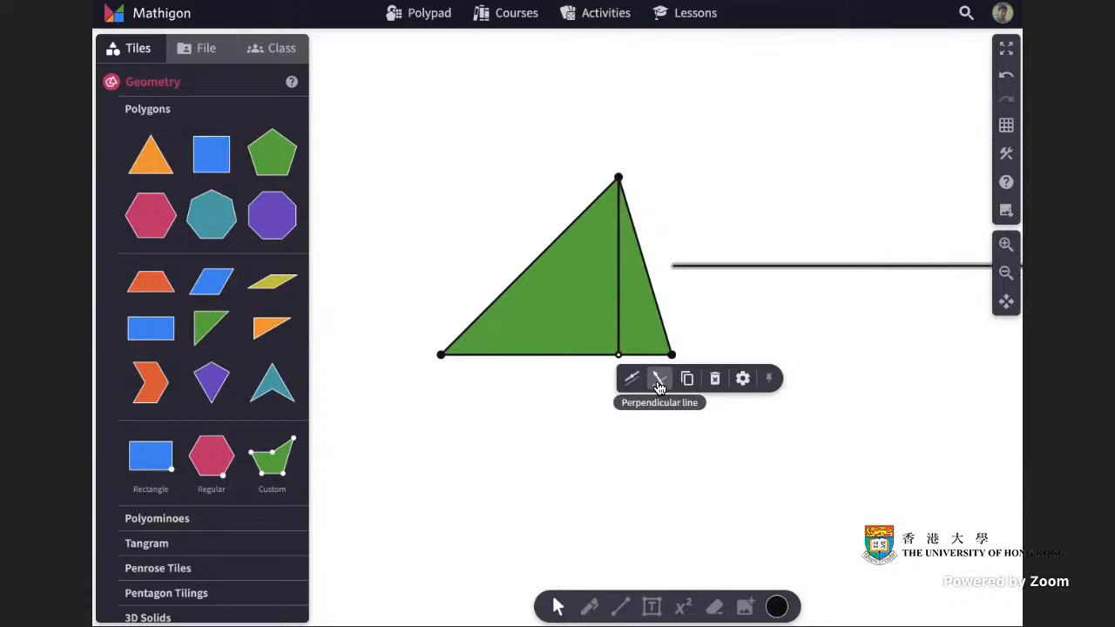
pyautogui.click(772, 298)
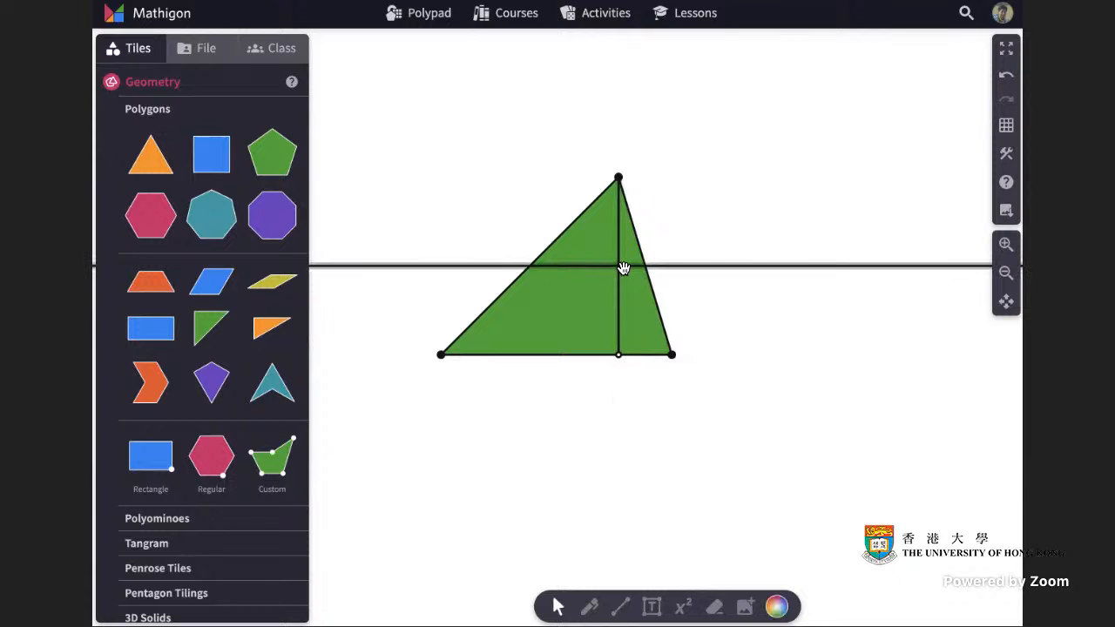
# Mark the points where the bisector crosses the triangle's two slanted sides.
pyautogui.click(621, 607)
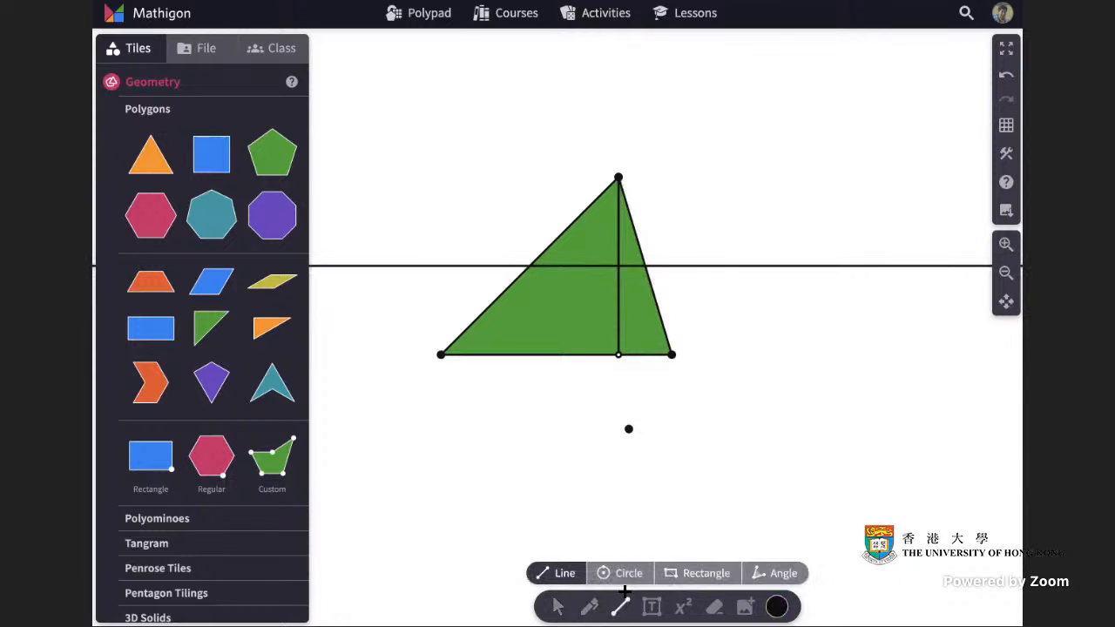
pyautogui.click(529, 263)
pyautogui.press('Escape')
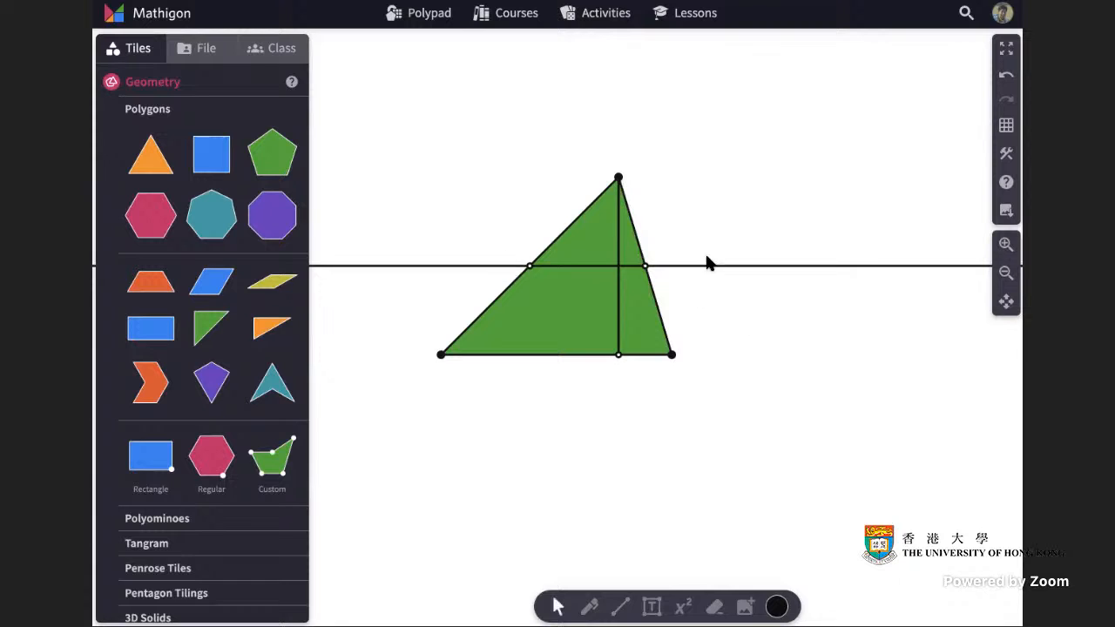
# Hide the perpendicular bisector by setting its interactivity to Invisible.
pyautogui.click(726, 266)
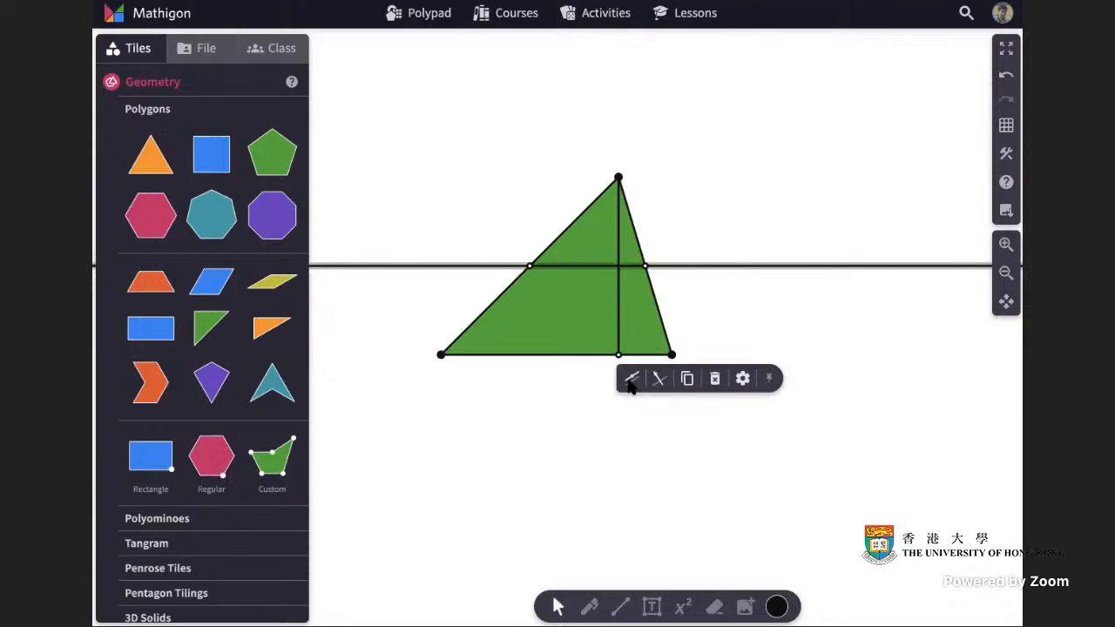
pyautogui.click(742, 380)
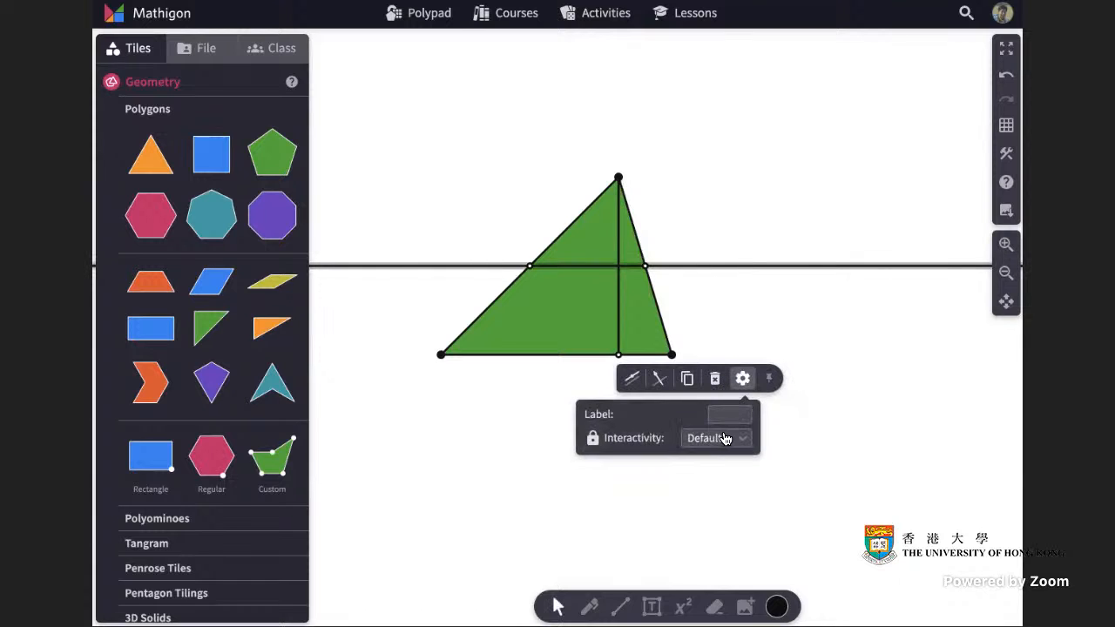
pyautogui.click(714, 439)
pyautogui.click(730, 498)
pyautogui.click(795, 444)
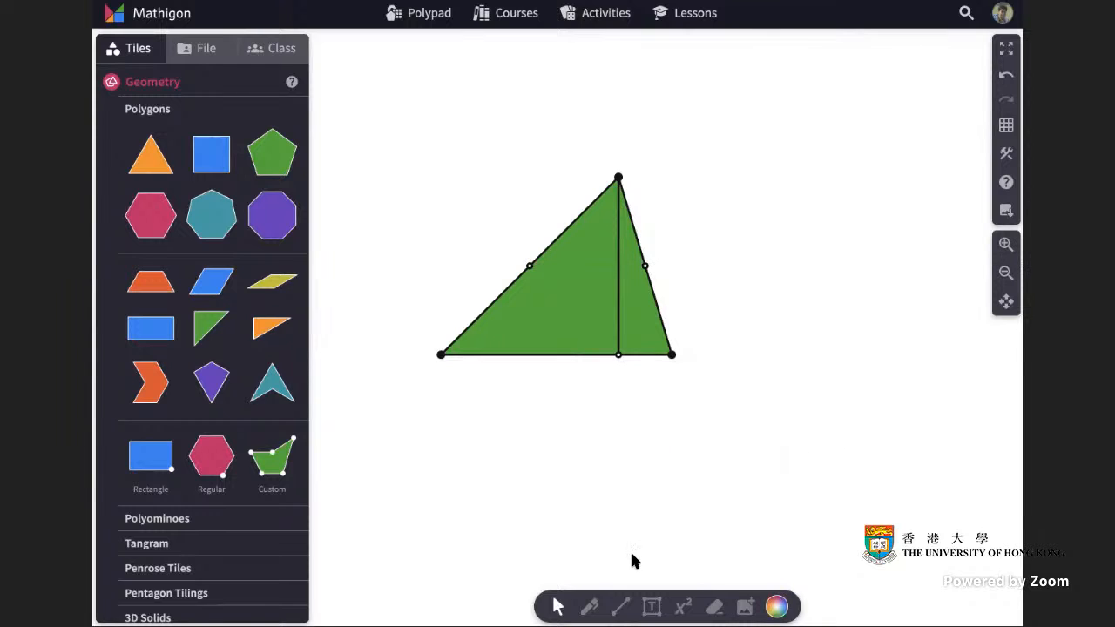
# Cut the left triangle piece along the midline between the marked side points.
pyautogui.click(574, 302)
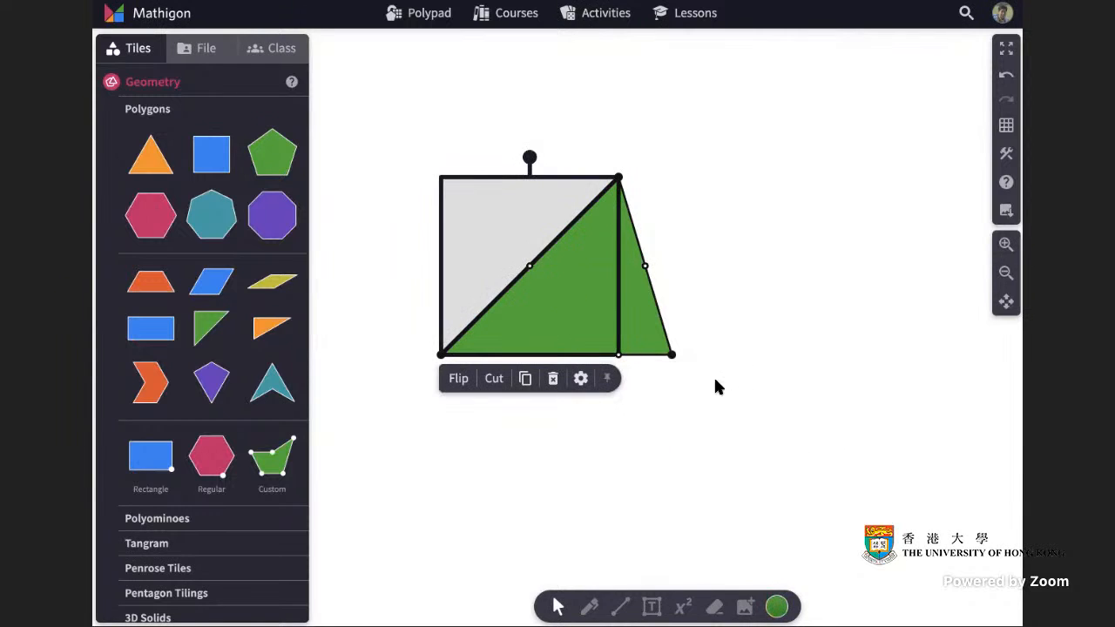
pyautogui.click(648, 326)
pyautogui.click(746, 329)
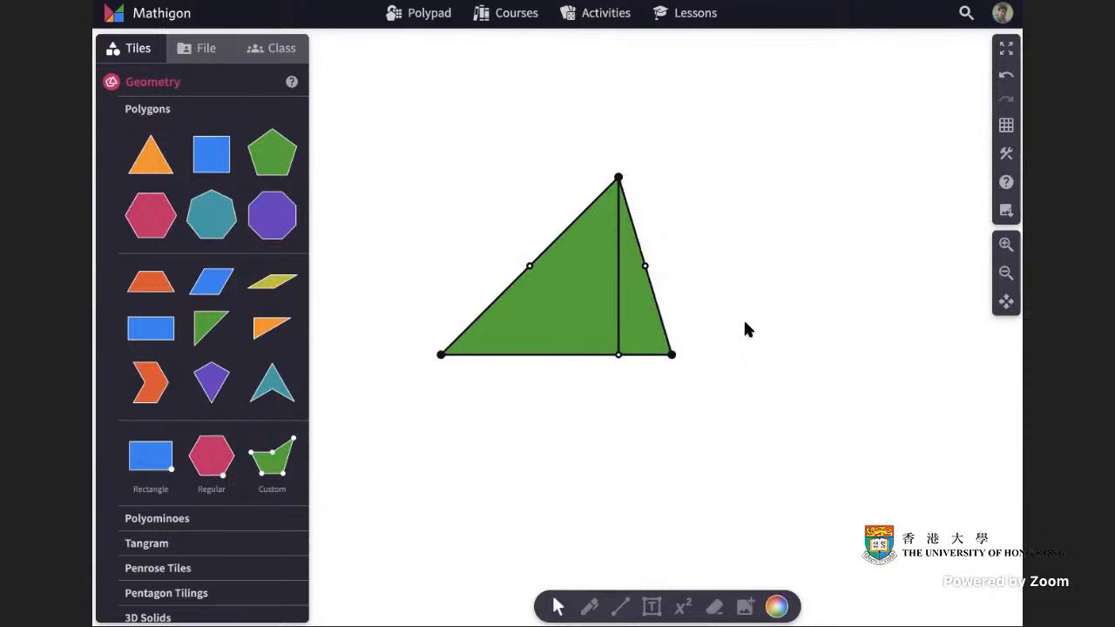
pyautogui.click(569, 302)
pyautogui.click(494, 378)
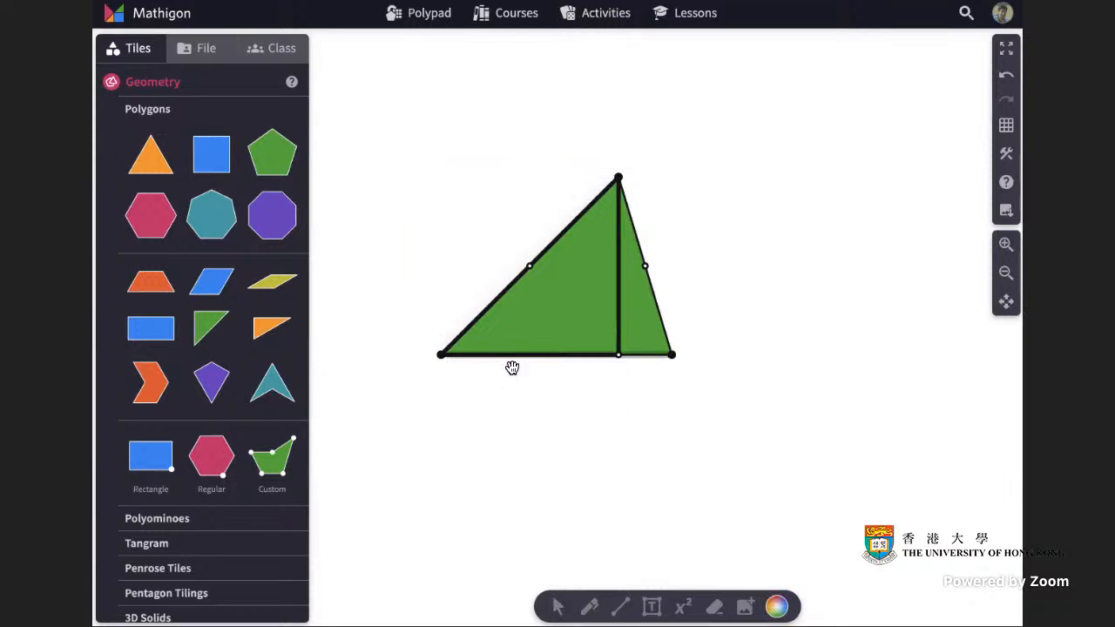
pyautogui.moveTo(530, 266); pyautogui.dragTo(644, 265)
# Cut the right triangle piece along the same midline.
pyautogui.click(645, 304)
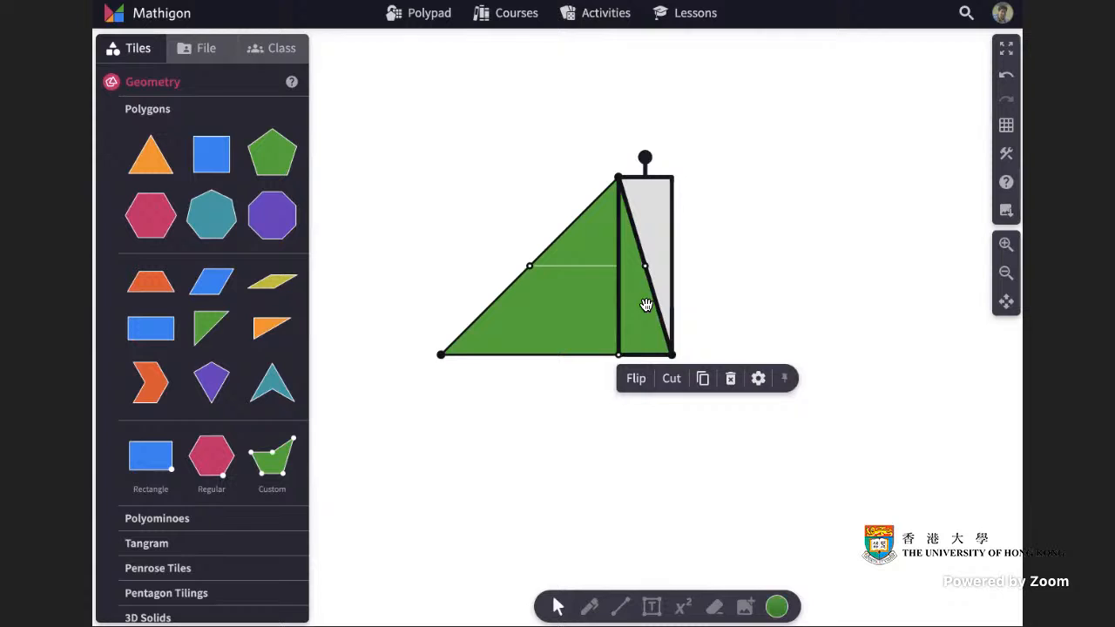
pyautogui.click(667, 378)
pyautogui.moveTo(647, 263); pyautogui.dragTo(528, 264)
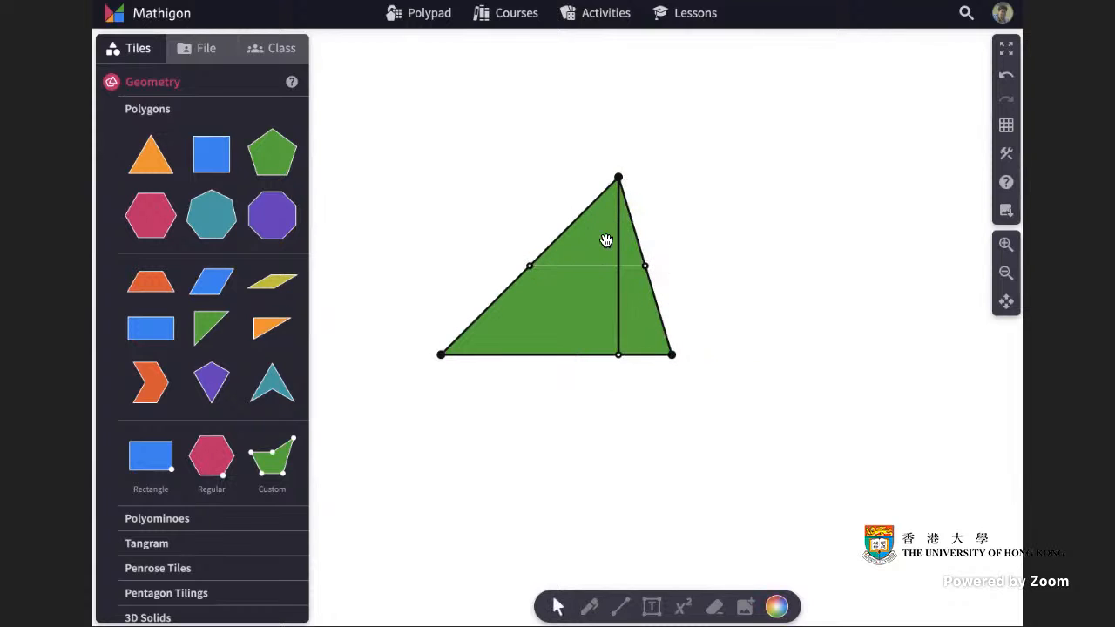
# Rotate both small top pieces 180° and fit them beside the lower strip to form a rectangle.
pyautogui.moveTo(605, 239); pyautogui.dragTo(546, 228)
pyautogui.moveTo(645, 244); pyautogui.dragTo(730, 232)
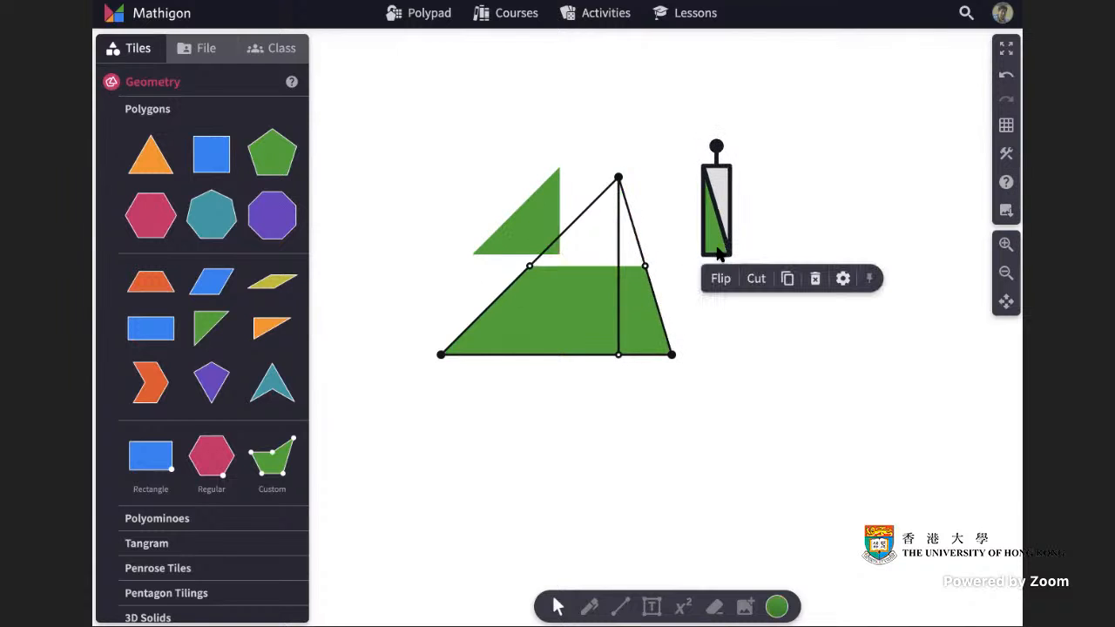
pyautogui.moveTo(714, 147); pyautogui.dragTo(714, 269)
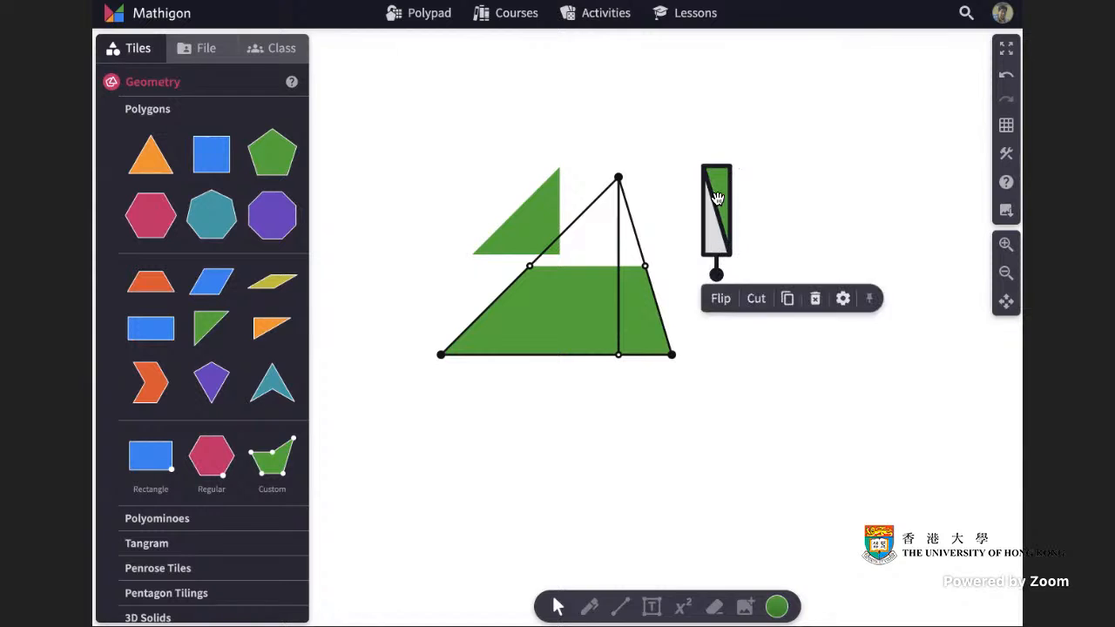
pyautogui.moveTo(715, 194); pyautogui.dragTo(662, 293)
pyautogui.moveTo(537, 195); pyautogui.dragTo(485, 212)
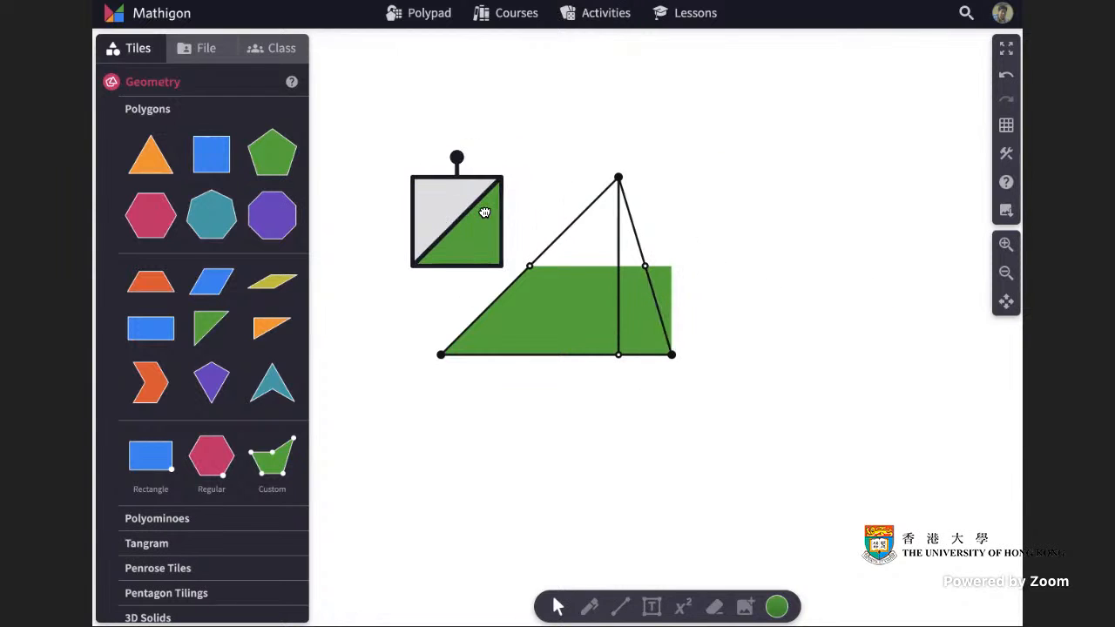
pyautogui.moveTo(455, 154); pyautogui.dragTo(458, 280)
pyautogui.moveTo(479, 204); pyautogui.dragTo(491, 299)
pyautogui.click(795, 292)
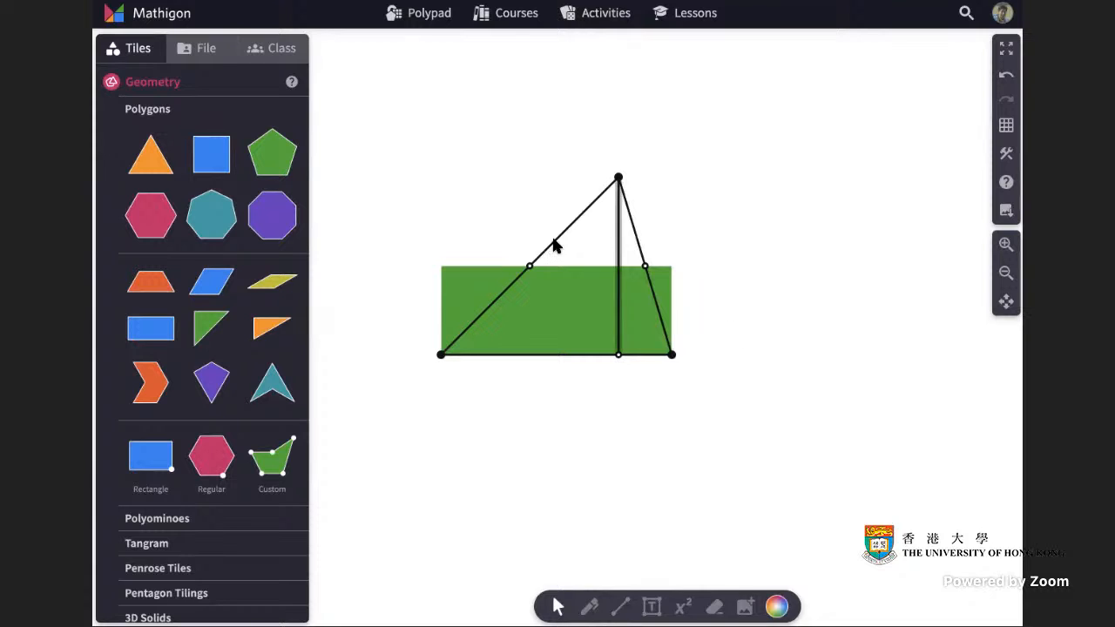
# Select everything on the canvas and delete it.
pyautogui.moveTo(392, 158); pyautogui.dragTo(757, 438)
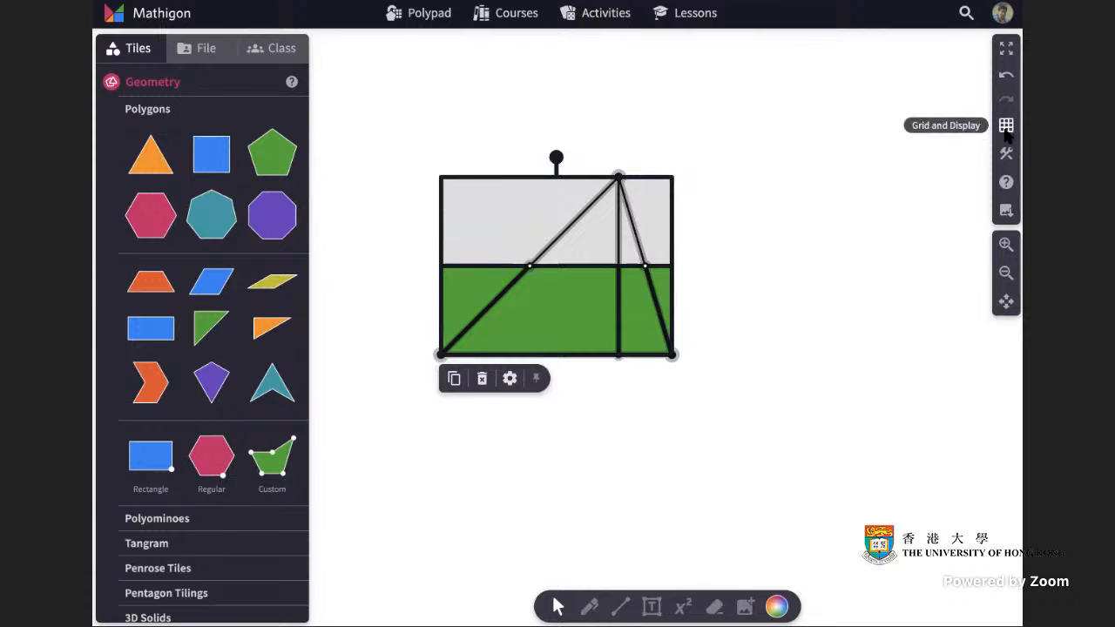
pyautogui.press('Delete')
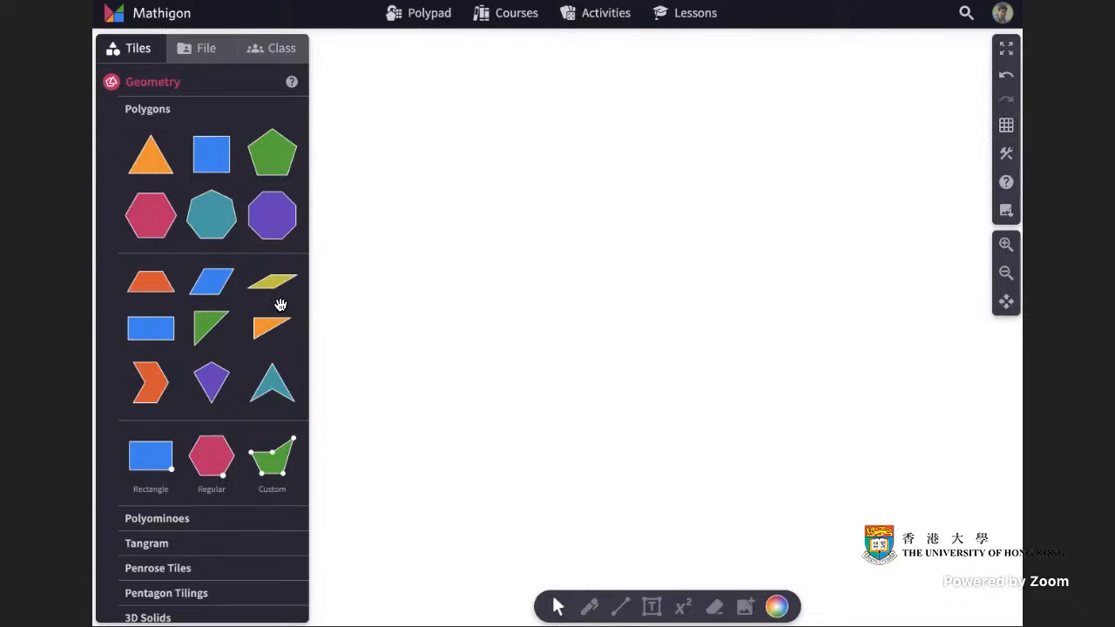
# Turn on the square grid background.
pyautogui.click(1006, 126)
pyautogui.click(876, 174)
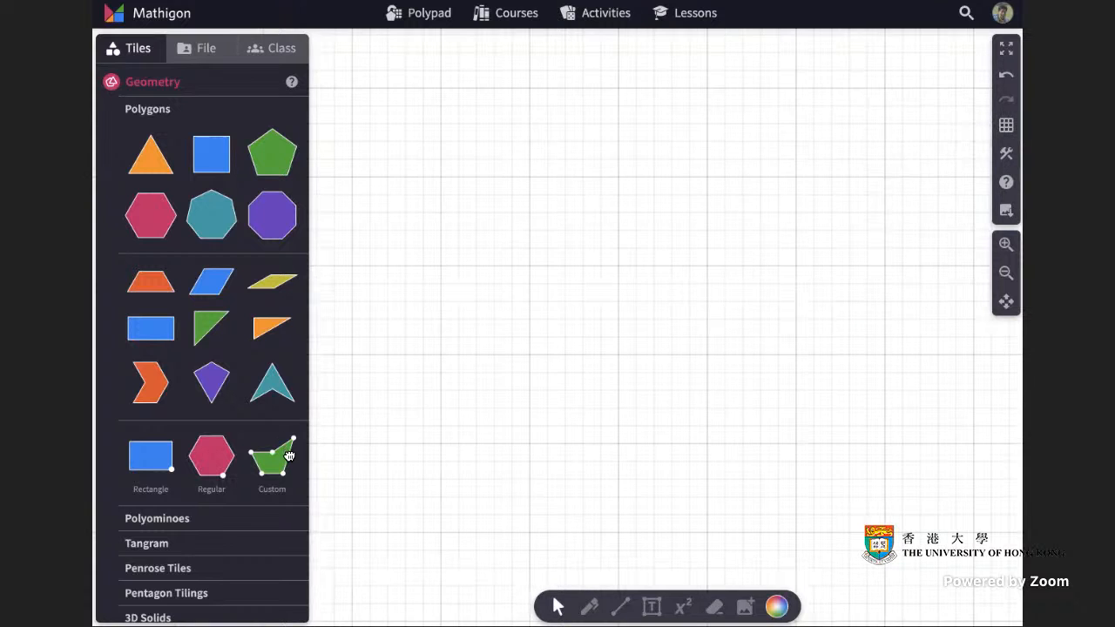
# Place a custom polygon and drag its lower vertices outward to shape a trapezoid.
pyautogui.moveTo(283, 457); pyautogui.dragTo(636, 178)
pyautogui.click(669, 178)
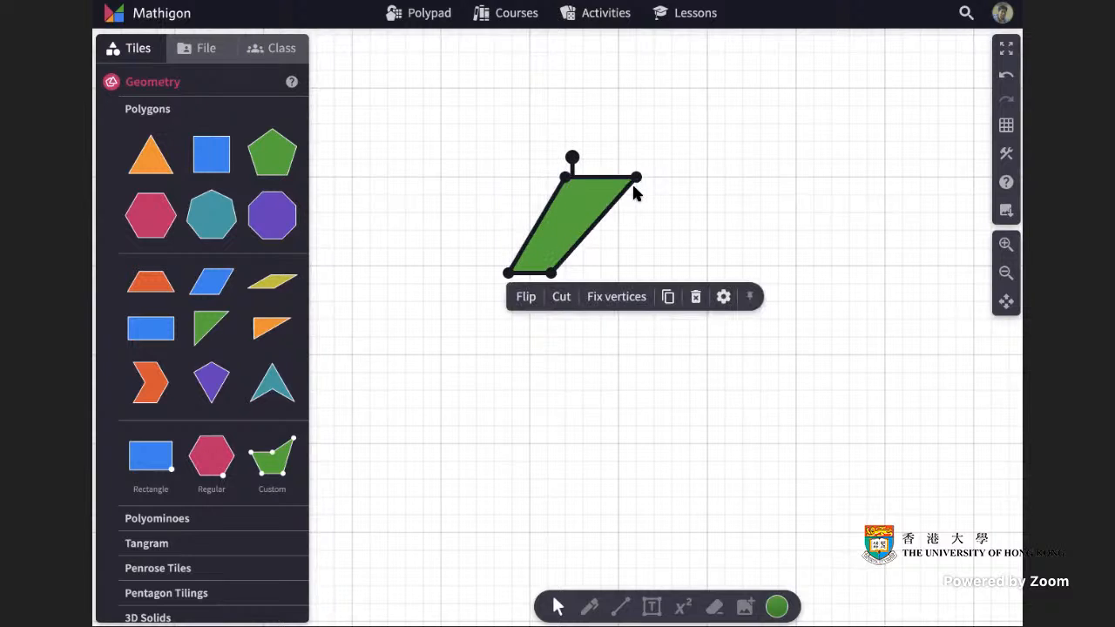
pyautogui.moveTo(549, 271); pyautogui.dragTo(654, 354)
pyautogui.moveTo(509, 273); pyautogui.dragTo(406, 355)
pyautogui.click(707, 321)
pyautogui.click(647, 325)
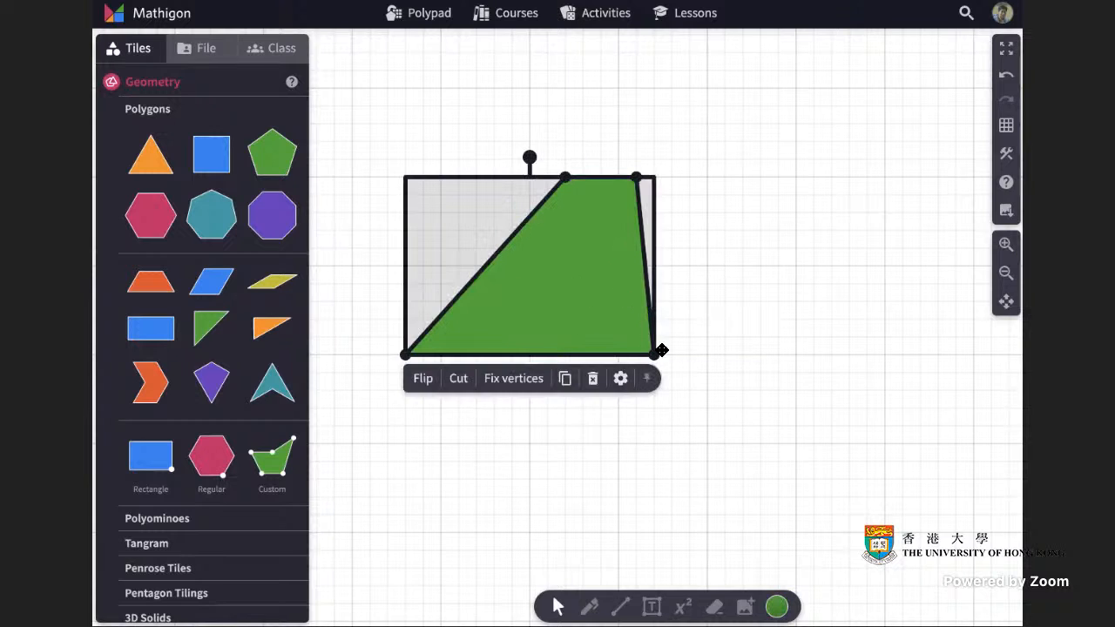
pyautogui.click(755, 338)
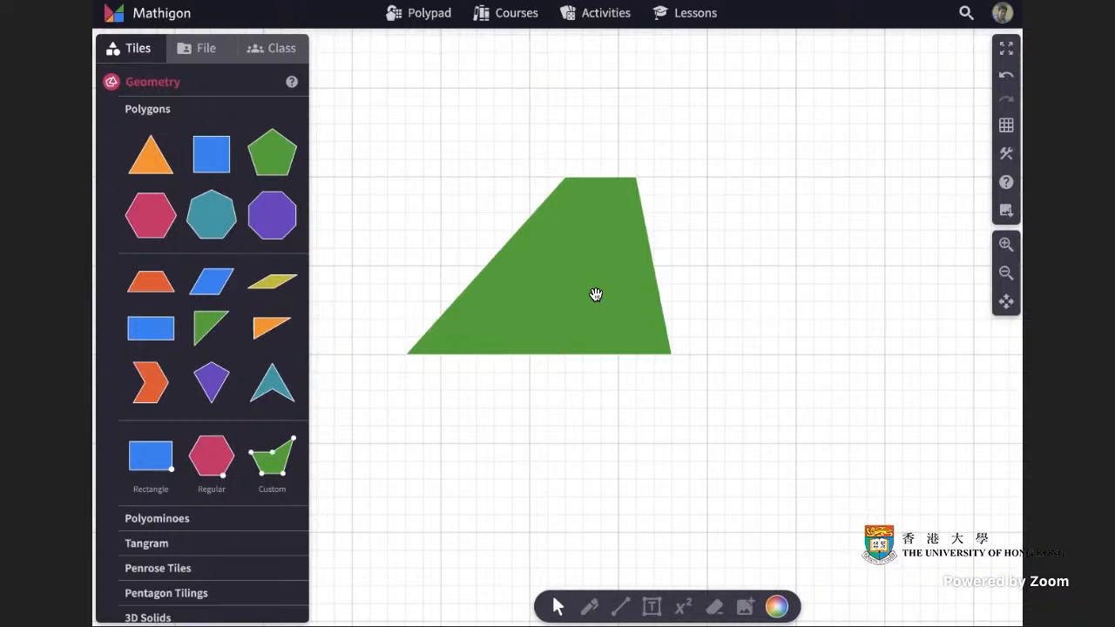
# Switch the canvas background back to blank.
pyautogui.click(1004, 127)
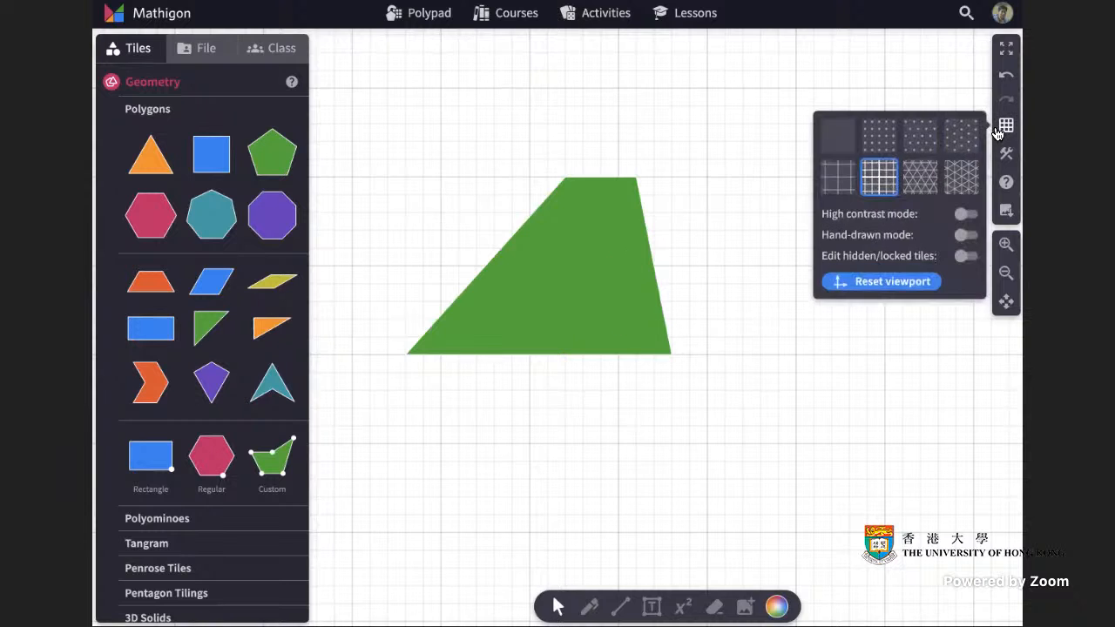
pyautogui.click(843, 137)
# Duplicate the trapezoid, move the copy to the right and colour it orange.
pyautogui.moveTo(624, 289)
pyautogui.mouseDown()
pyautogui.moveTo(567, 288)
pyautogui.moveTo(627, 288)
pyautogui.moveTo(605, 288)
pyautogui.mouseUp()
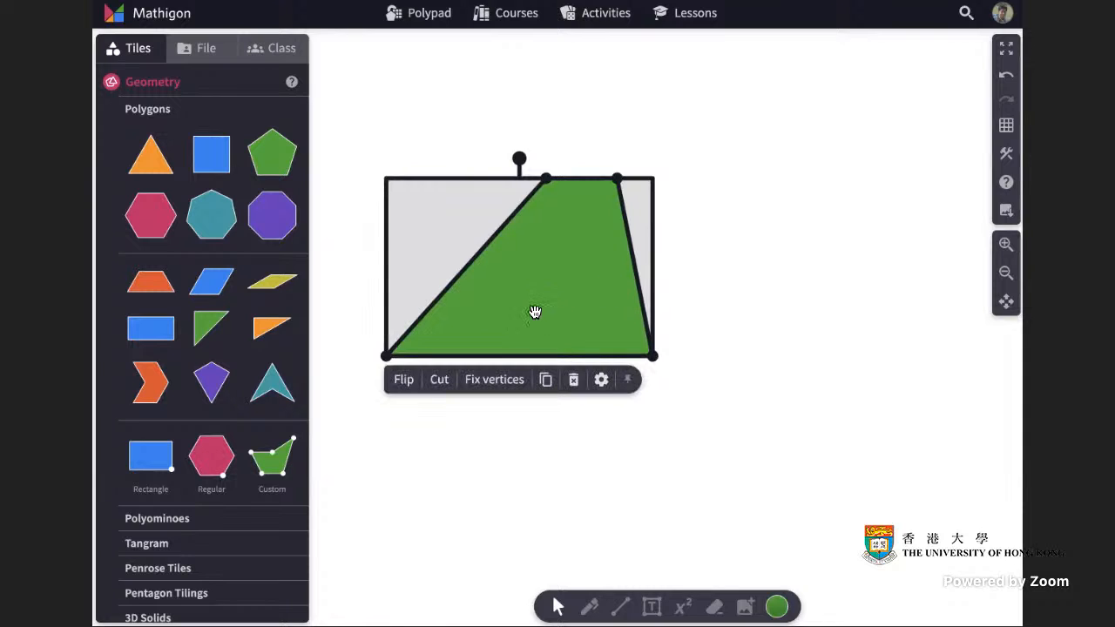
pyautogui.click(547, 385)
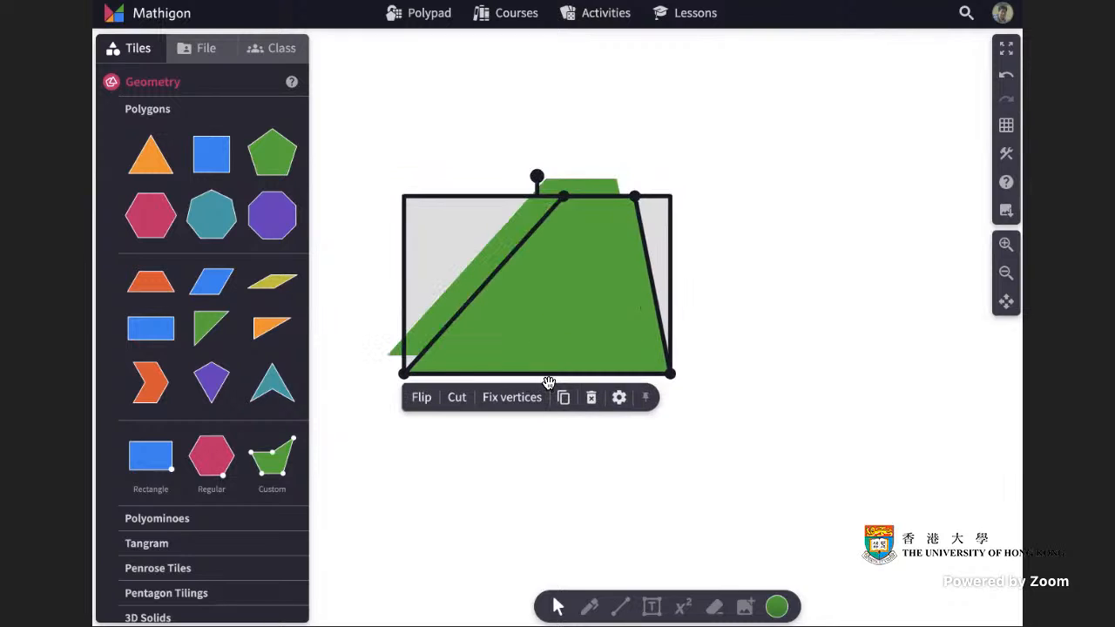
pyautogui.moveTo(592, 276); pyautogui.dragTo(758, 256)
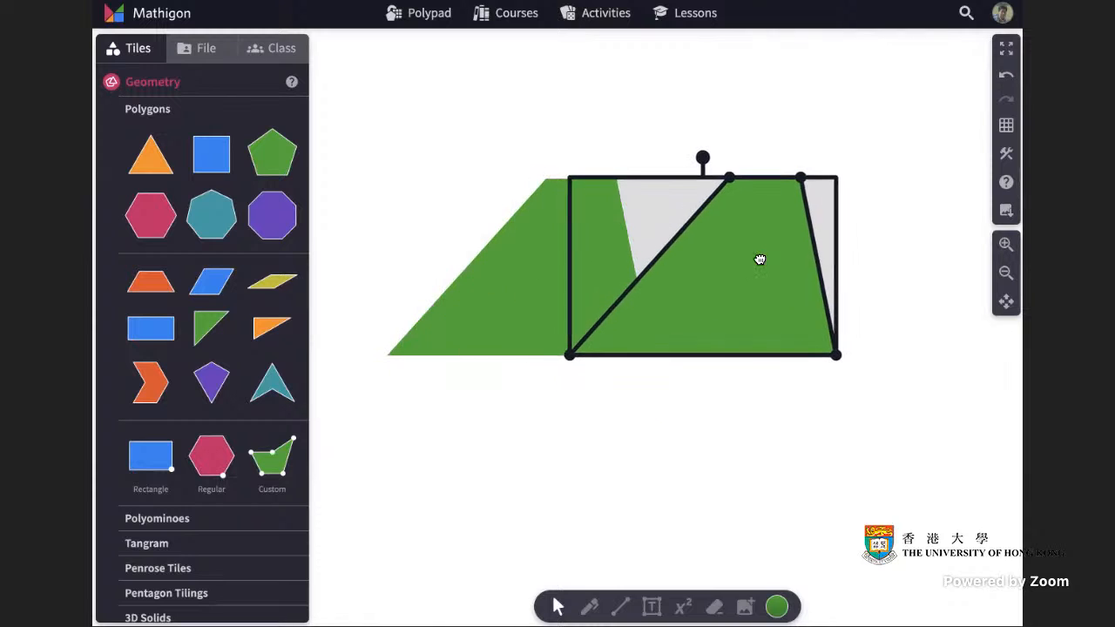
pyautogui.click(777, 607)
pyautogui.click(718, 550)
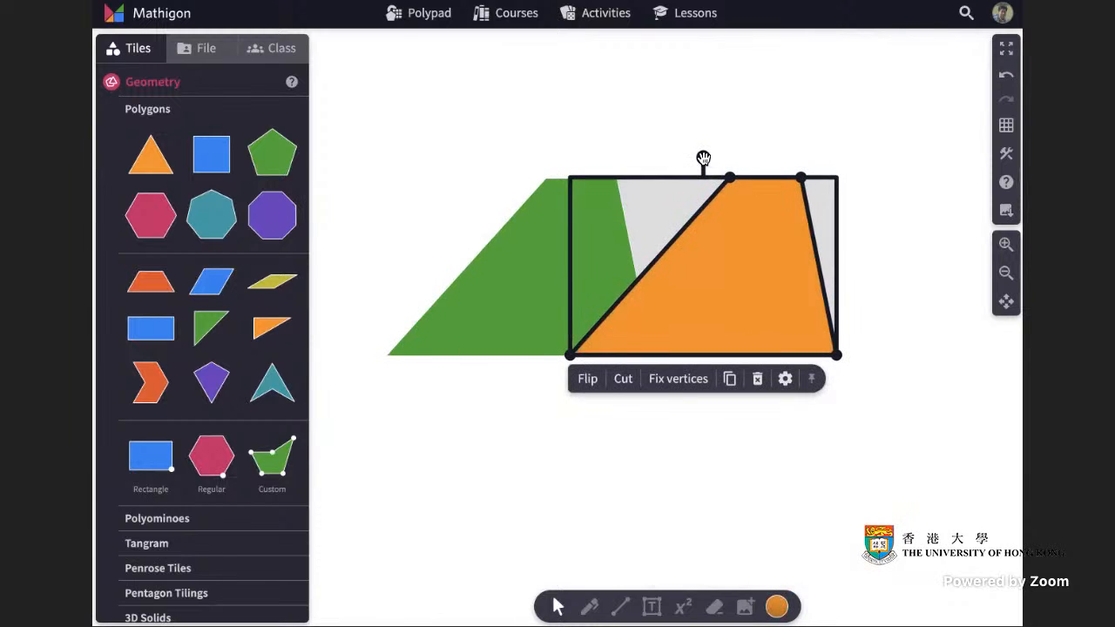
# Rotate the orange copy 180° and fit it against the green trapezoid to form a parallelogram.
pyautogui.moveTo(703, 157); pyautogui.dragTo(703, 439)
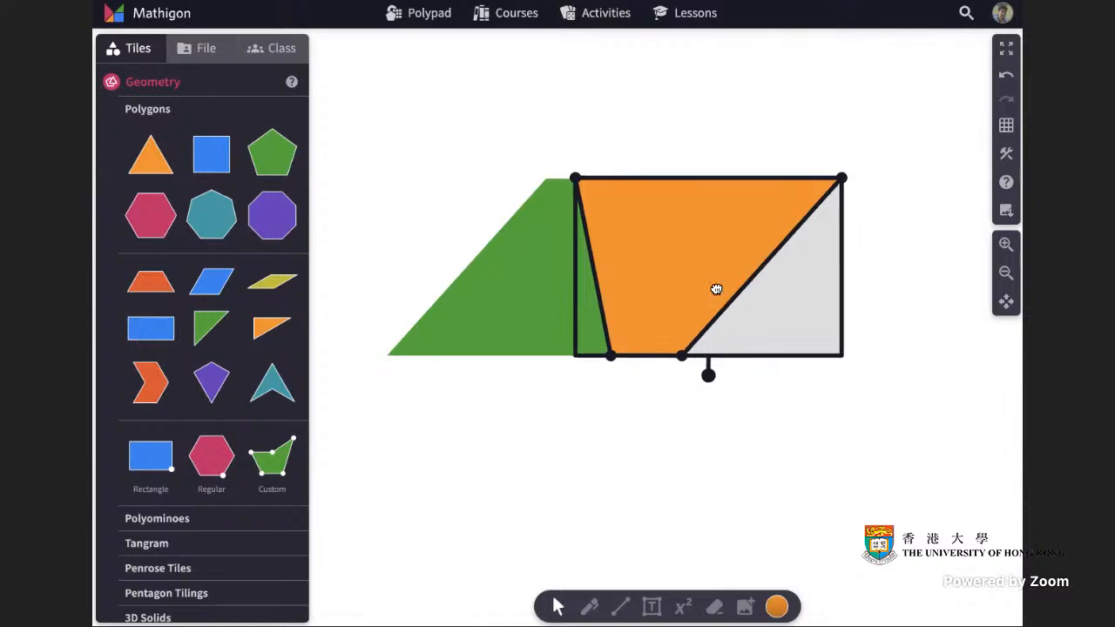
pyautogui.moveTo(716, 288); pyautogui.dragTo(748, 289)
pyautogui.click(677, 401)
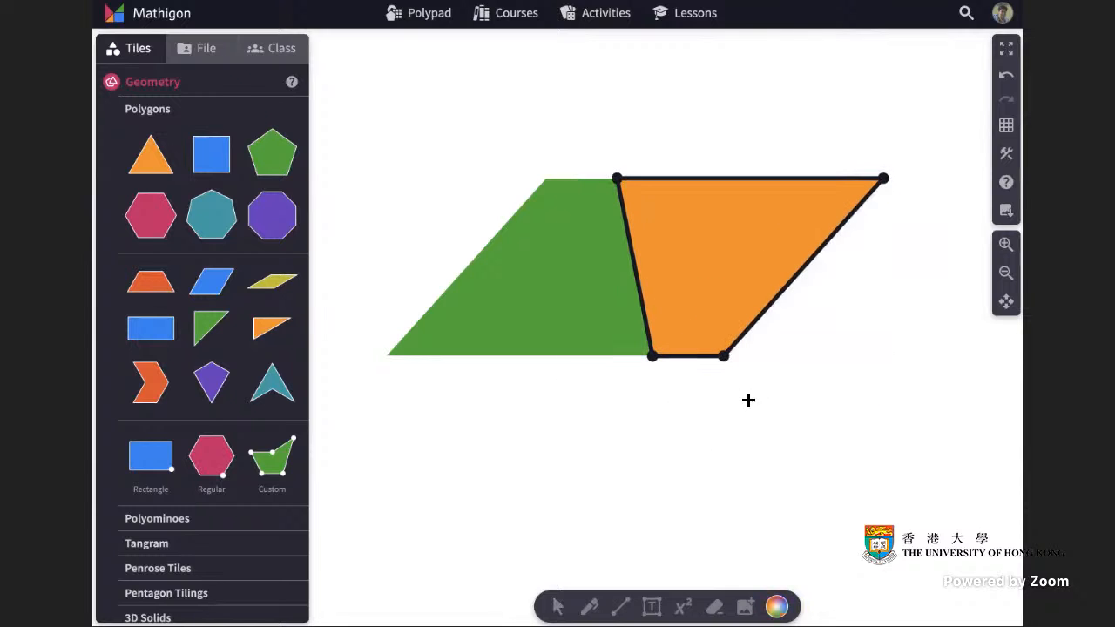
# Select the orange copy and delete it.
pyautogui.click(557, 607)
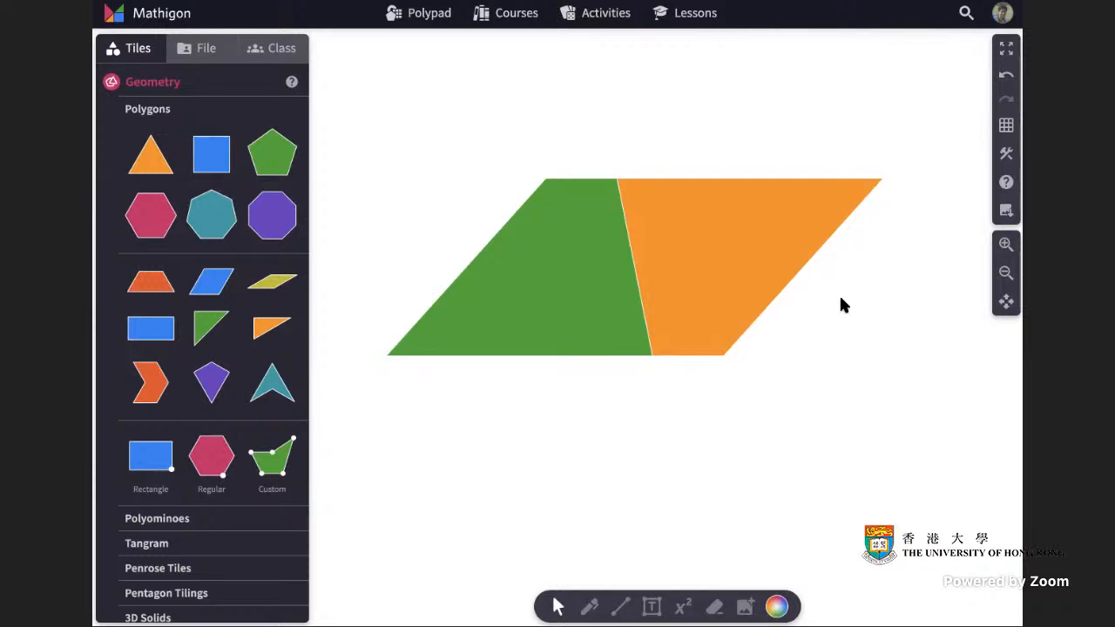
pyautogui.click(717, 275)
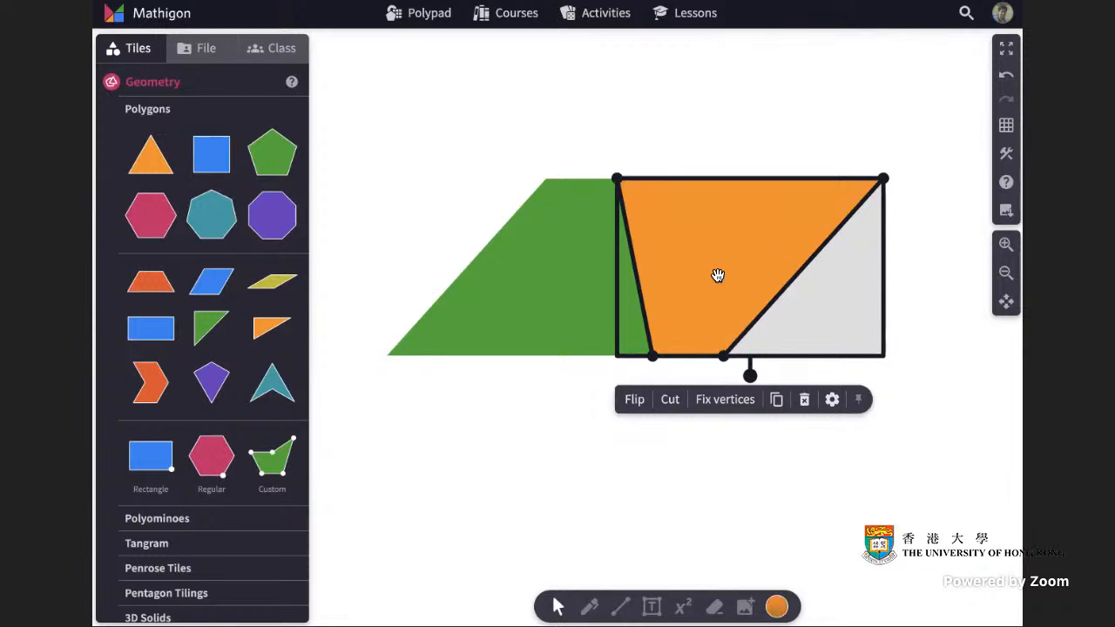
pyautogui.press('Delete')
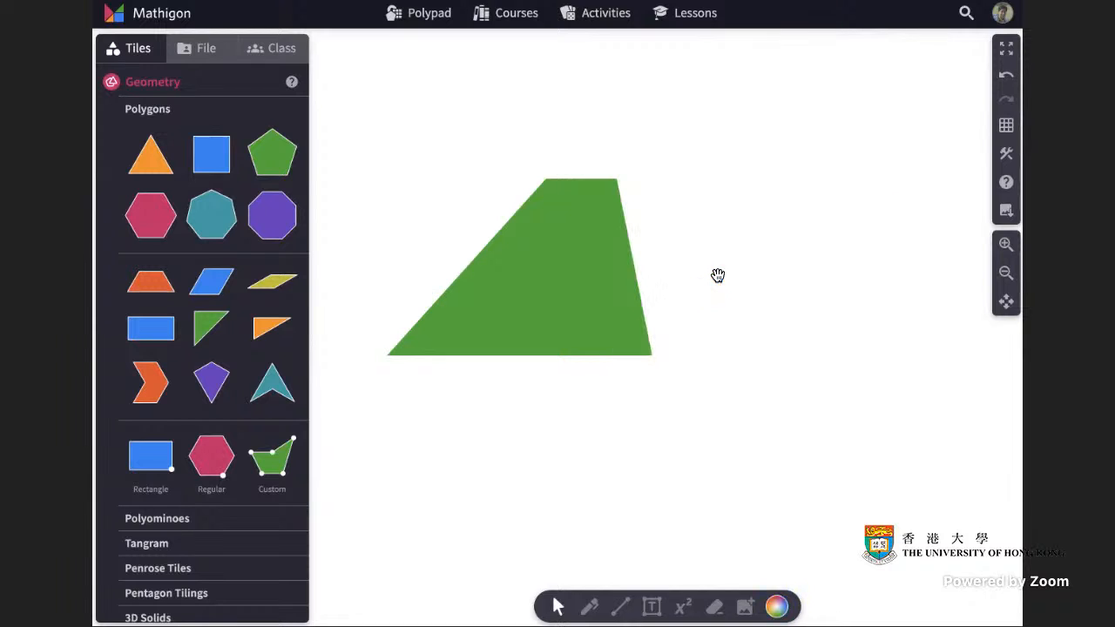
# Switch the colour to black and construct a line perpendicular to the trapezoid's base through its top-left vertex.
pyautogui.click(620, 606)
pyautogui.click(557, 607)
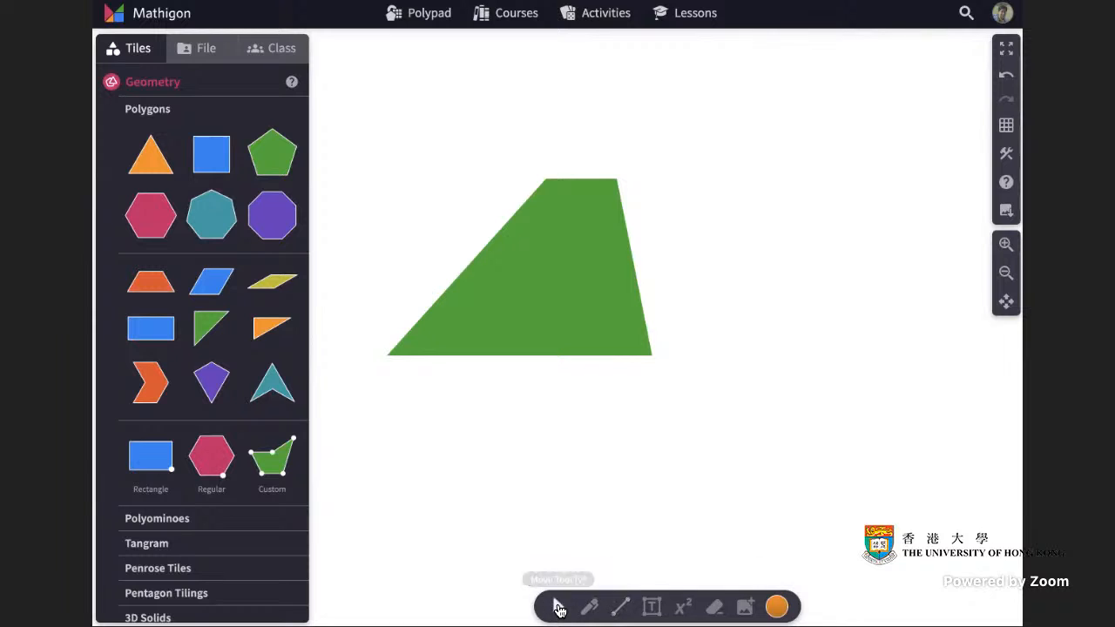
pyautogui.click(777, 606)
pyautogui.click(882, 566)
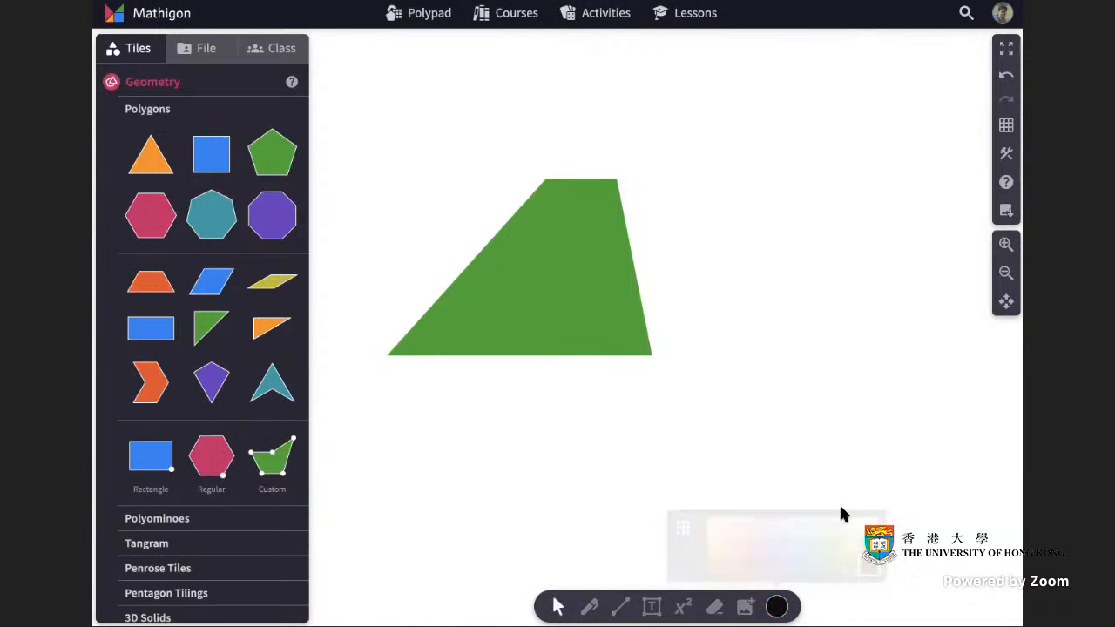
pyautogui.click(622, 612)
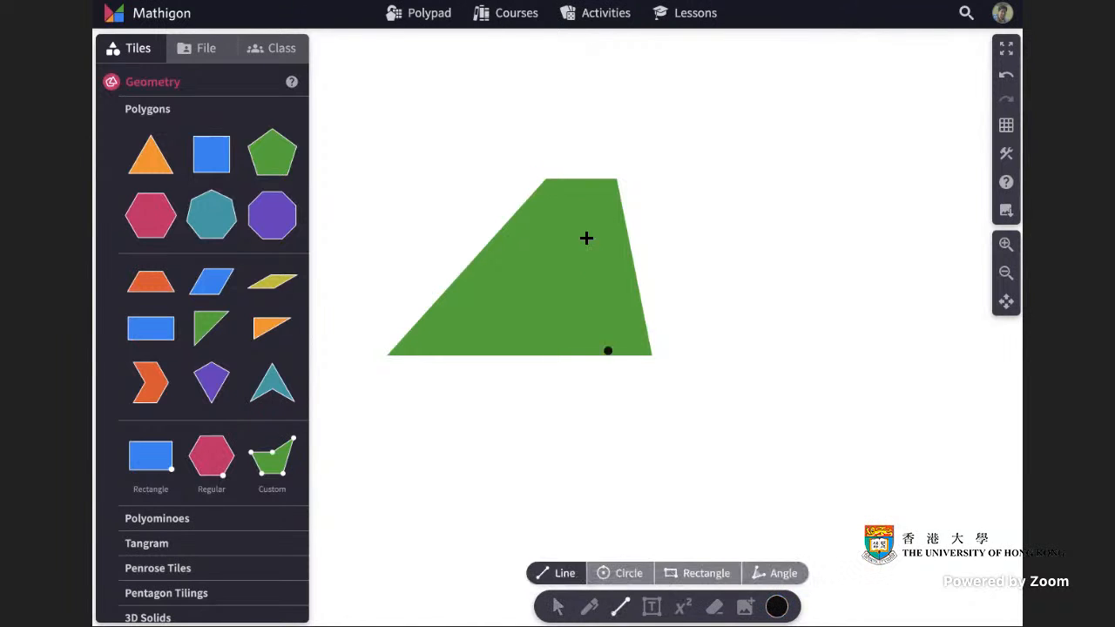
pyautogui.moveTo(545, 179)
pyautogui.mouseDown()
pyautogui.moveTo(366, 381)
pyautogui.moveTo(386, 355)
pyautogui.moveTo(651, 355)
pyautogui.moveTo(617, 179)
pyautogui.moveTo(545, 178)
pyautogui.mouseUp()
pyautogui.click(557, 607)
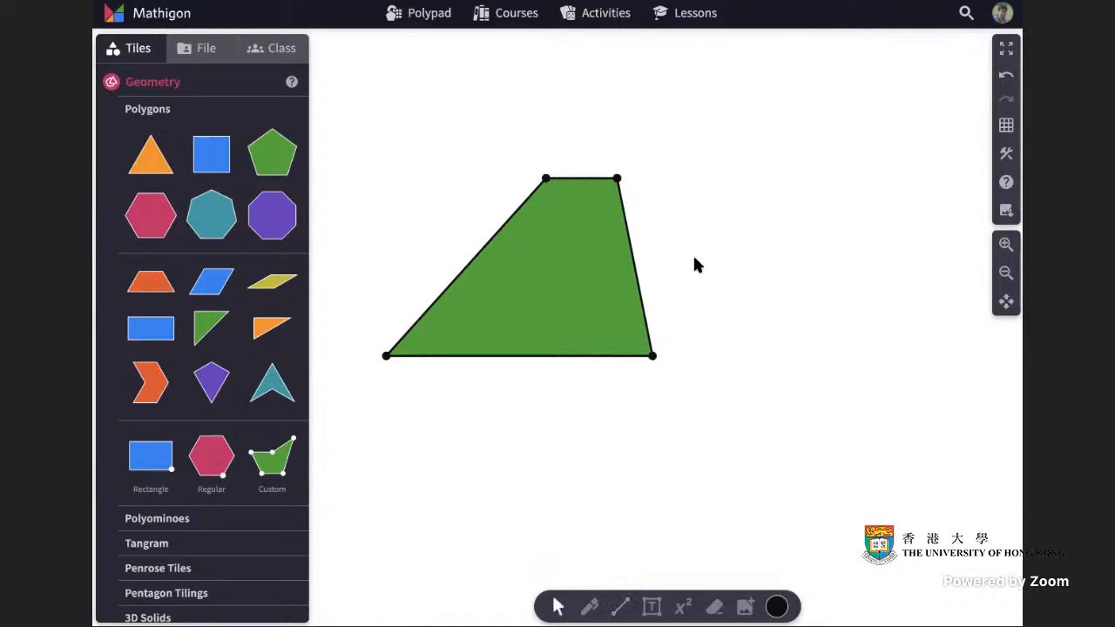
pyautogui.click(580, 355)
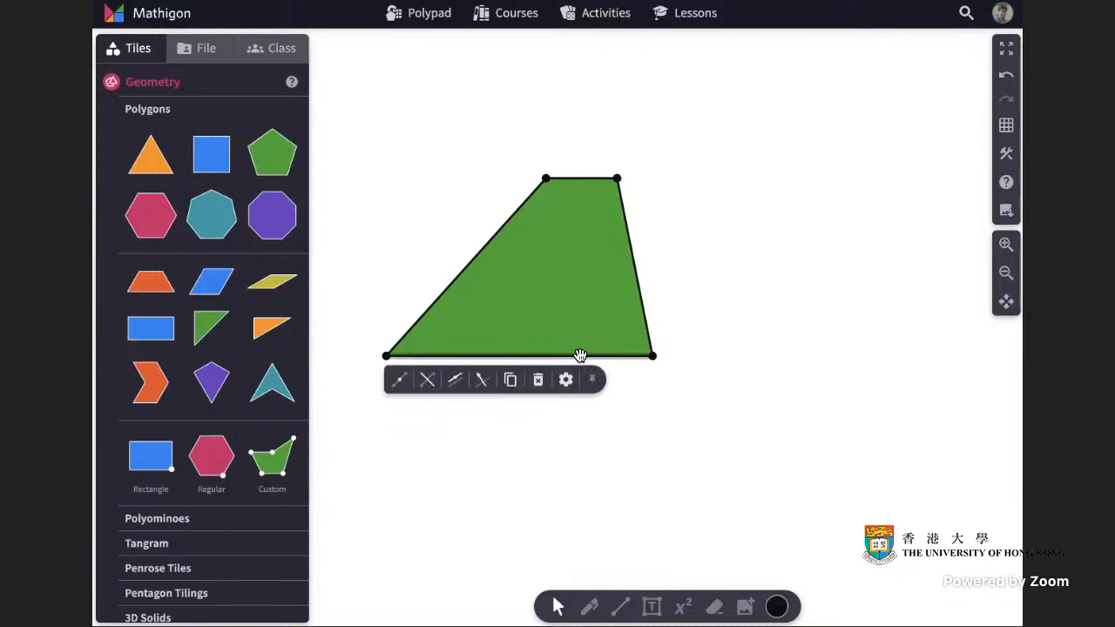
pyautogui.click(487, 389)
pyautogui.moveTo(552, 354); pyautogui.dragTo(546, 179)
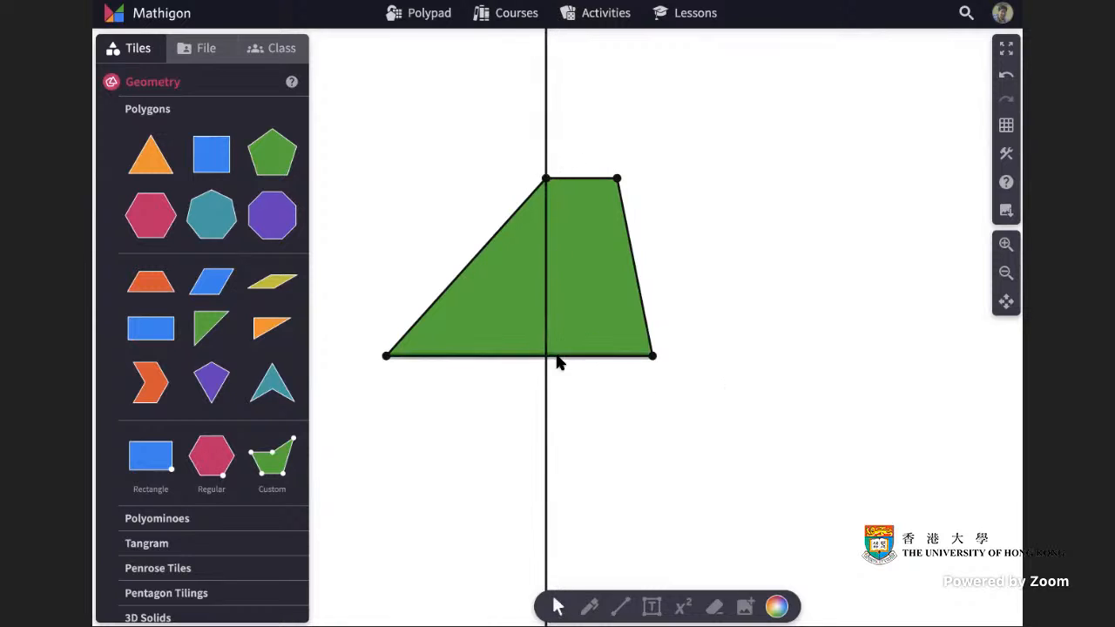
# Set the perpendicular line's interactivity to Invisible.
pyautogui.click(617, 607)
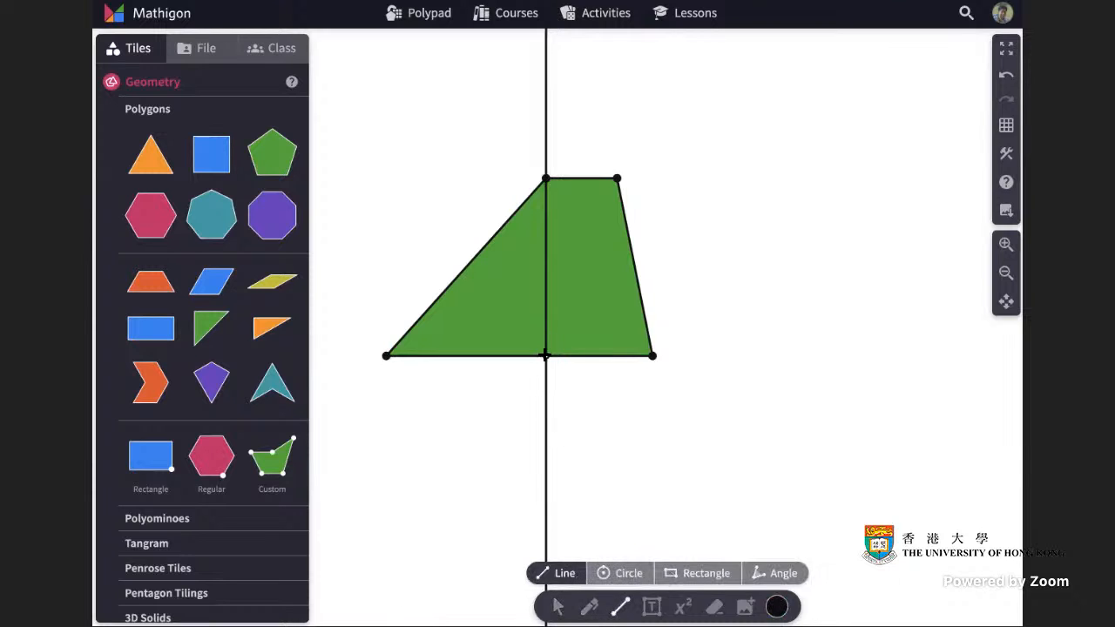
pyautogui.click(558, 607)
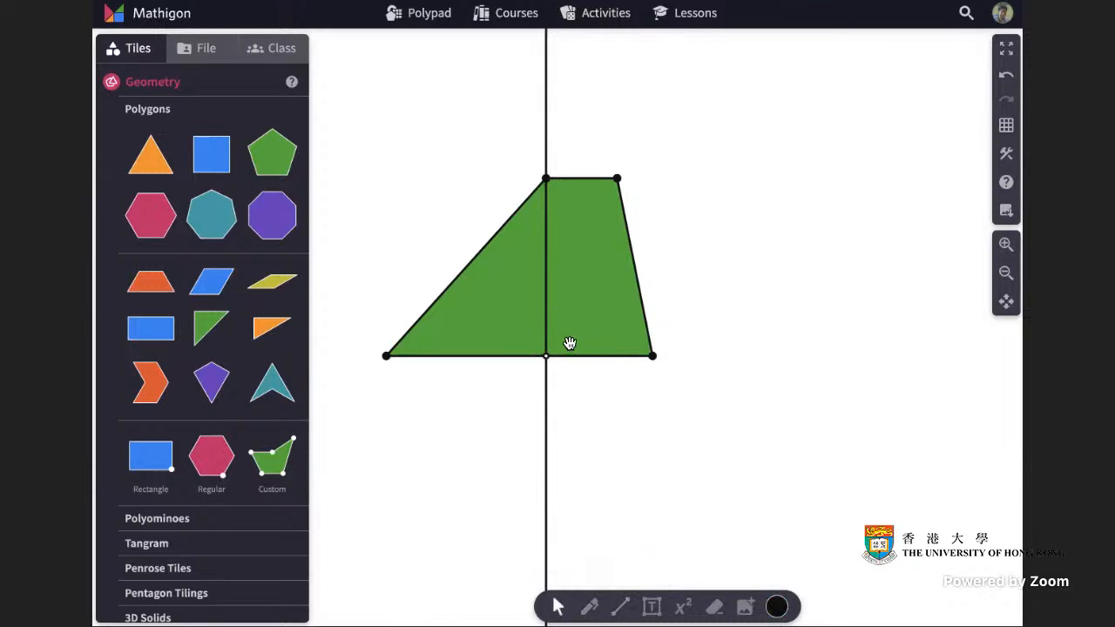
pyautogui.click(546, 262)
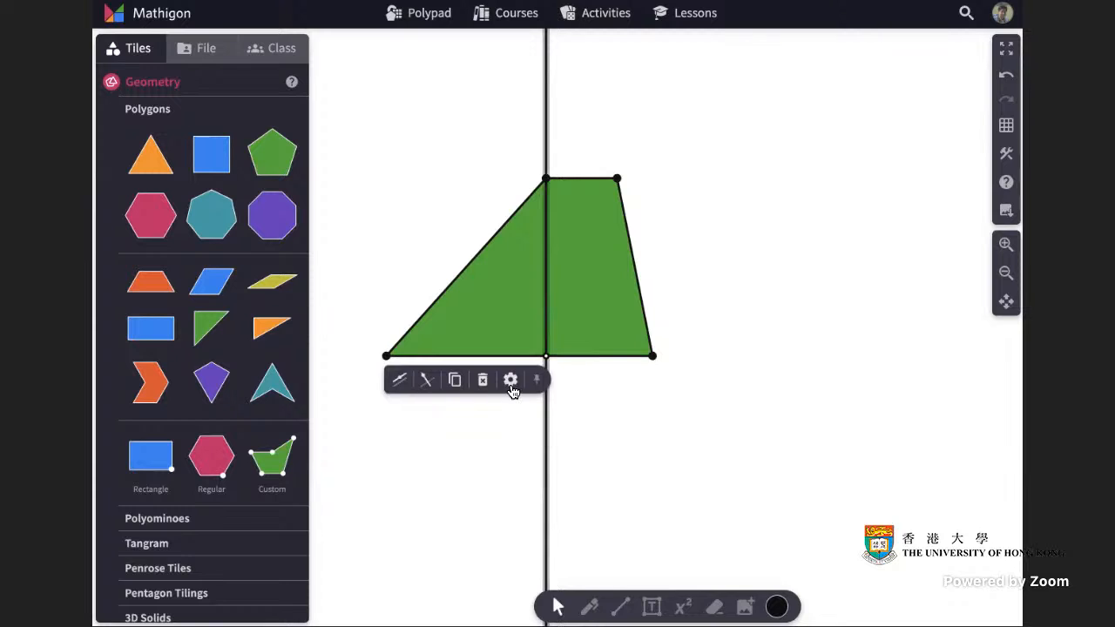
pyautogui.click(511, 380)
pyautogui.click(505, 443)
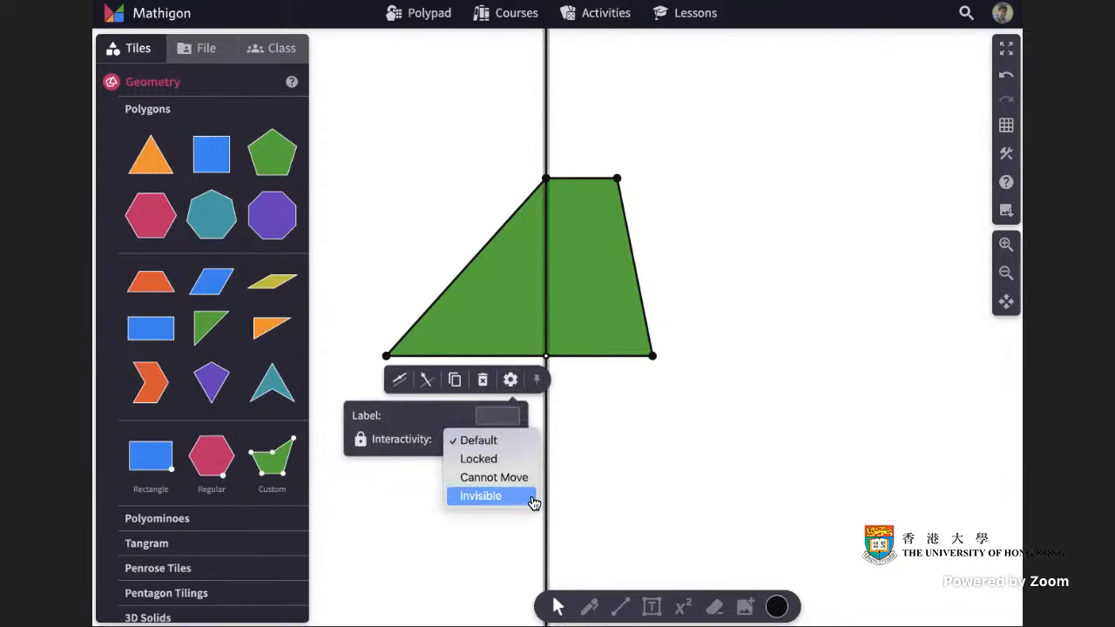
pyautogui.click(481, 496)
# Draw the height segment from the trapezoid's top-left vertex straight down to the base.
pyautogui.click(620, 607)
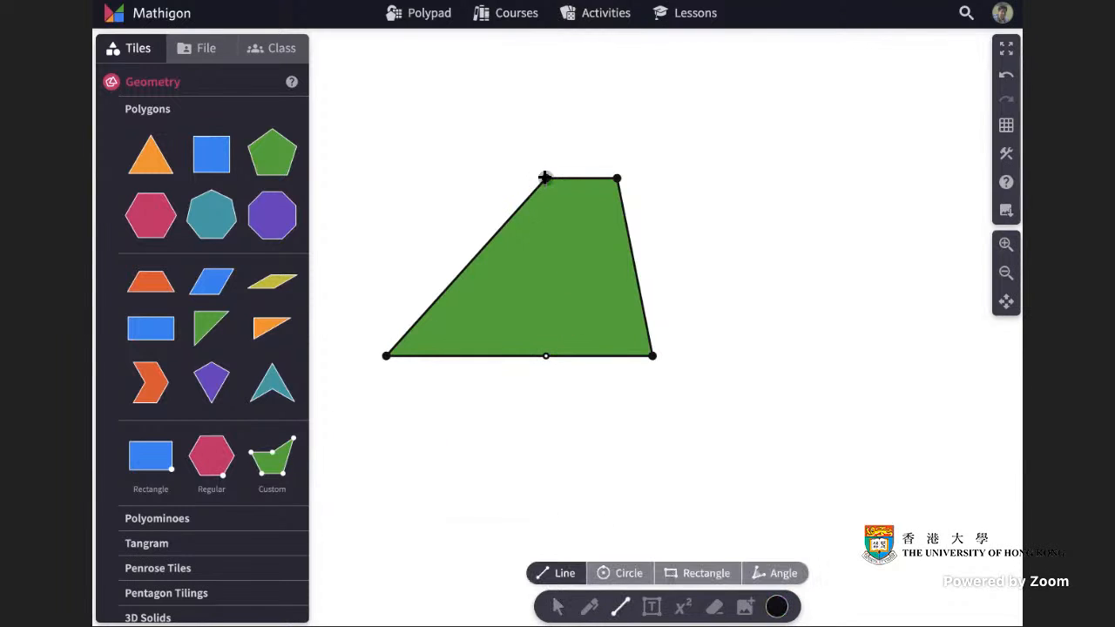
pyautogui.moveTo(544, 178); pyautogui.dragTo(546, 355)
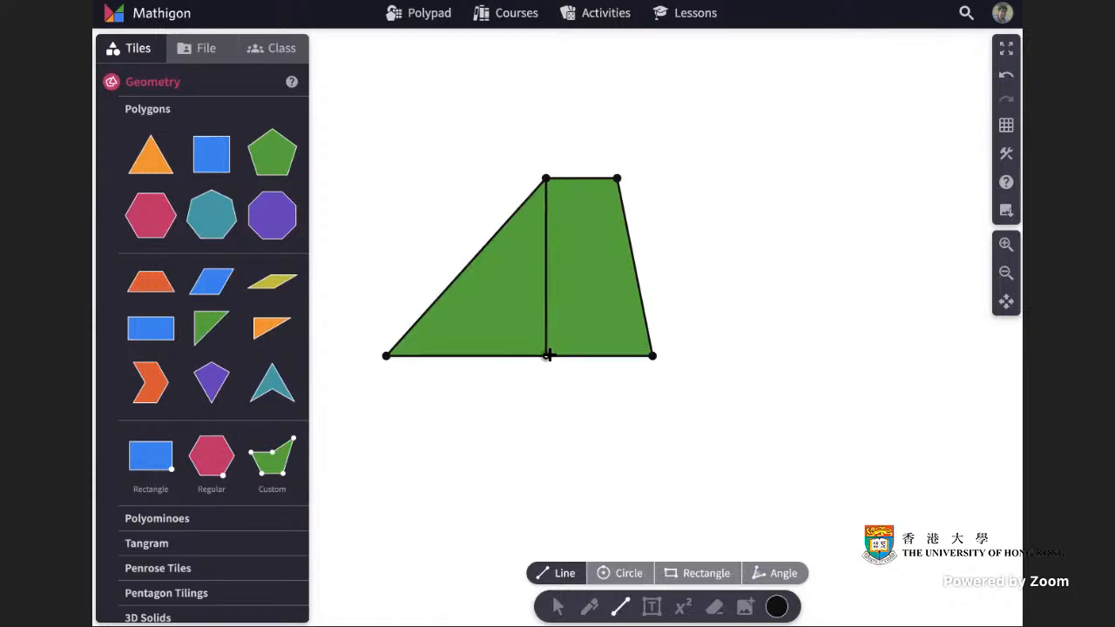
pyautogui.click(555, 605)
# Construct the perpendicular bisector of the height segment.
pyautogui.click(547, 286)
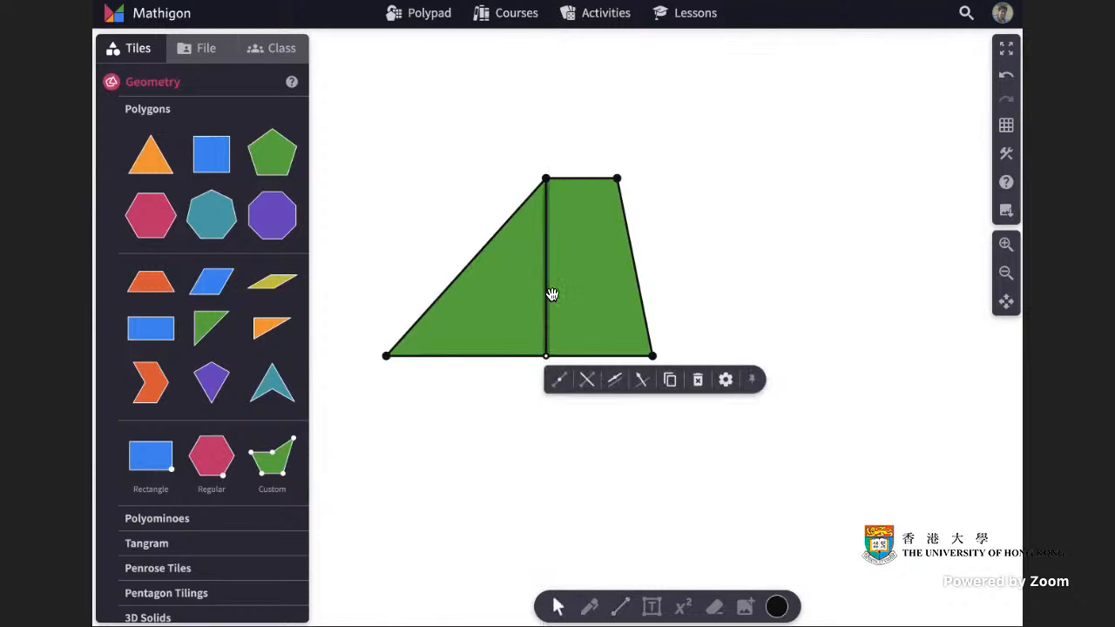
pyautogui.click(587, 386)
pyautogui.click(727, 346)
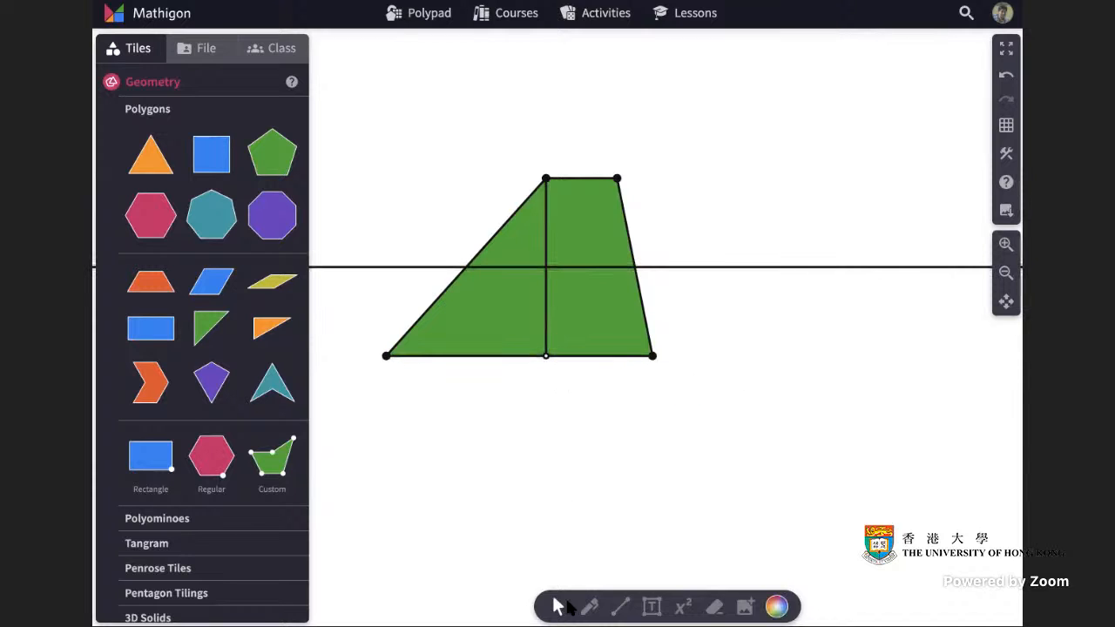
pyautogui.click(620, 607)
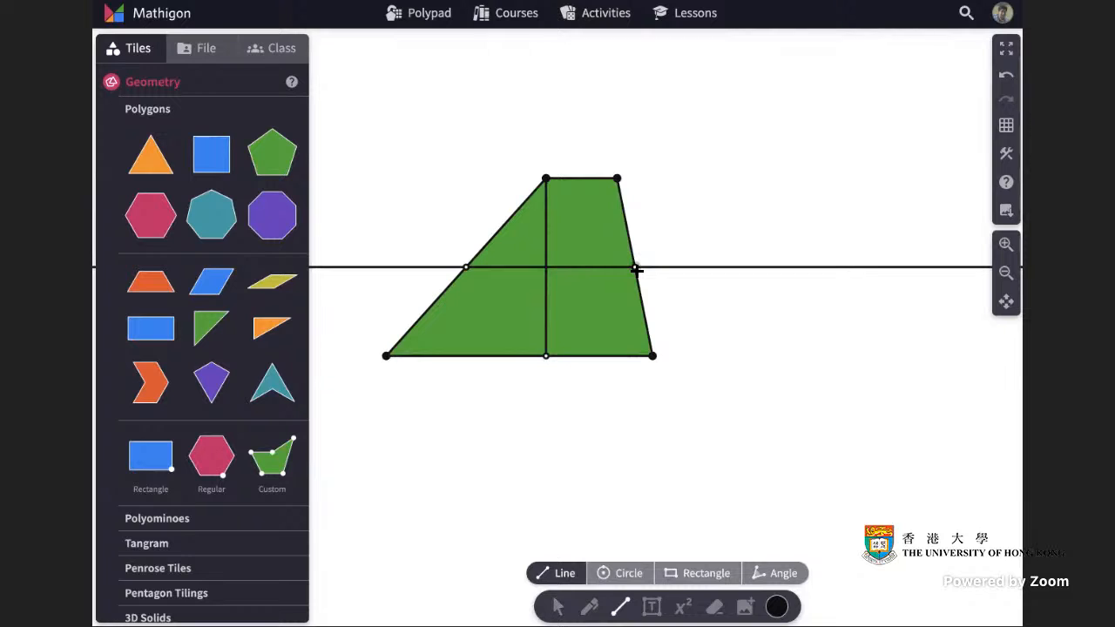
pyautogui.click(562, 607)
# Set the perpendicular bisector's interactivity to Invisible.
pyautogui.click(754, 269)
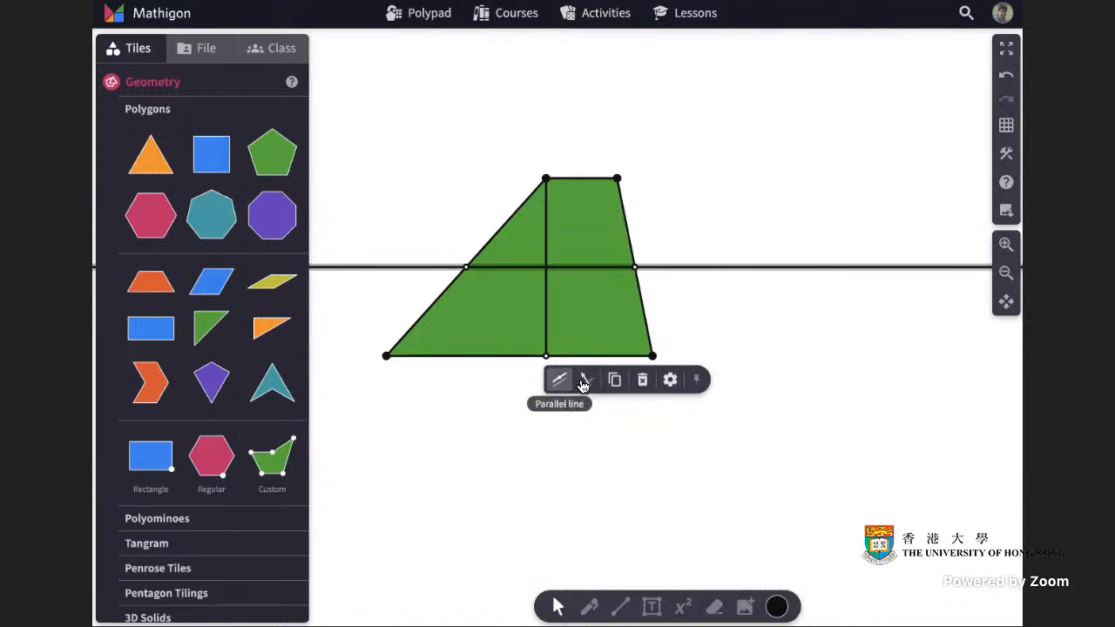
pyautogui.click(670, 380)
pyautogui.click(666, 447)
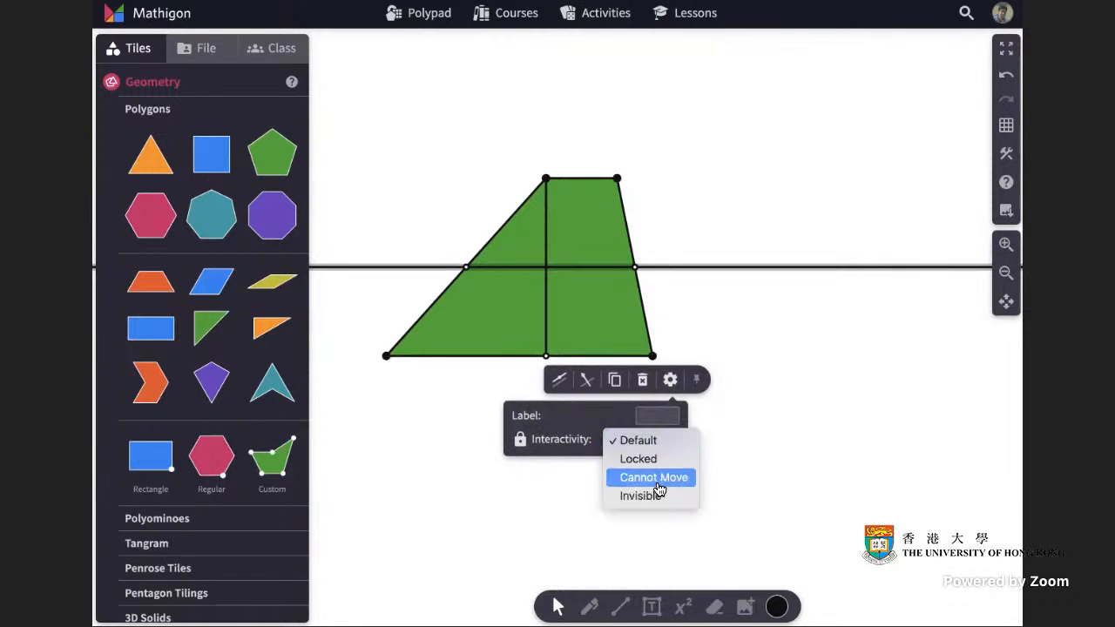
pyautogui.click(664, 496)
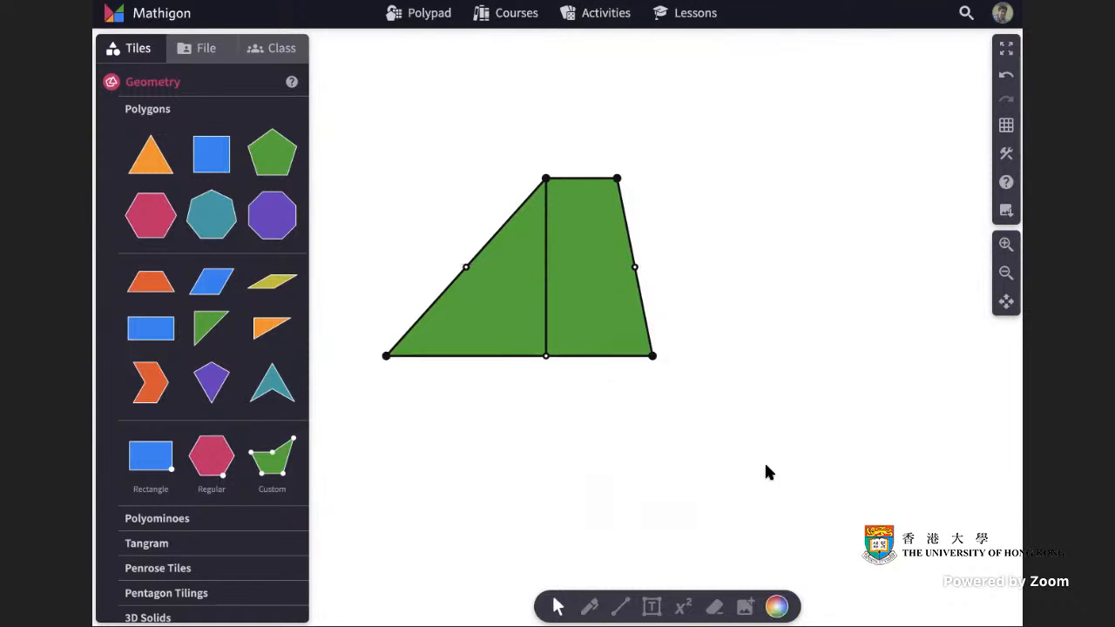
# Cut the trapezoid along the midline joining the midpoints of its two slanted sides.
pyautogui.click(607, 291)
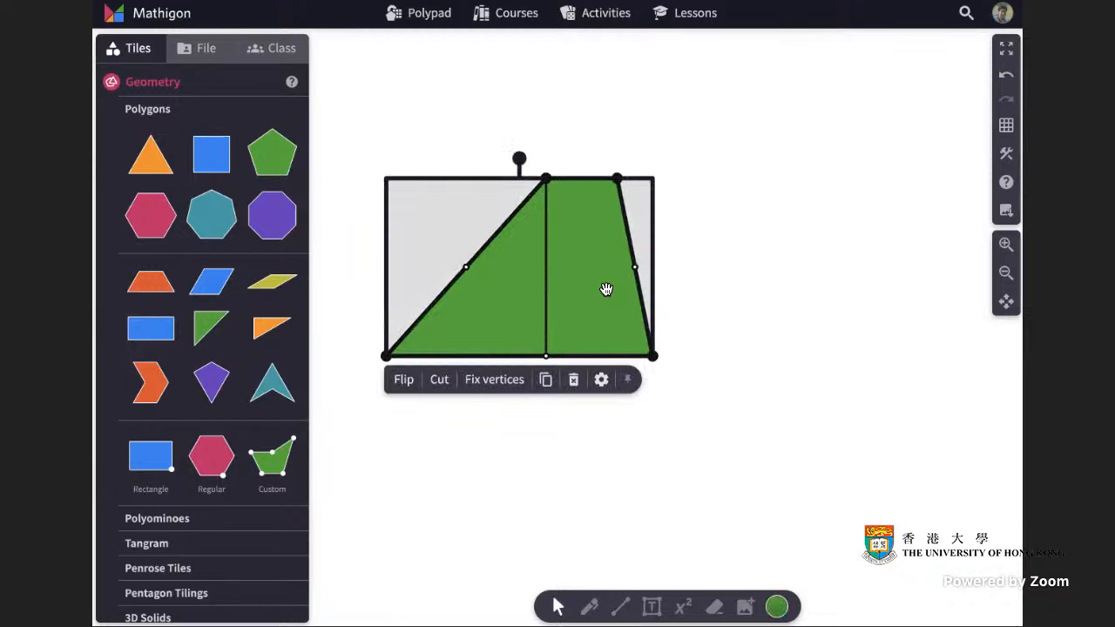
pyautogui.click(439, 379)
pyautogui.moveTo(467, 267); pyautogui.dragTo(635, 267)
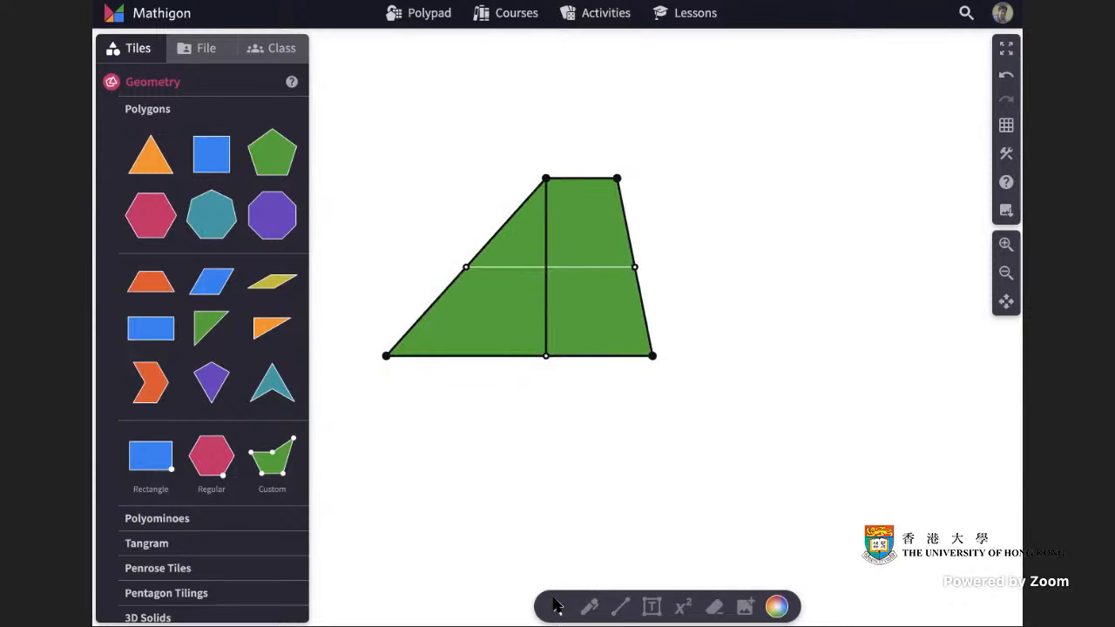
# Move the top piece aside, rotate it 180° and fit it against the bottom piece to form a parallelogram.
pyautogui.click(558, 606)
pyautogui.click(583, 241)
pyautogui.moveTo(600, 244); pyautogui.dragTo(787, 249)
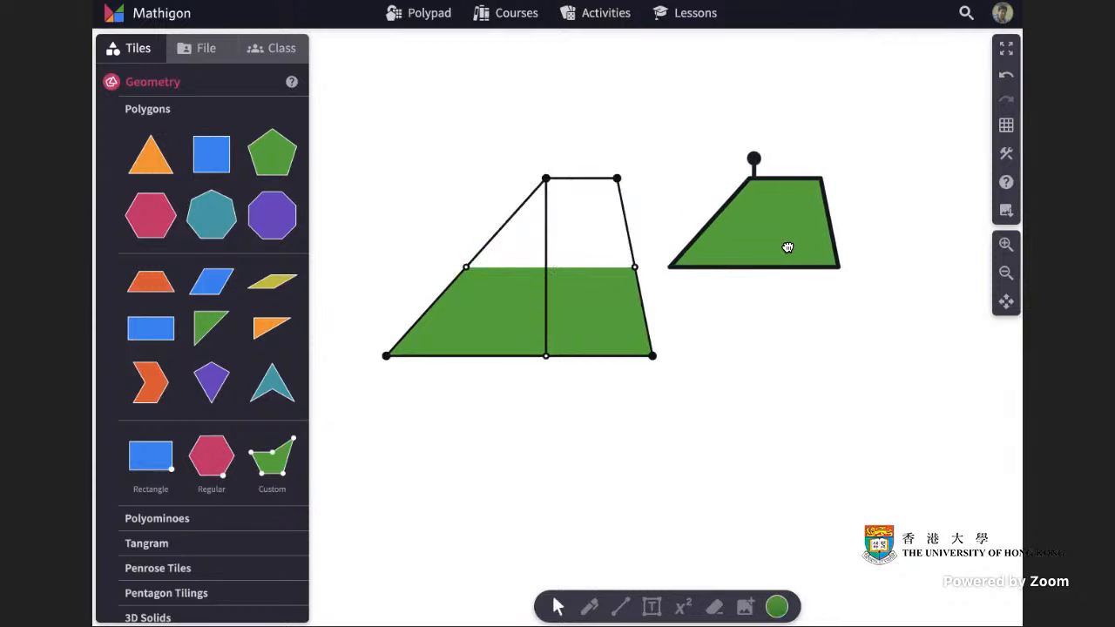
pyautogui.moveTo(754, 161); pyautogui.dragTo(743, 353)
pyautogui.moveTo(739, 241); pyautogui.dragTo(705, 330)
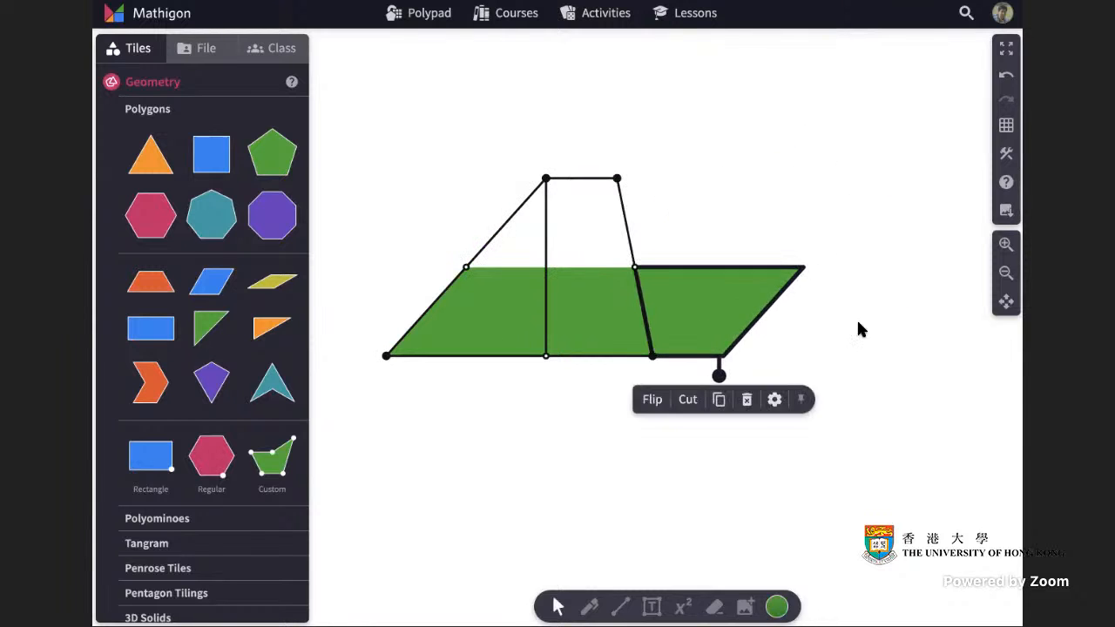
pyautogui.click(858, 326)
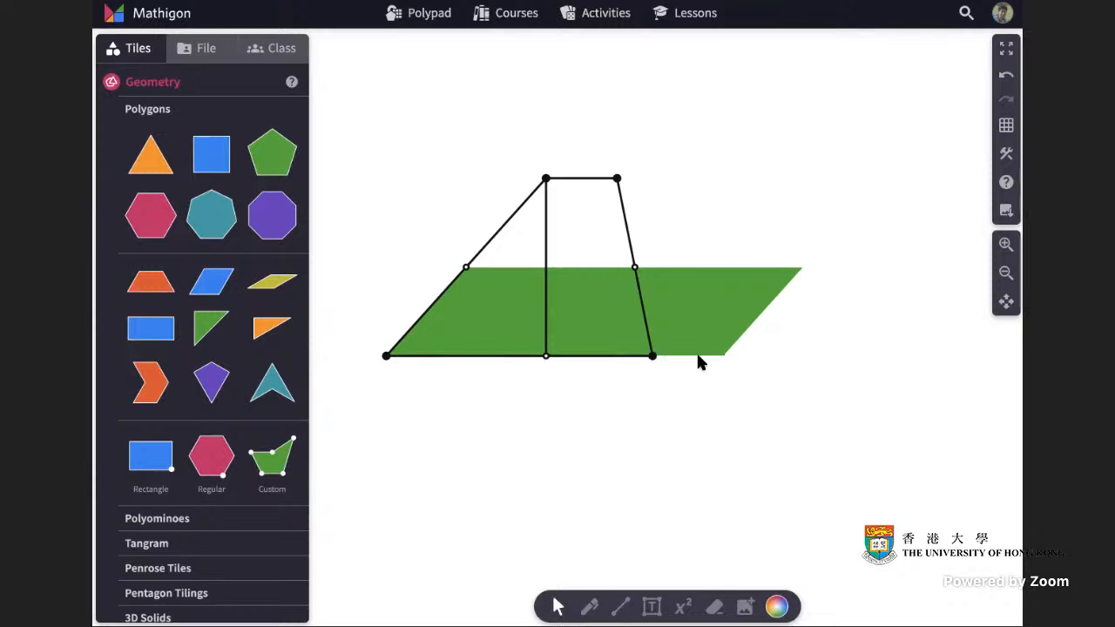
# Undo the rotation and moves of the top piece.
pyautogui.moveTo(709, 293)
pyautogui.mouseDown()
pyautogui.moveTo(804, 291)
pyautogui.moveTo(717, 294)
pyautogui.mouseUp()
pyautogui.click(847, 283)
pyautogui.click(721, 301)
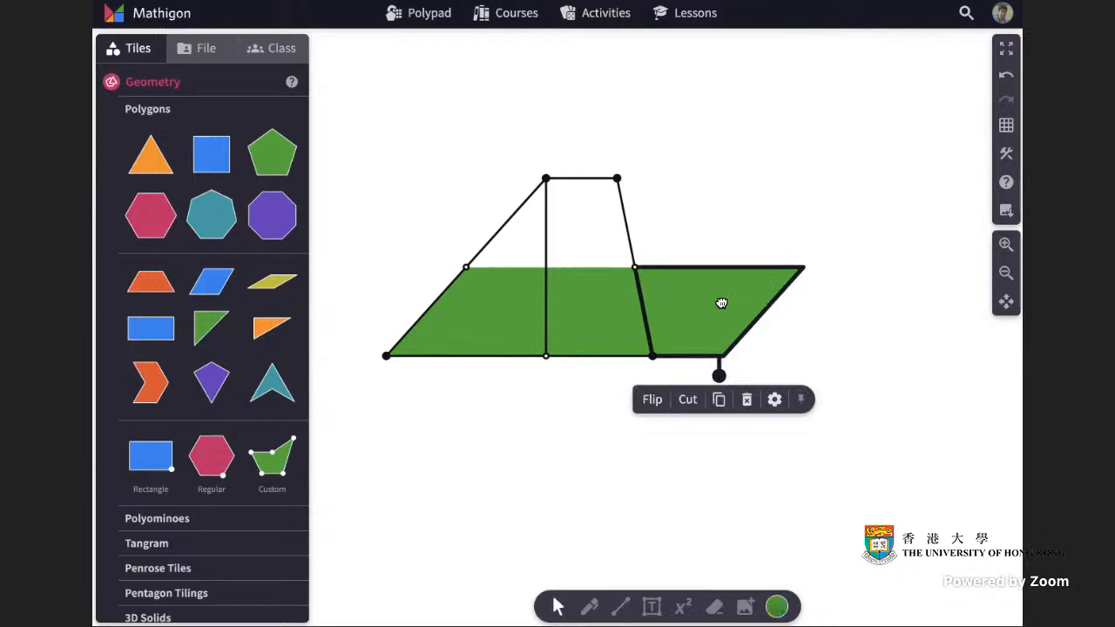
pyautogui.click(1007, 79)
pyautogui.click(1008, 78)
pyautogui.click(1007, 79)
pyautogui.click(1008, 78)
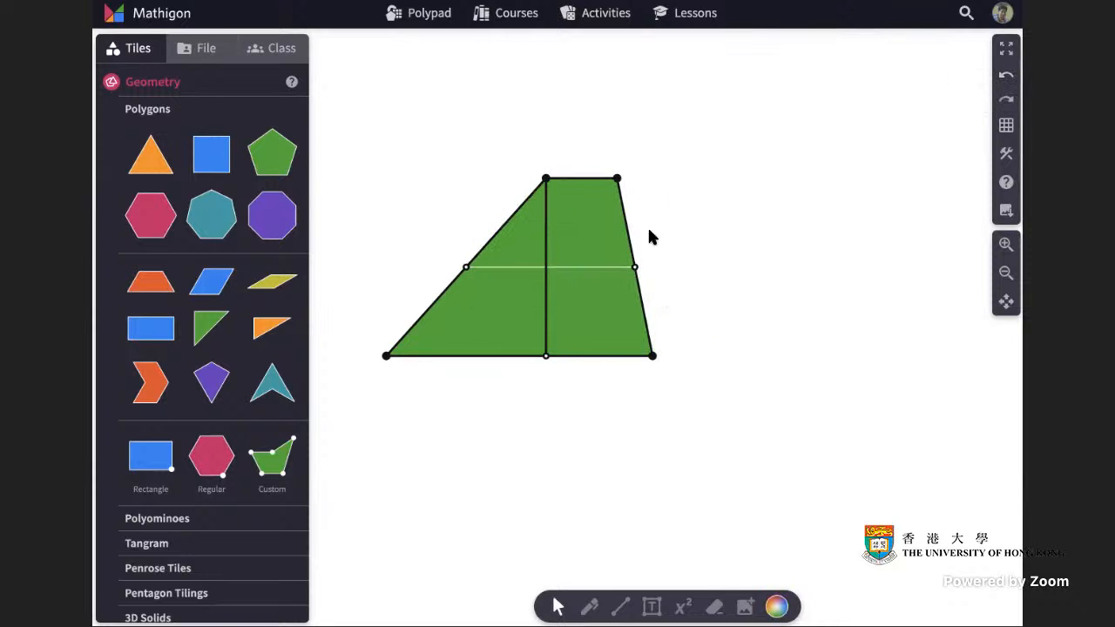
# Select the vertical height segment and delete it.
pyautogui.click(545, 223)
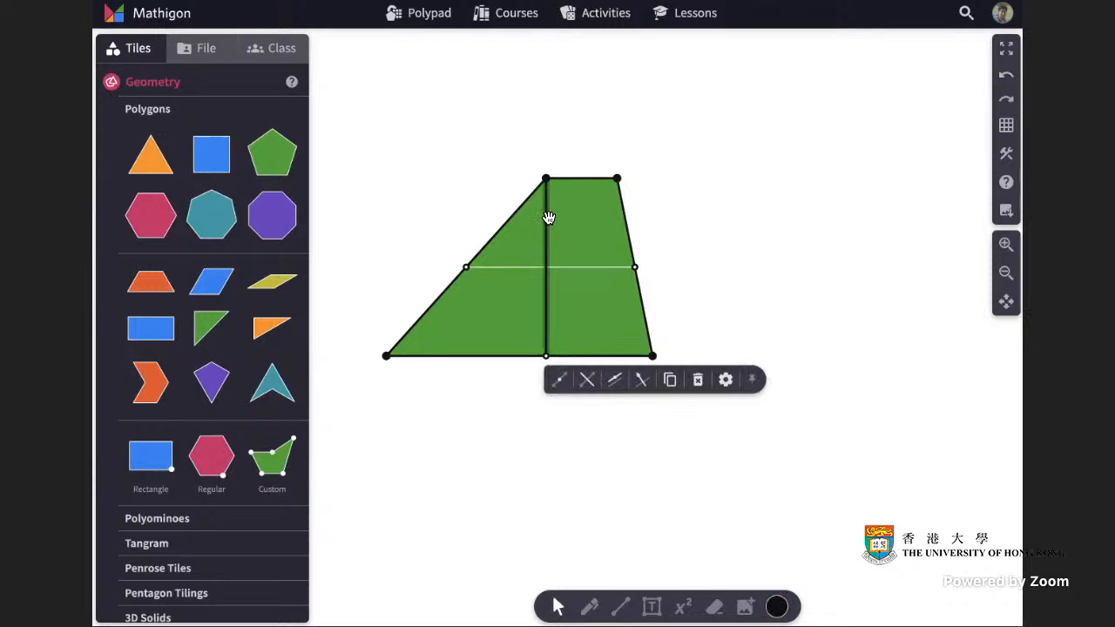
pyautogui.press('Delete')
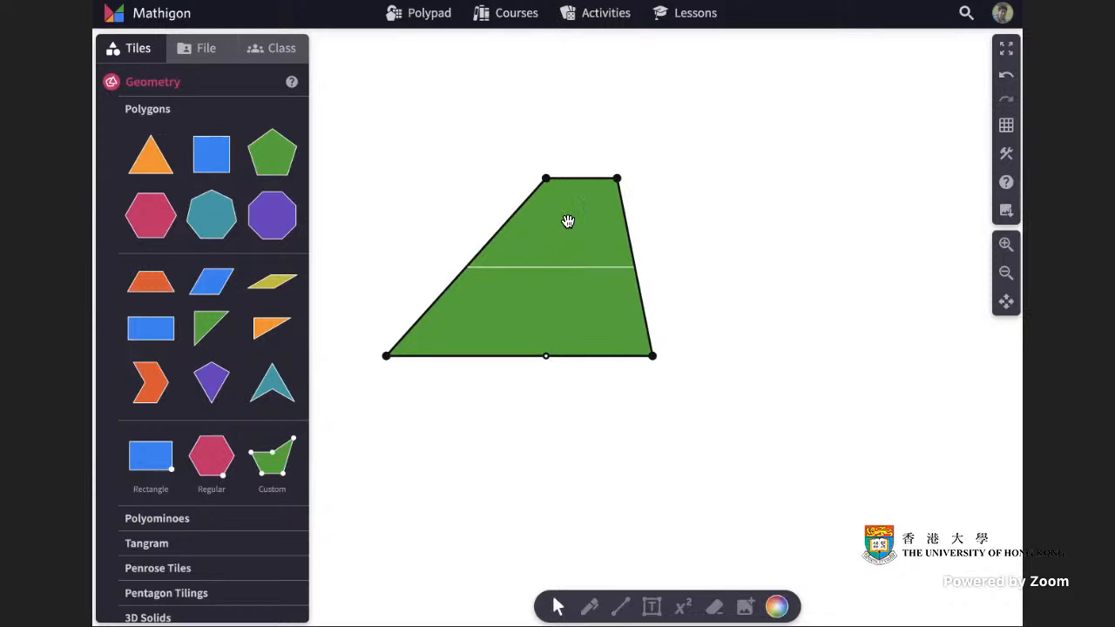
# Select both trapezoid pieces and join them back into one shape.
pyautogui.click(573, 237)
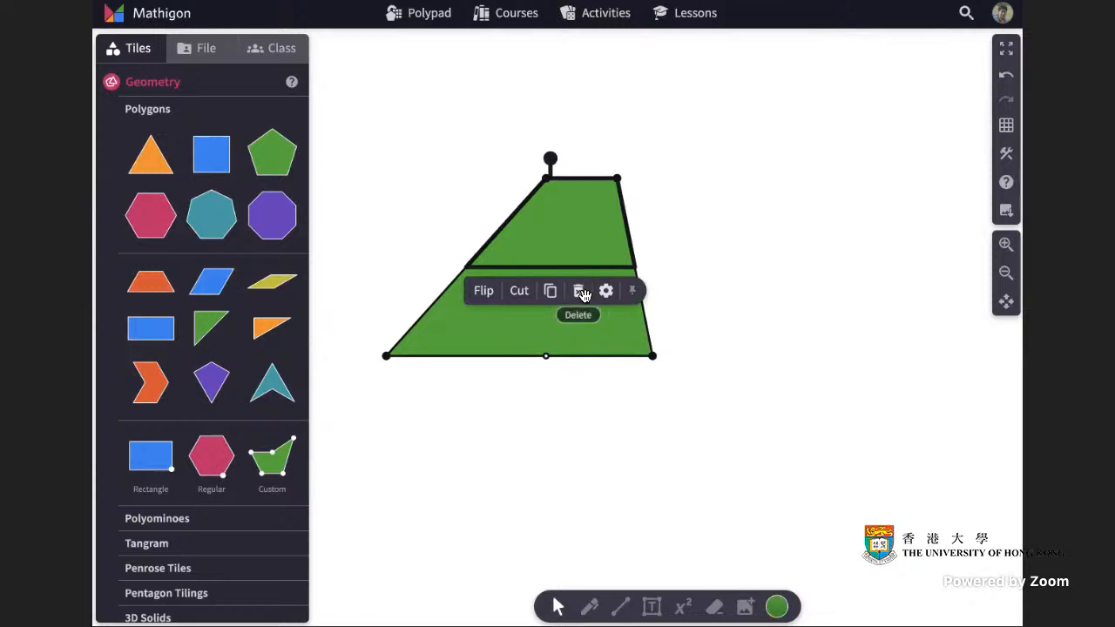
pyautogui.keyDown('shift'); pyautogui.click(599, 324); pyautogui.keyUp('shift')
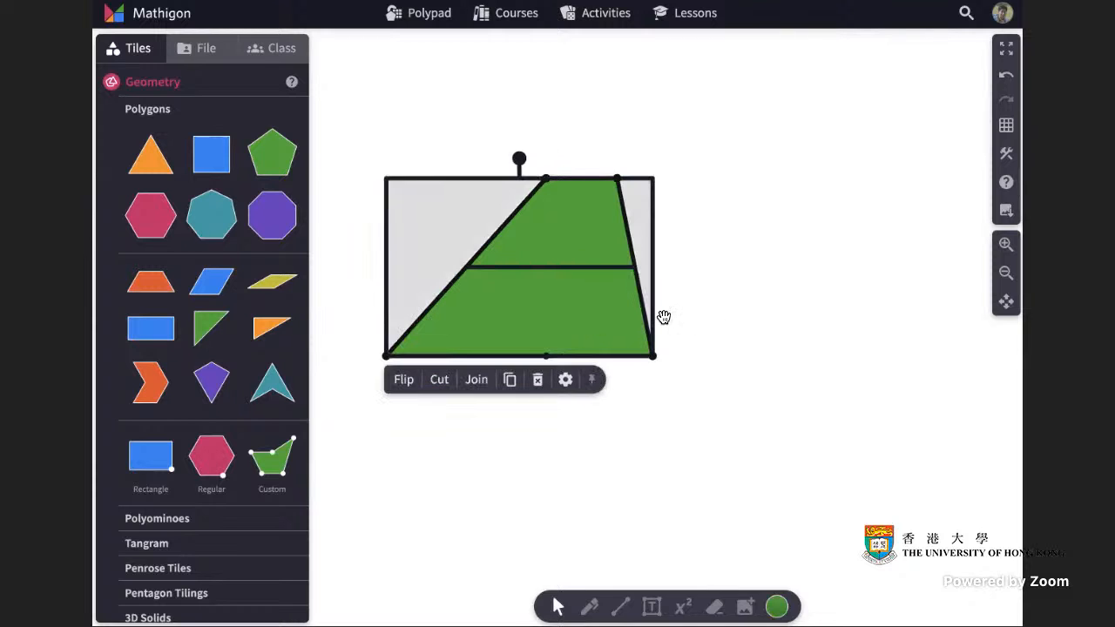
pyautogui.click(477, 380)
pyautogui.click(781, 304)
pyautogui.moveTo(590, 269)
pyautogui.mouseDown()
pyautogui.moveTo(863, 258)
pyautogui.moveTo(587, 270)
pyautogui.mouseUp()
pyautogui.click(751, 254)
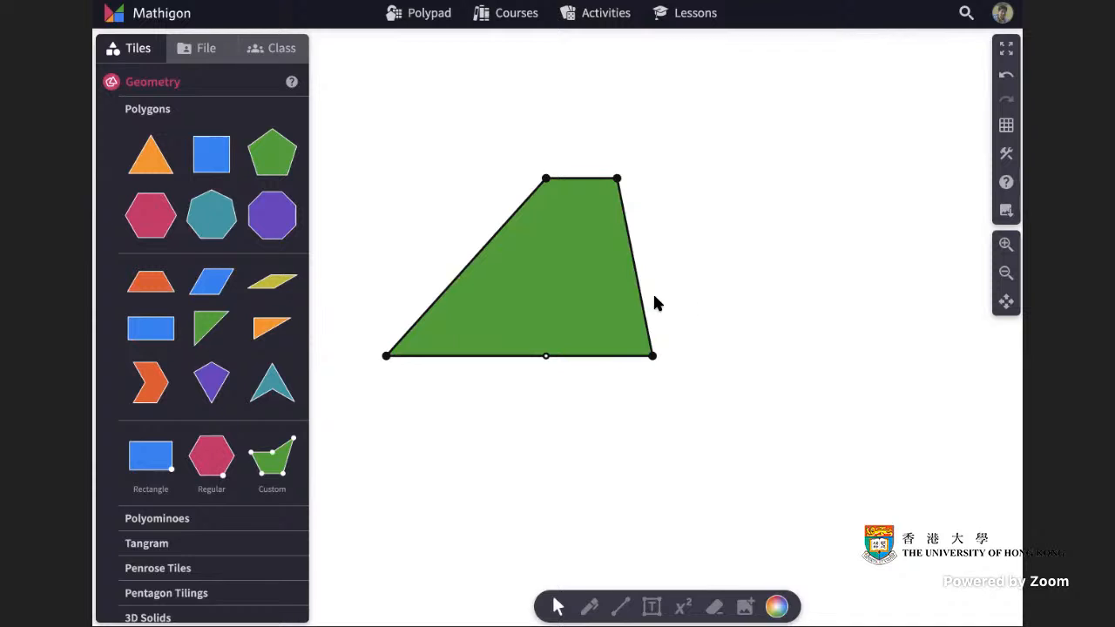
# Cut the trapezoid along the diagonal from its top-left vertex to its bottom-right vertex.
pyautogui.click(581, 291)
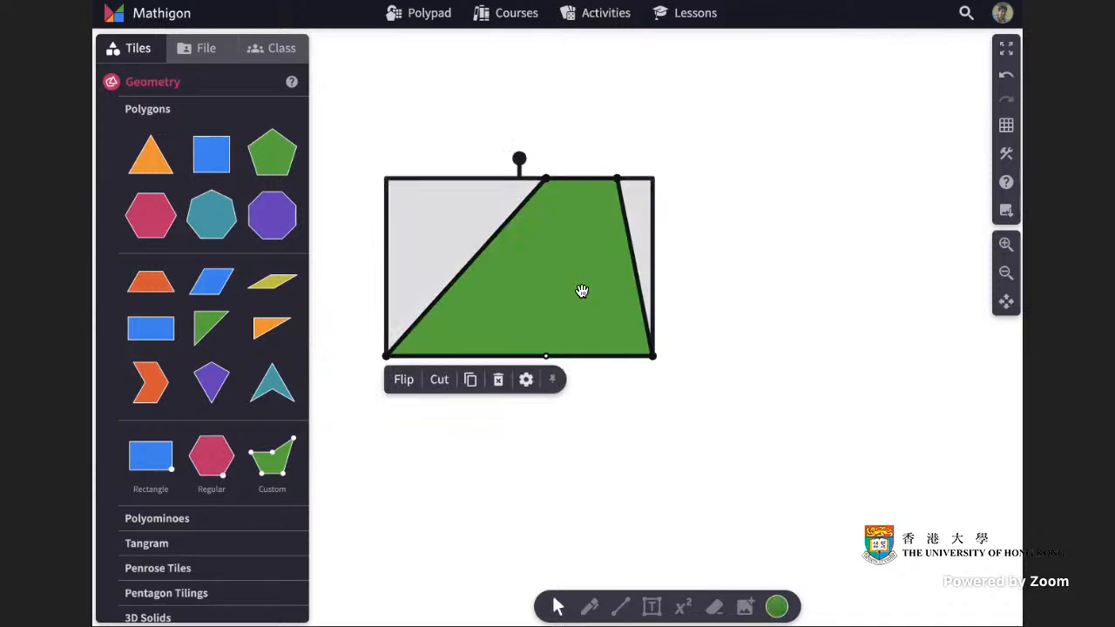
pyautogui.click(439, 381)
pyautogui.moveTo(547, 180); pyautogui.dragTo(652, 356)
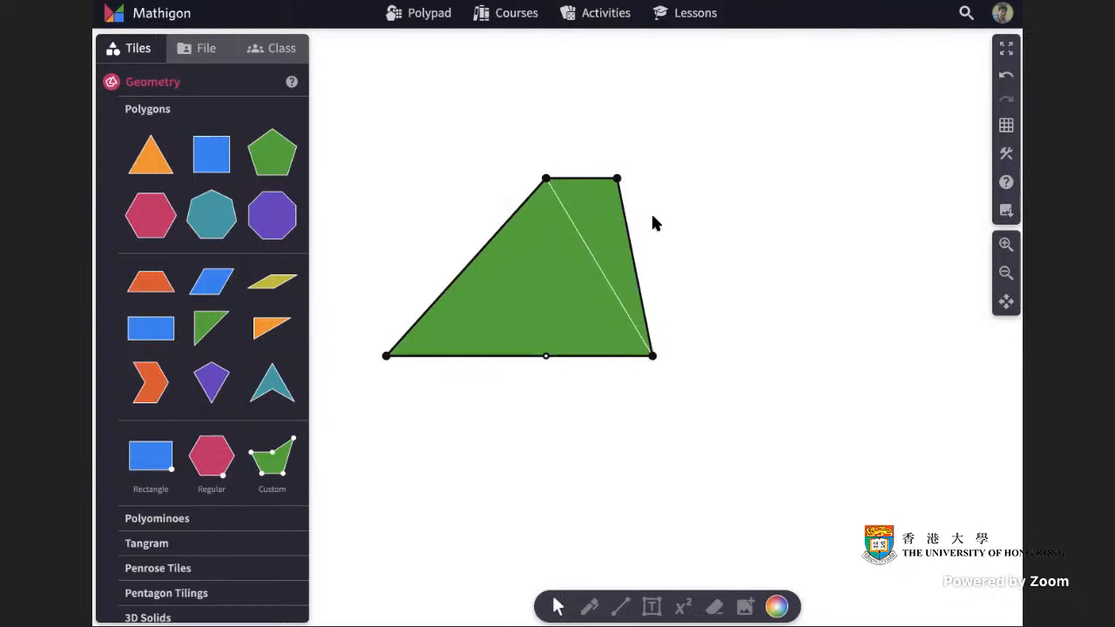
# Pull the small triangle piece off the trapezoid, rotate it and set it aside in the lower right.
pyautogui.moveTo(596, 204); pyautogui.dragTo(781, 201)
pyautogui.moveTo(786, 158); pyautogui.dragTo(791, 398)
pyautogui.moveTo(792, 341); pyautogui.dragTo(689, 342)
pyautogui.click(817, 339)
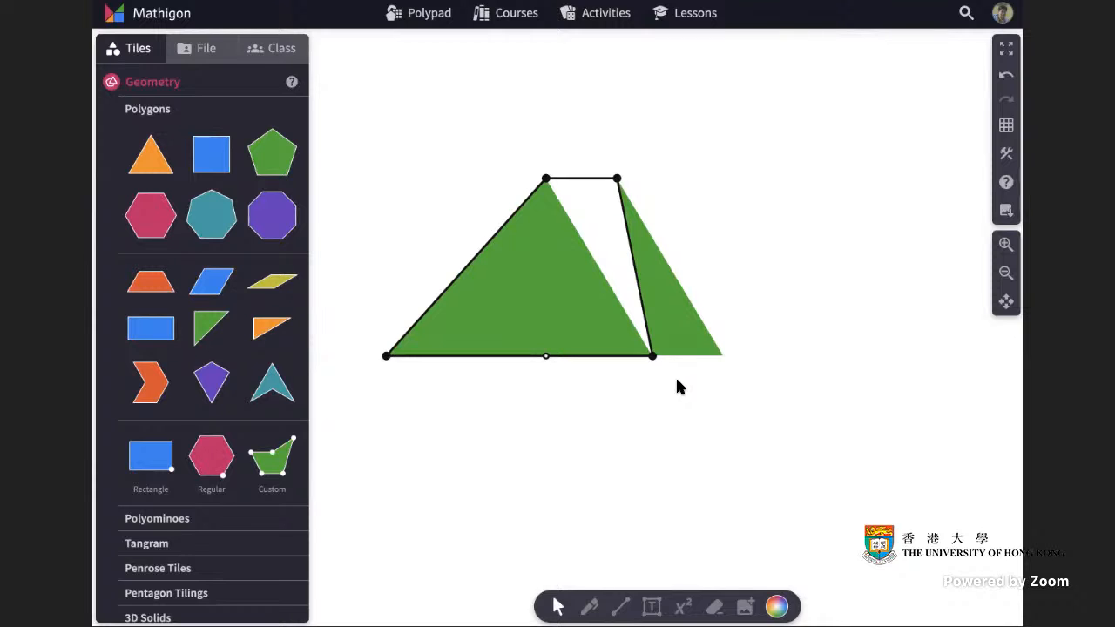
pyautogui.moveTo(688, 293); pyautogui.dragTo(897, 500)
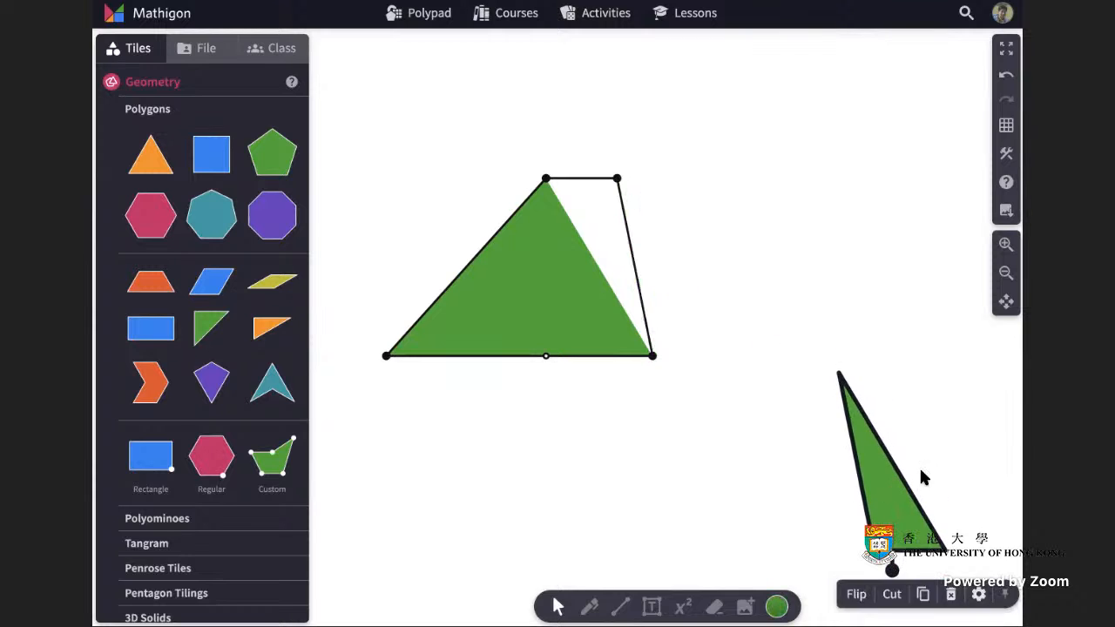
pyautogui.click(920, 468)
# Add a custom polygon beside the trapezoid and recolour it orange.
pyautogui.moveTo(272, 452); pyautogui.dragTo(698, 307)
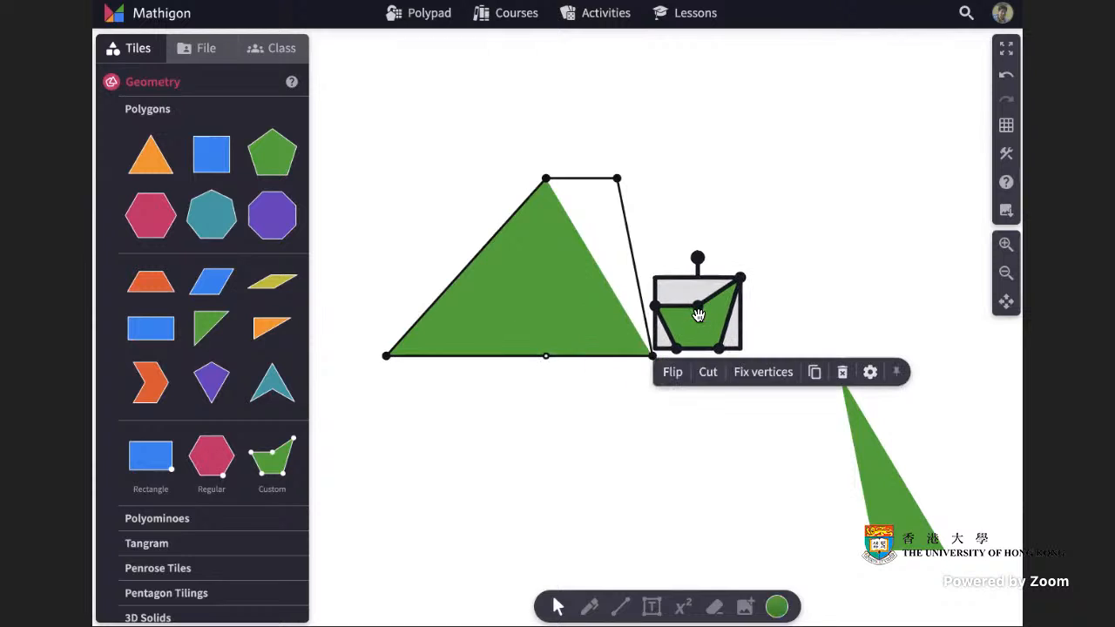
pyautogui.click(778, 607)
pyautogui.click(723, 557)
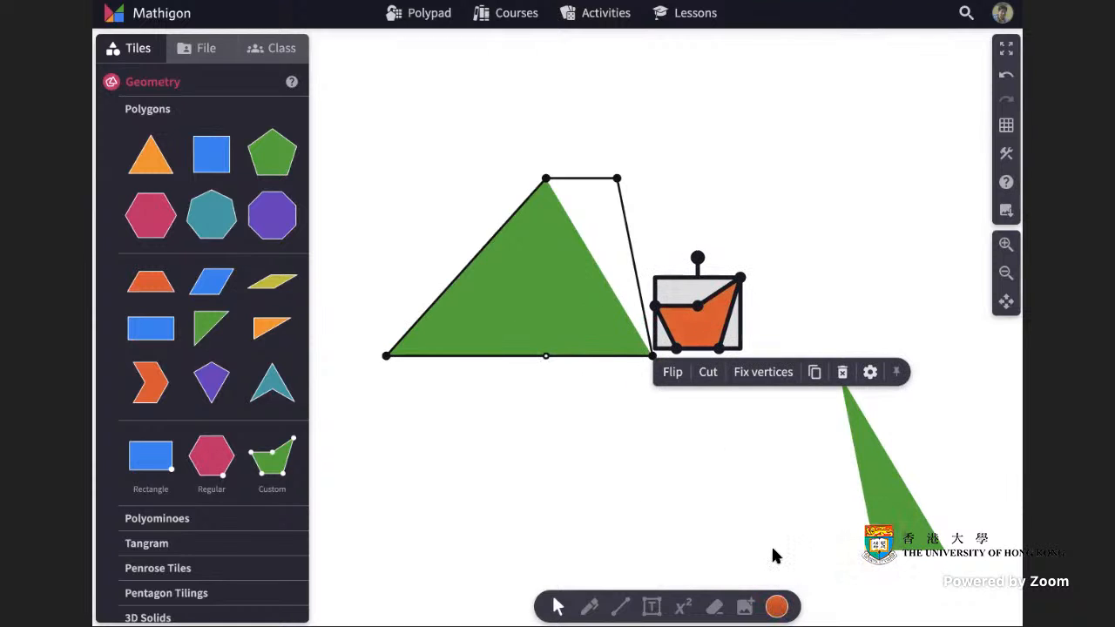
pyautogui.click(777, 607)
pyautogui.click(714, 545)
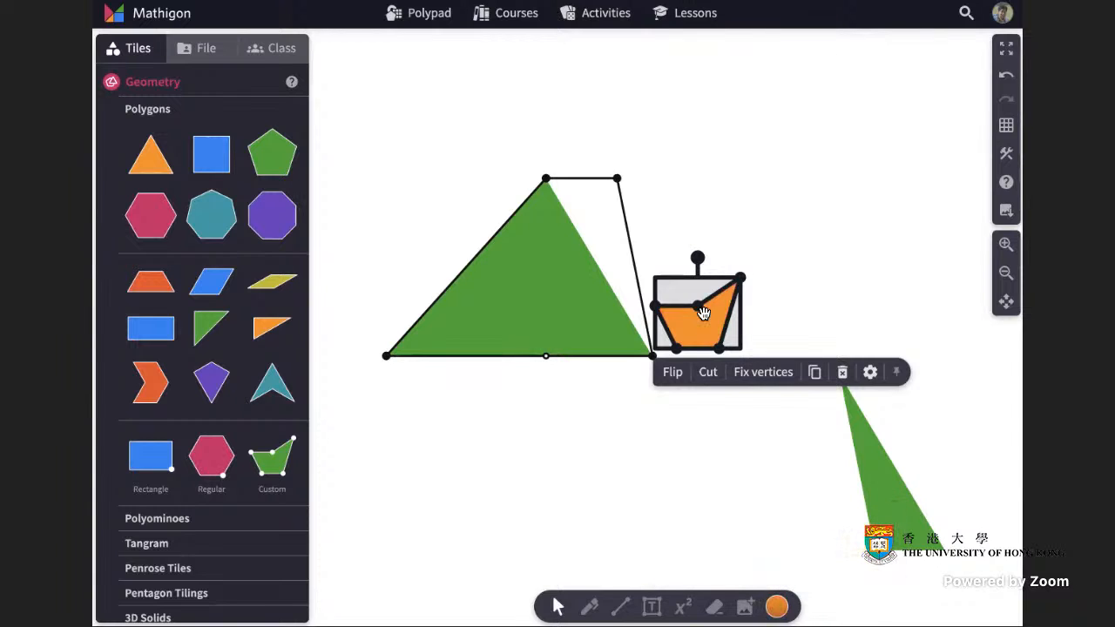
# Reduce the custom polygon to a triangle and fit its vertices onto the trapezoid's right-hand triangular part.
pyautogui.click(656, 307)
pyautogui.click(740, 277)
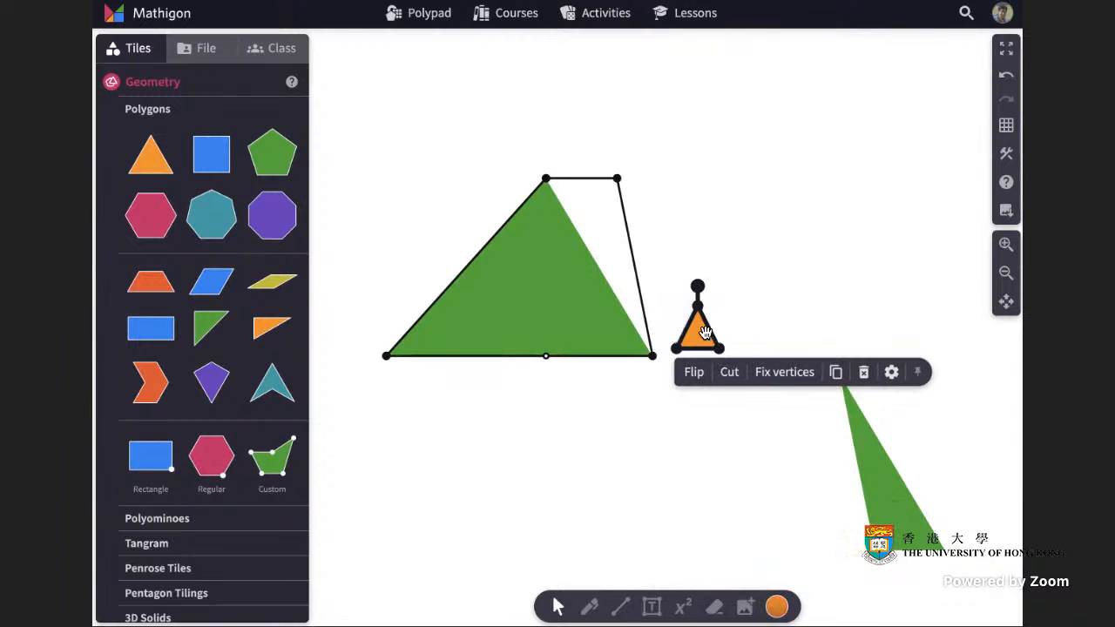
pyautogui.moveTo(705, 332); pyautogui.dragTo(725, 253)
pyautogui.click(1005, 75)
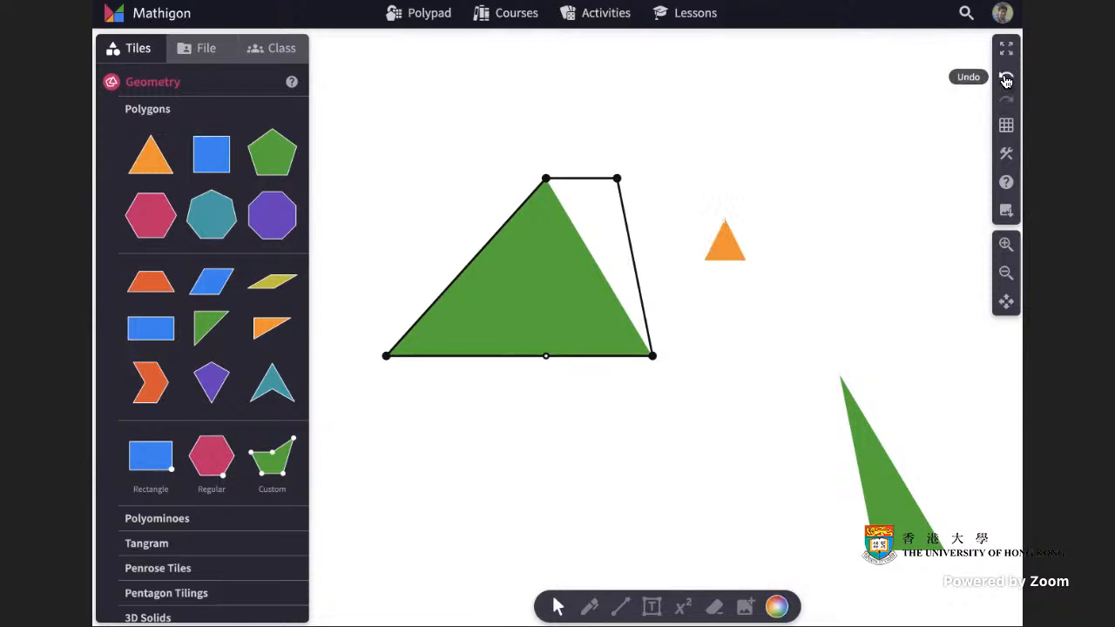
pyautogui.click(1005, 76)
pyautogui.moveTo(620, 261); pyautogui.dragTo(553, 182)
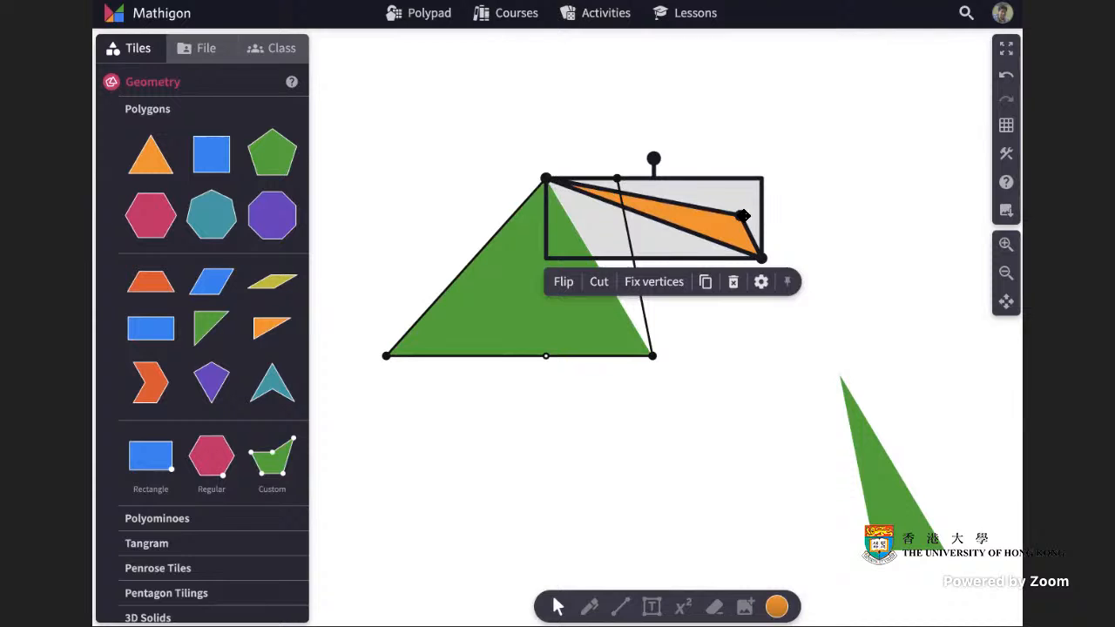
pyautogui.moveTo(740, 215); pyautogui.dragTo(615, 182)
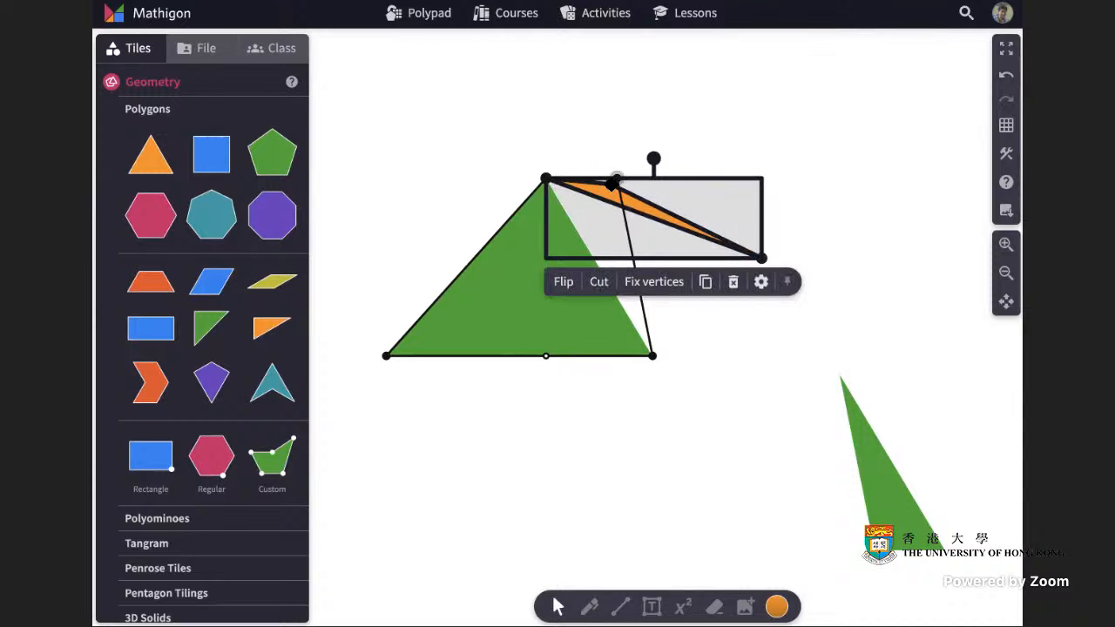
pyautogui.click(615, 183)
pyautogui.moveTo(763, 258); pyautogui.dragTo(651, 357)
pyautogui.click(775, 320)
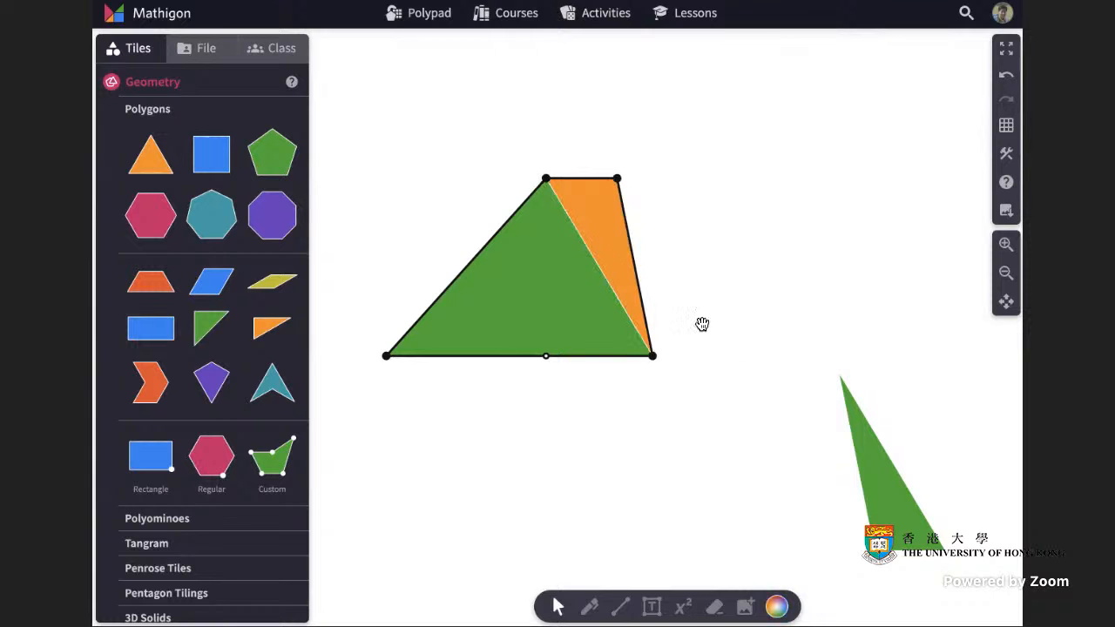
# Rotate the orange triangle 180° and place it against the trapezoid's bottom-right corner along the base line.
pyautogui.moveTo(894, 519)
pyautogui.mouseDown()
pyautogui.moveTo(918, 523)
pyautogui.moveTo(796, 508)
pyautogui.moveTo(828, 510)
pyautogui.moveTo(837, 544)
pyautogui.moveTo(911, 520)
pyautogui.mouseUp()
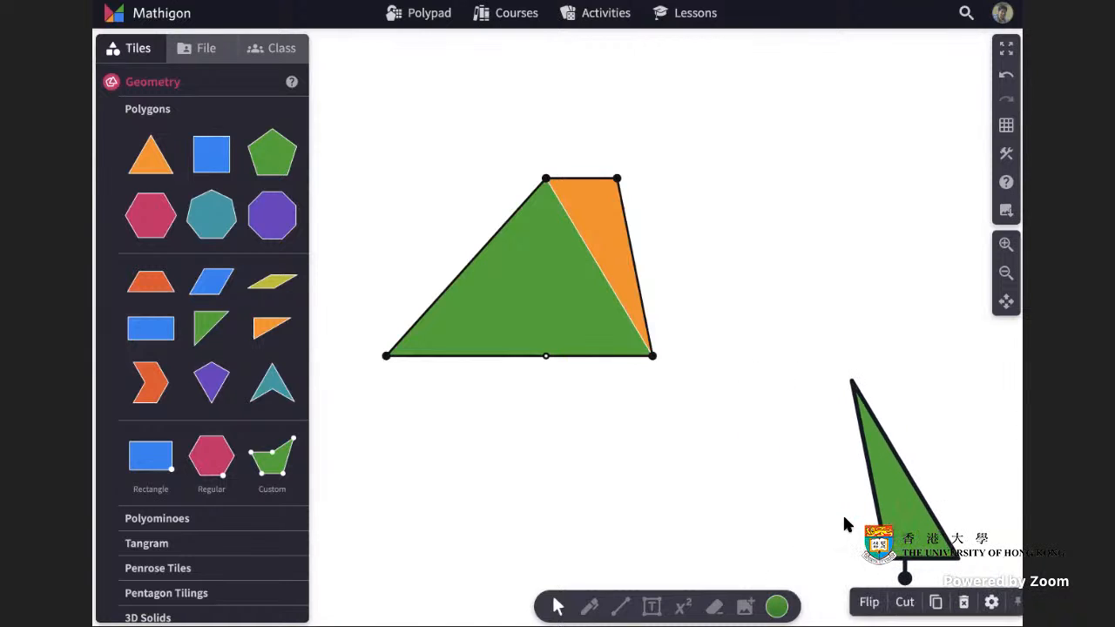
pyautogui.click(617, 217)
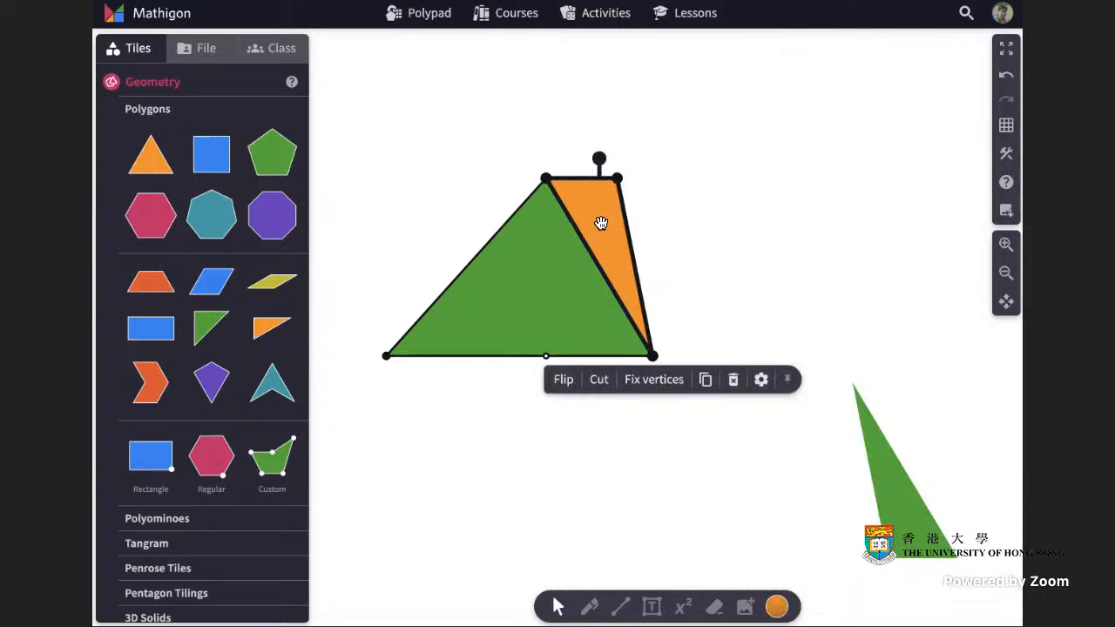
pyautogui.moveTo(601, 223); pyautogui.dragTo(672, 226)
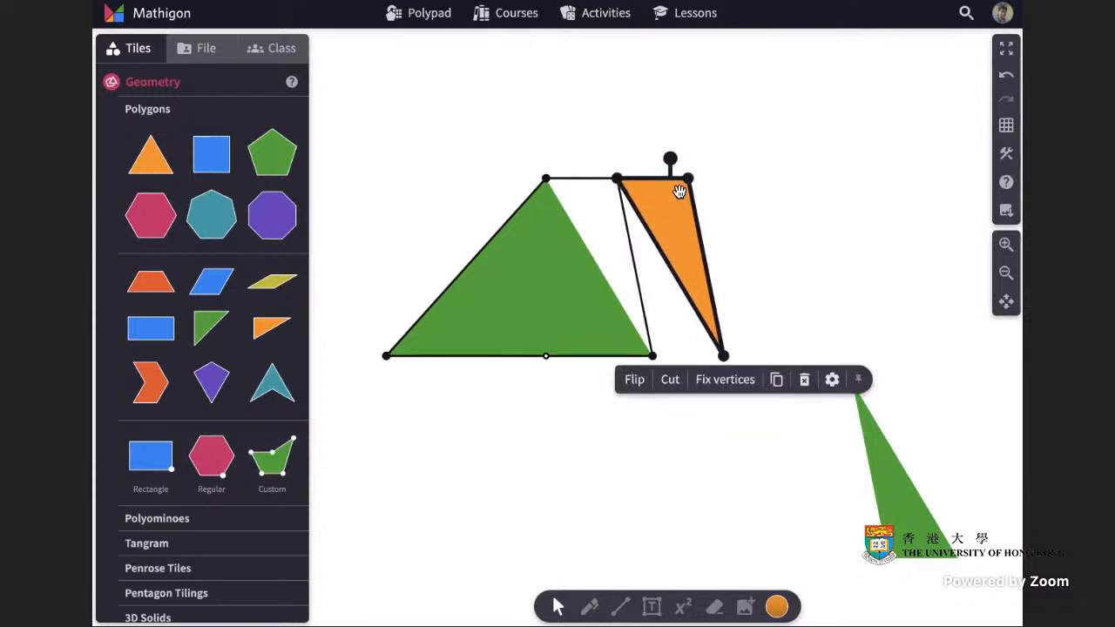
pyautogui.moveTo(673, 161); pyautogui.dragTo(667, 374)
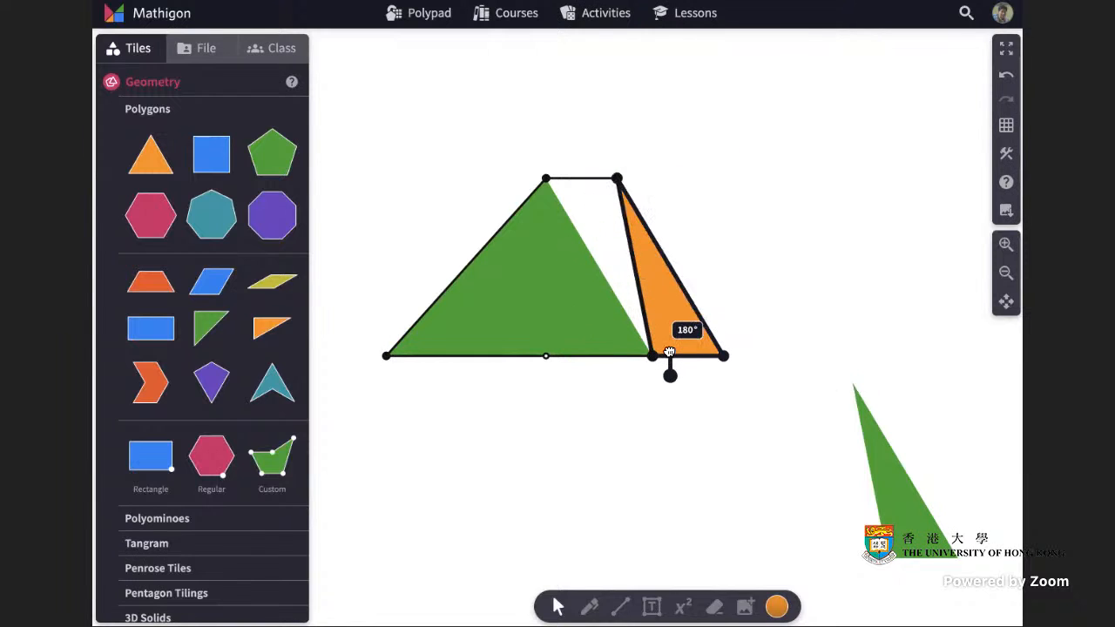
pyautogui.click(798, 332)
pyautogui.moveTo(674, 334)
pyautogui.mouseDown()
pyautogui.moveTo(722, 338)
pyautogui.moveTo(677, 334)
pyautogui.mouseUp()
pyautogui.click(803, 336)
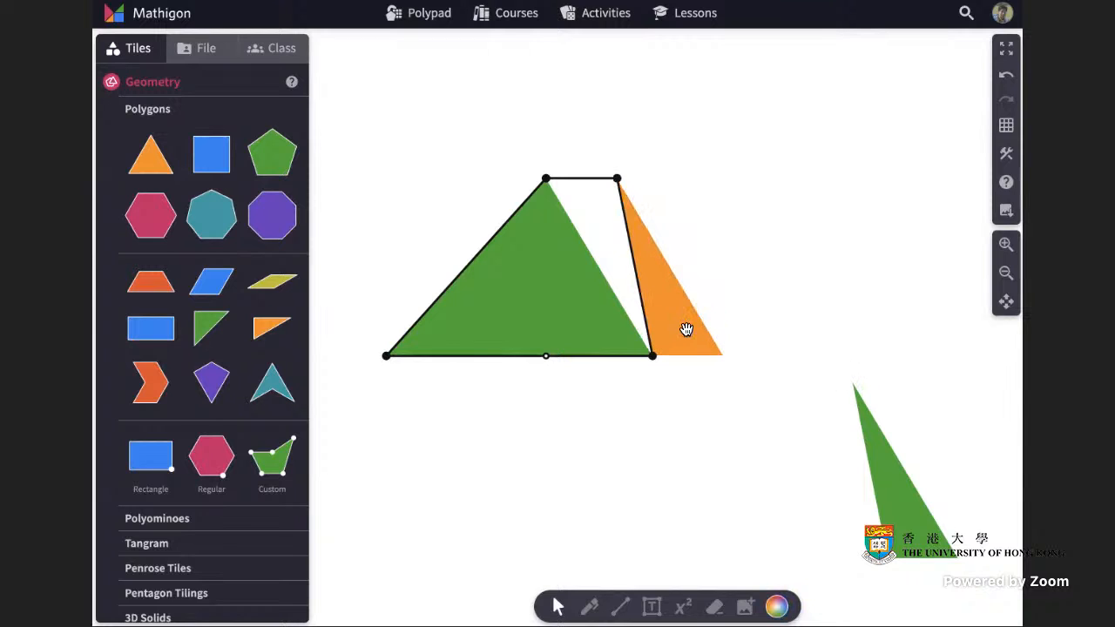
# Drag the orange triangle's top vertex onto the trapezoid's top-left vertex, extending the green triangle into a larger triangle.
pyautogui.moveTo(617, 181); pyautogui.dragTo(591, 178)
pyautogui.click(1006, 75)
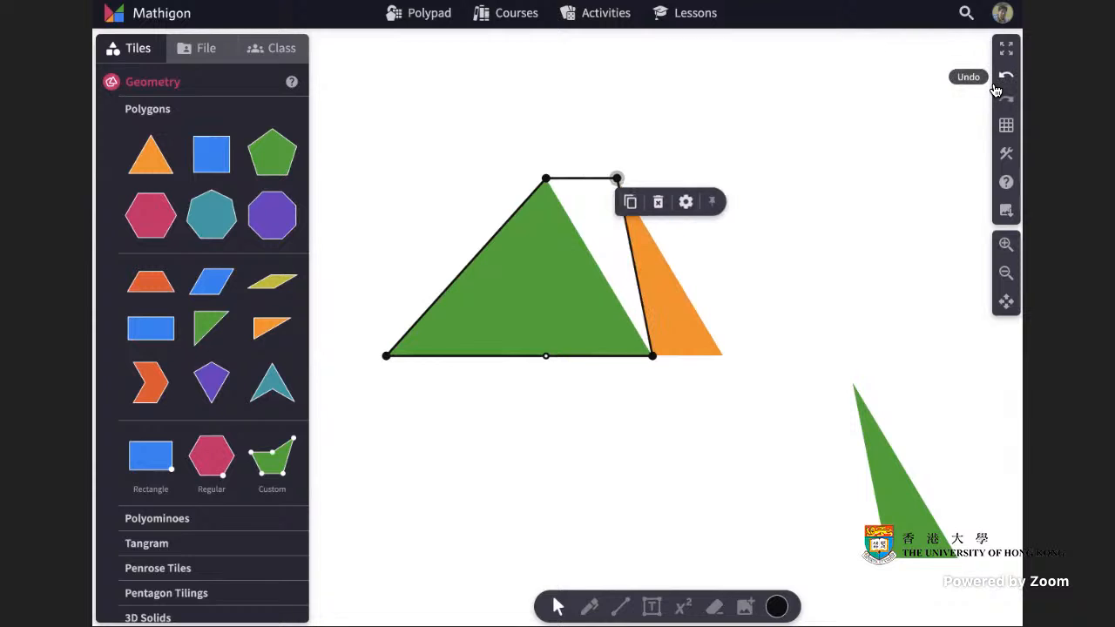
pyautogui.click(685, 323)
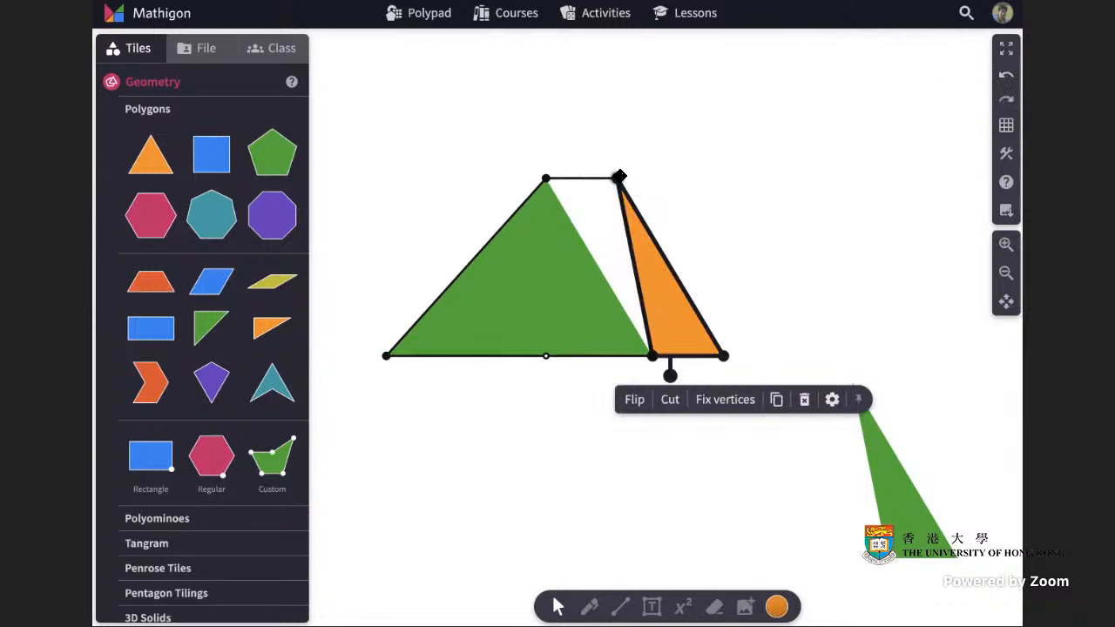
pyautogui.moveTo(618, 177); pyautogui.dragTo(546, 179)
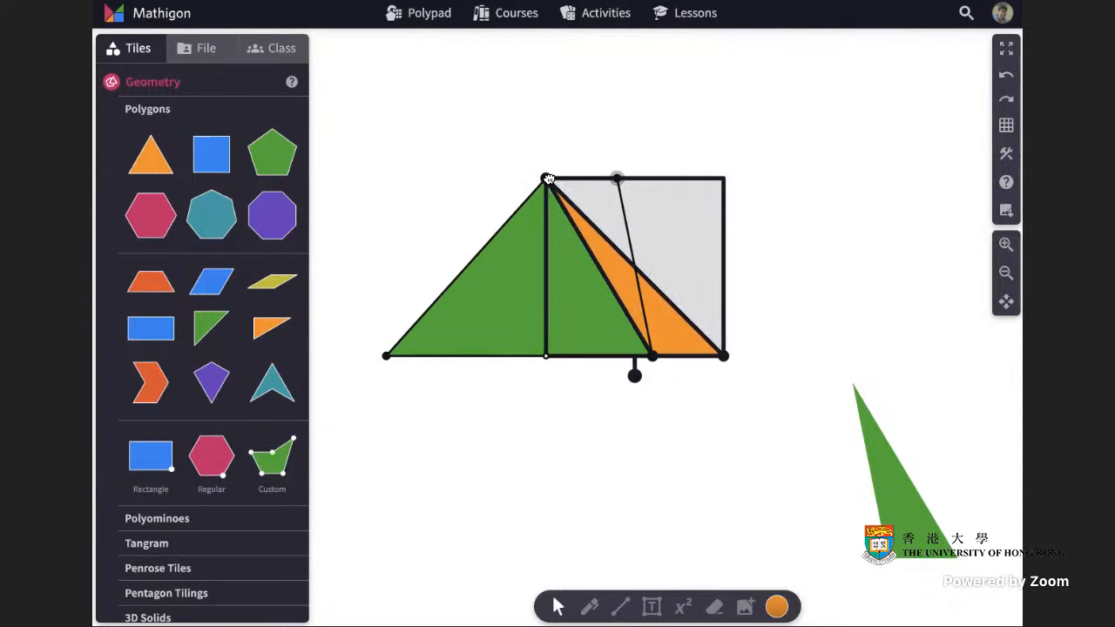
pyautogui.click(548, 180)
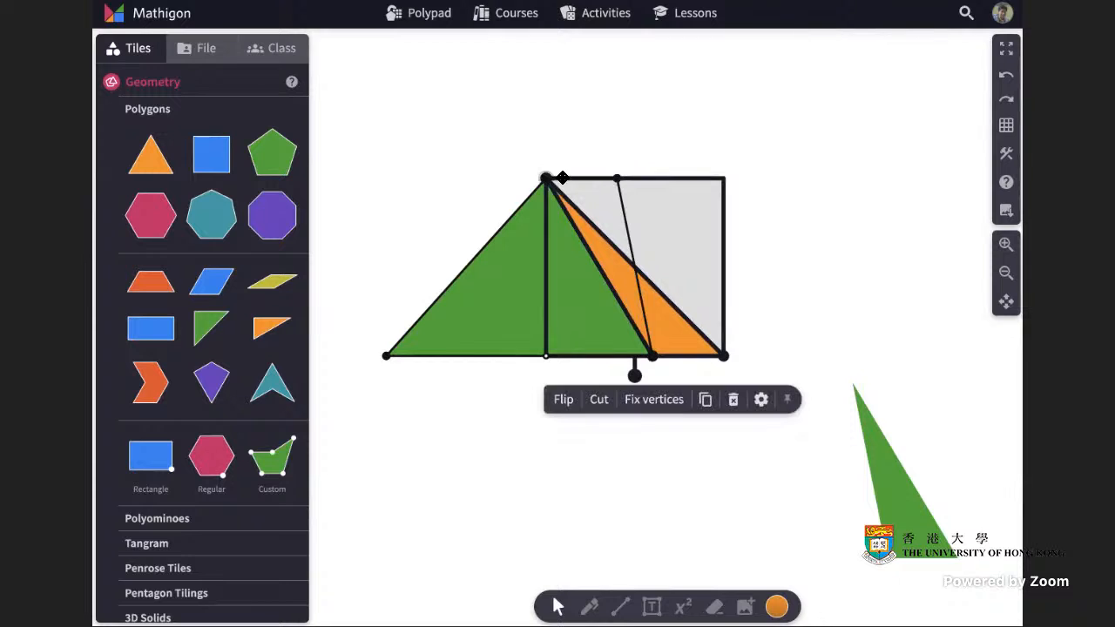
pyautogui.click(807, 218)
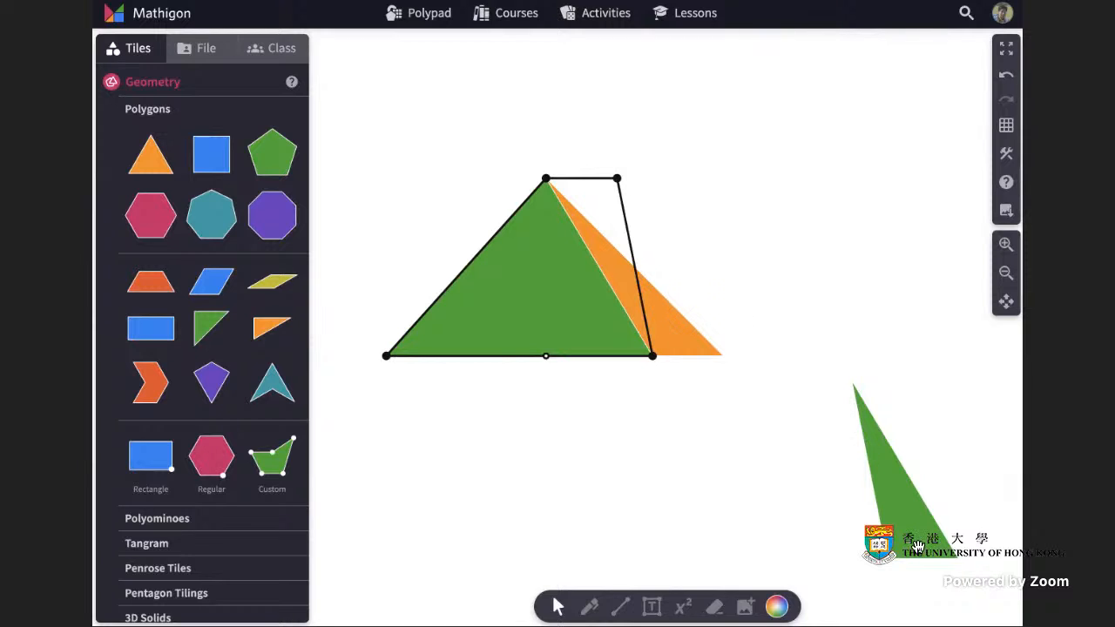
# Move the set-aside green triangle piece up closer to the figure.
pyautogui.moveTo(918, 546); pyautogui.dragTo(857, 460)
pyautogui.click(677, 470)
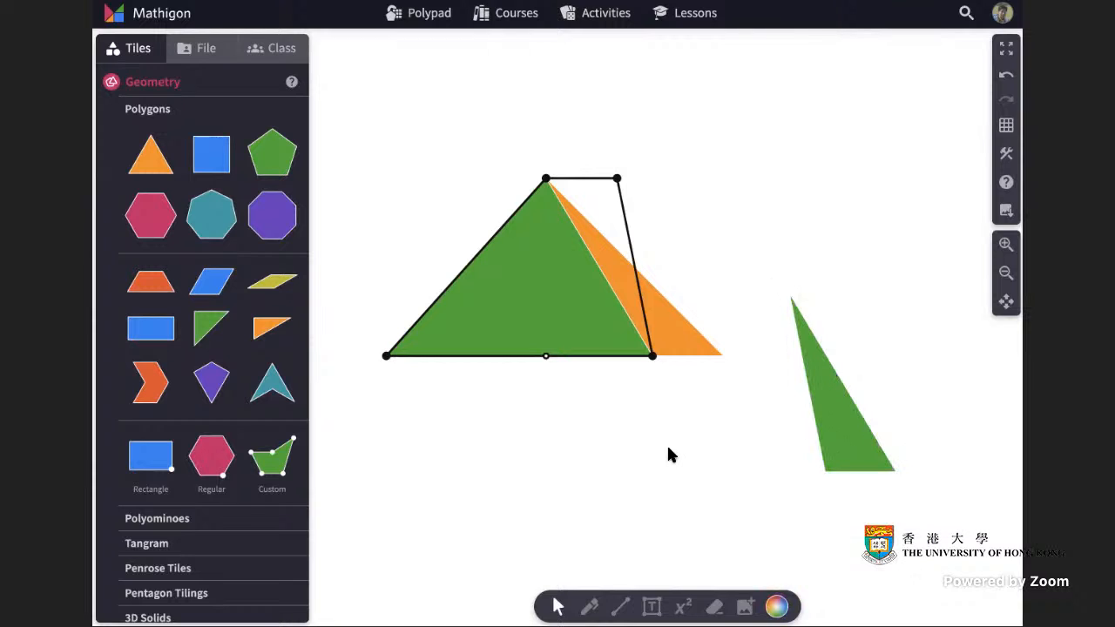